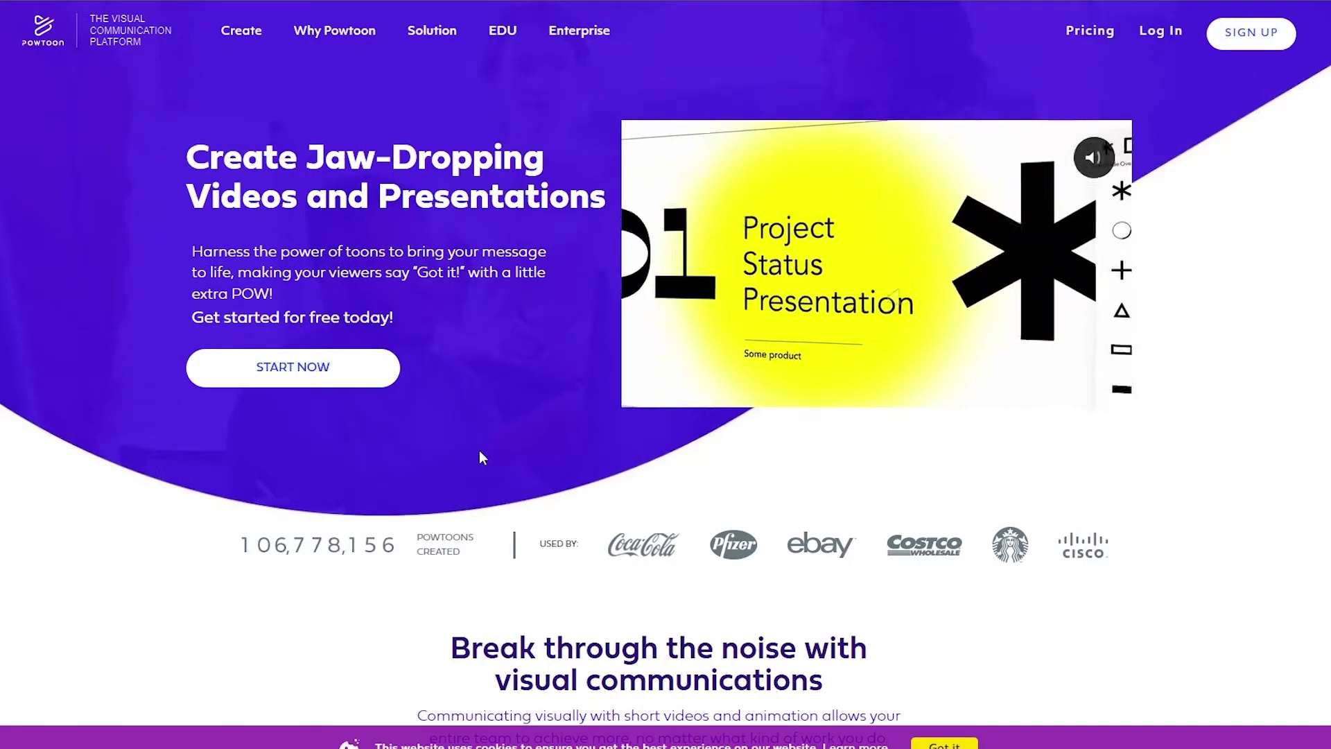
Go to Powtoon's pricing page from the Pricing link in the top bar.
{"action": "mouse_move", "coordinate": [234, 39]}
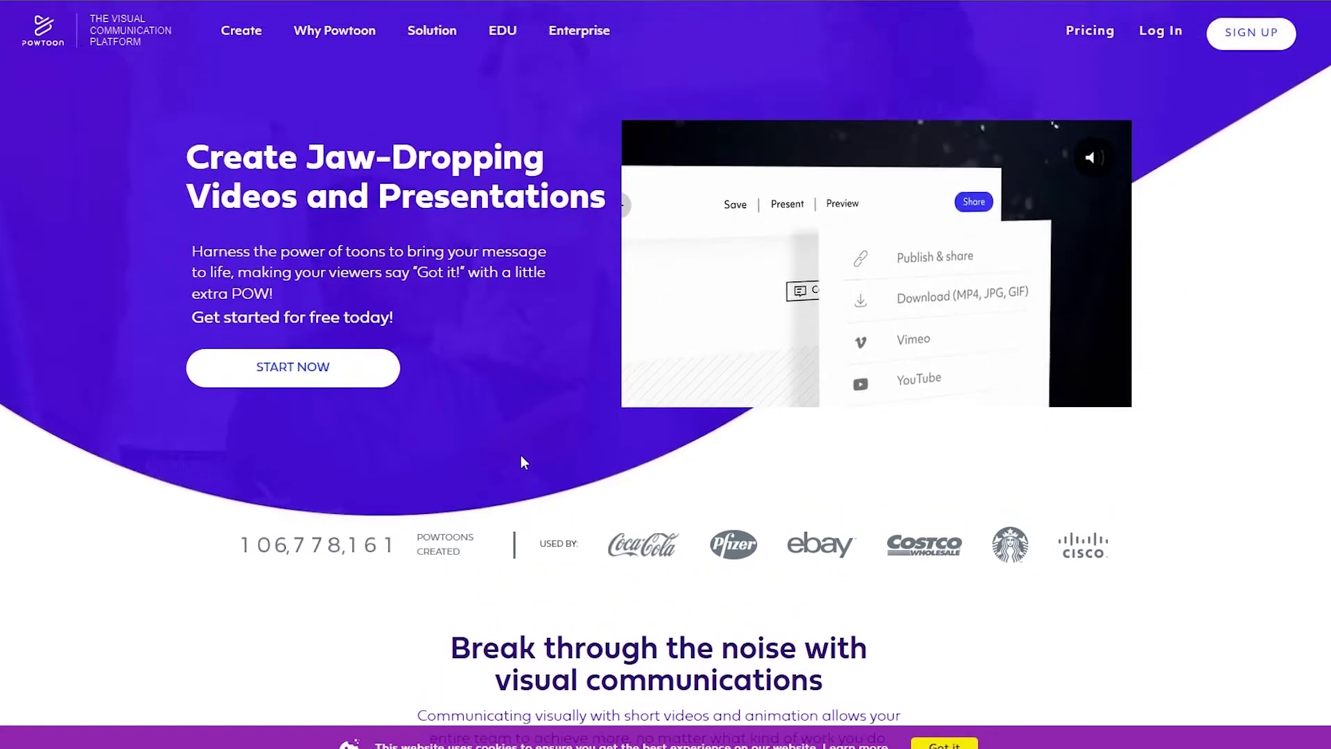
{"action": "scroll", "coordinate": [555, 322], "scroll_direction": "down", "scroll_amount": 1}
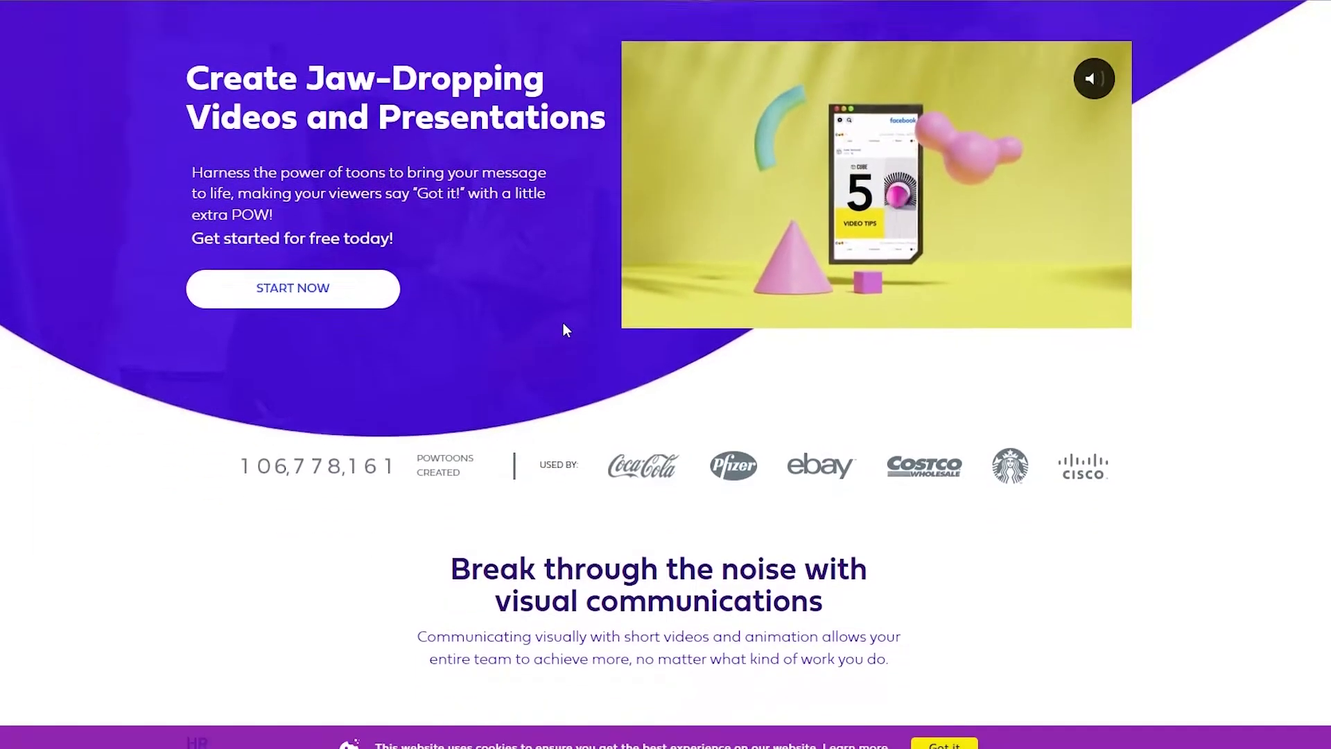
{"action": "scroll", "coordinate": [563, 330], "scroll_direction": "up", "scroll_amount": 1}
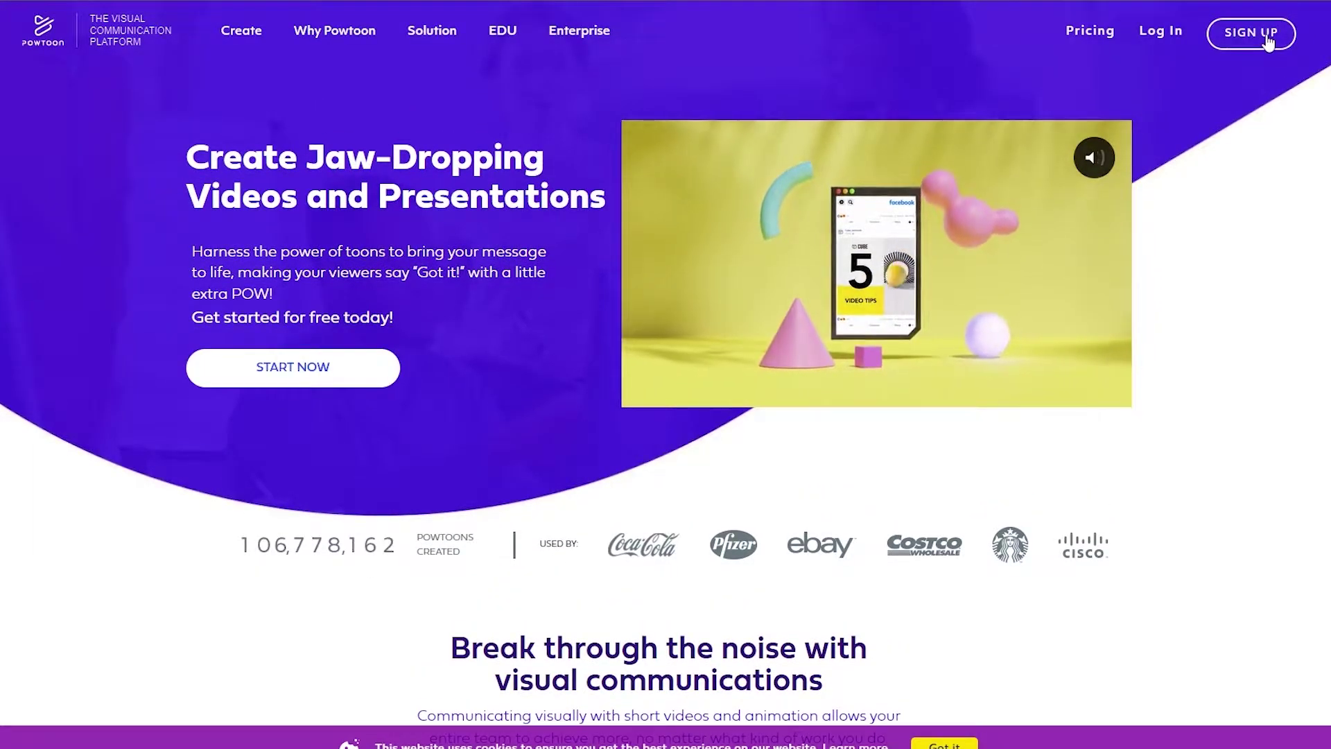
{"action": "right_click", "coordinate": [1090, 42]}
{"action": "left_click", "coordinate": [1188, 85]}
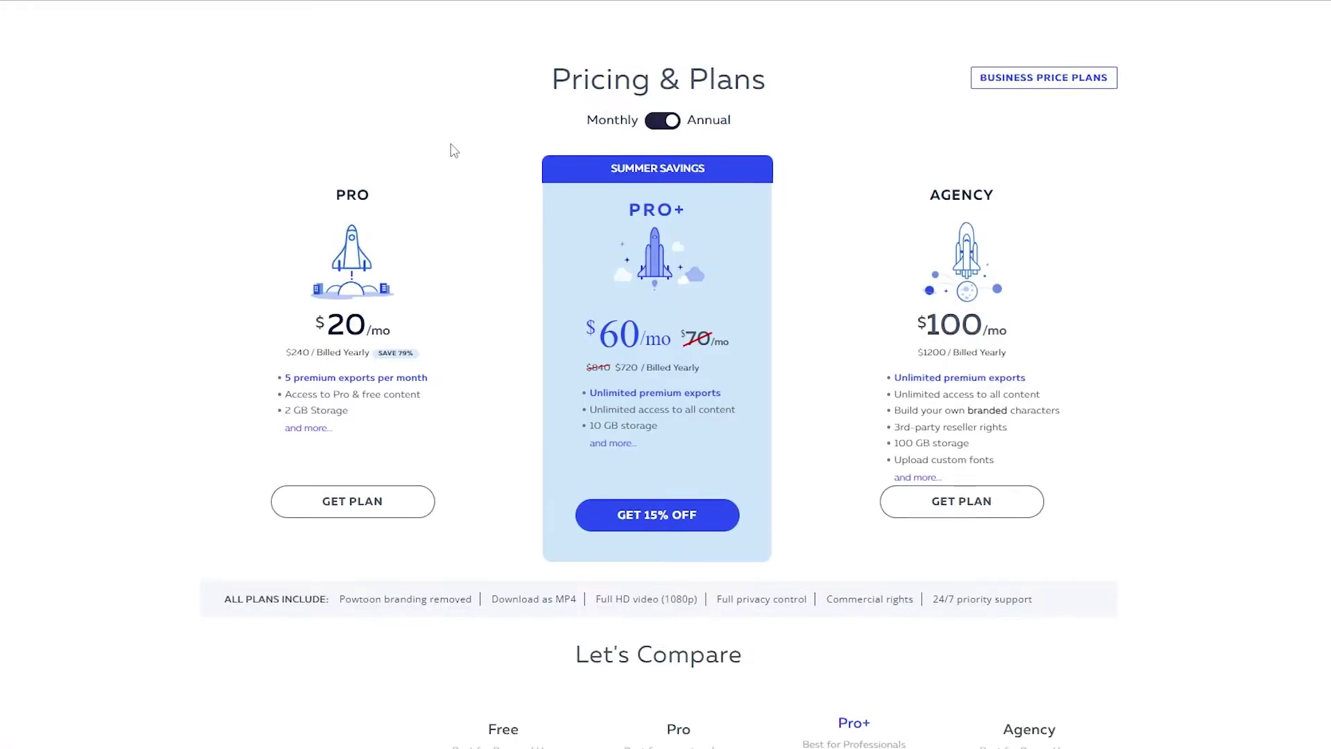
Scroll through the Free, Pro, Pro+ and Agency plan cards to compare them.
{"action": "scroll", "coordinate": [452, 153], "scroll_direction": "down", "scroll_amount": 3}
{"action": "scroll", "coordinate": [444, 187], "scroll_direction": "up", "scroll_amount": 3}
{"action": "scroll", "coordinate": [690, 220], "scroll_direction": "down", "scroll_amount": 1}
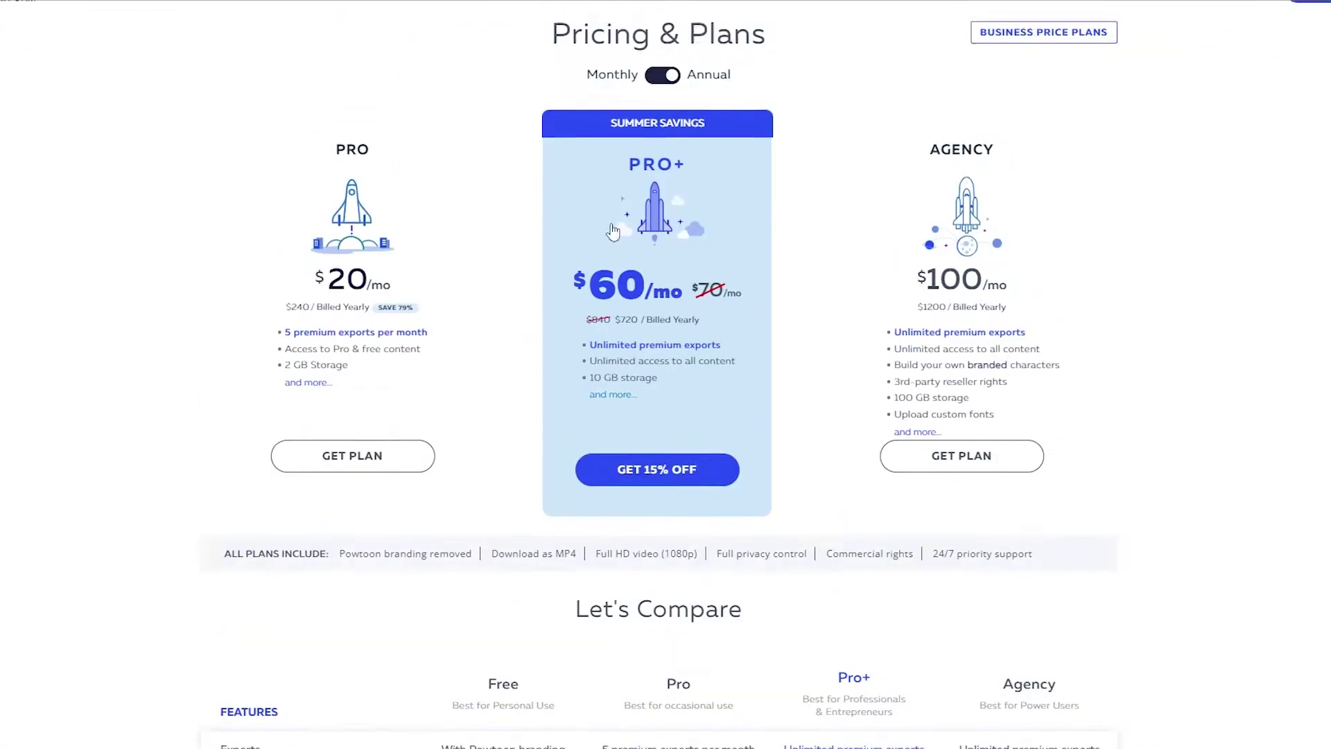
{"action": "scroll", "coordinate": [859, 208], "scroll_direction": "up", "scroll_amount": 1}
{"action": "scroll", "coordinate": [860, 208], "scroll_direction": "down", "scroll_amount": 2}
{"action": "scroll", "coordinate": [329, 193], "scroll_direction": "up", "scroll_amount": 2}
{"action": "scroll", "coordinate": [499, 294], "scroll_direction": "down", "scroll_amount": 6}
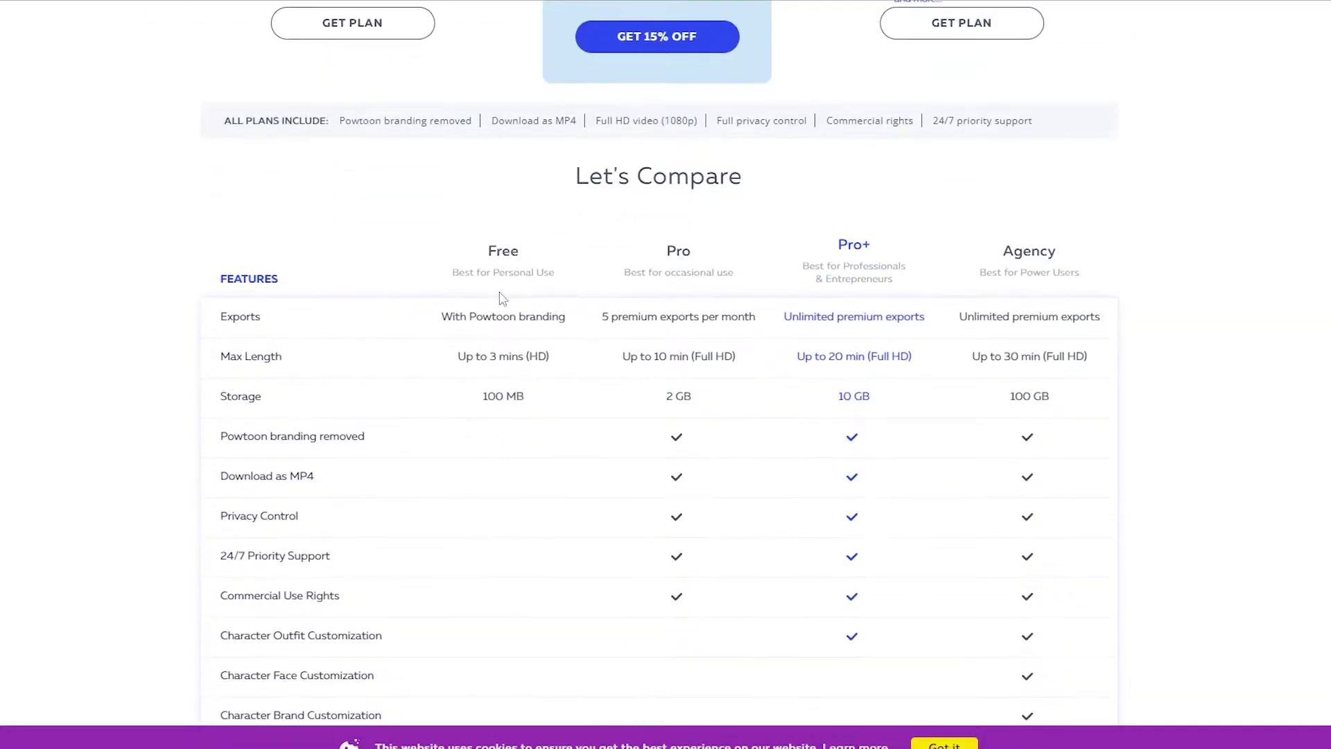
{"action": "scroll", "coordinate": [533, 253], "scroll_direction": "up", "scroll_amount": 4}
{"action": "scroll", "coordinate": [525, 261], "scroll_direction": "up", "scroll_amount": 2}
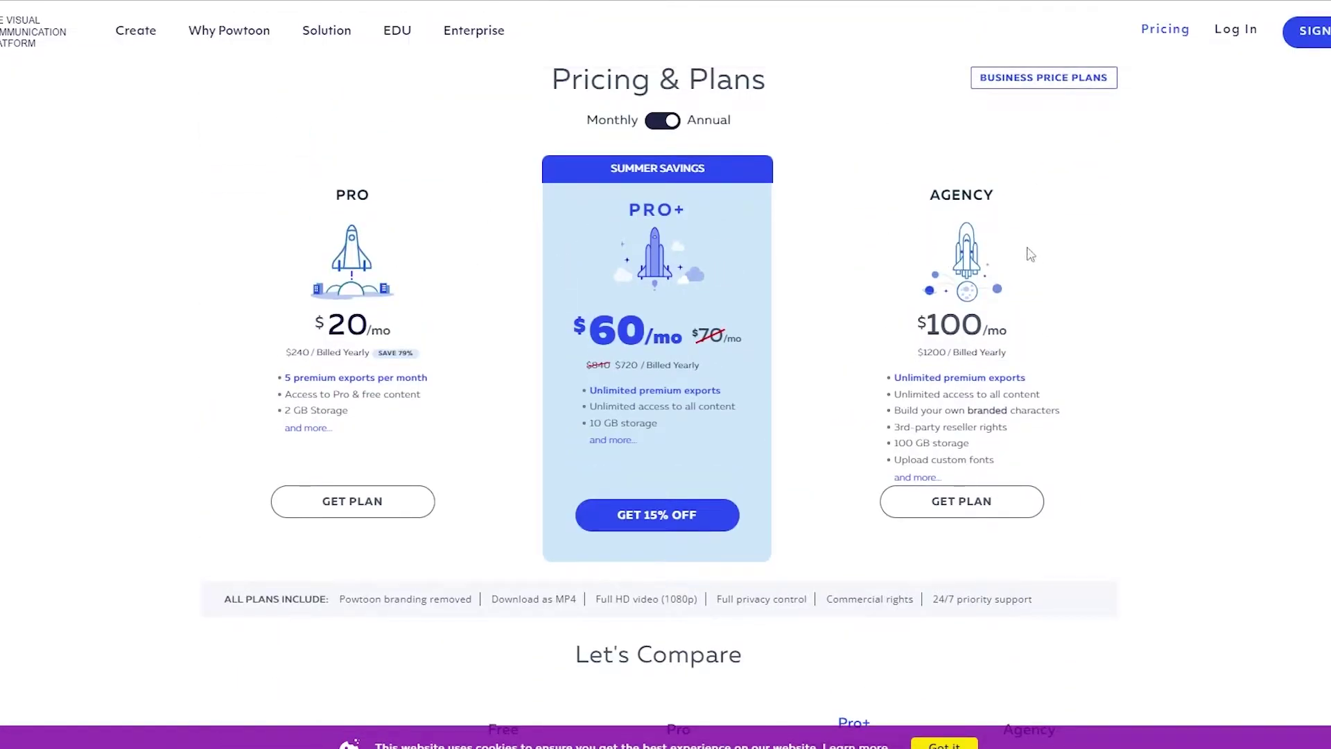
Highlight the Pro plan's monthly price and content access line, then clear the highlight.
{"action": "left_click_drag", "start_coordinate": [328, 323], "coordinate": [450, 345]}
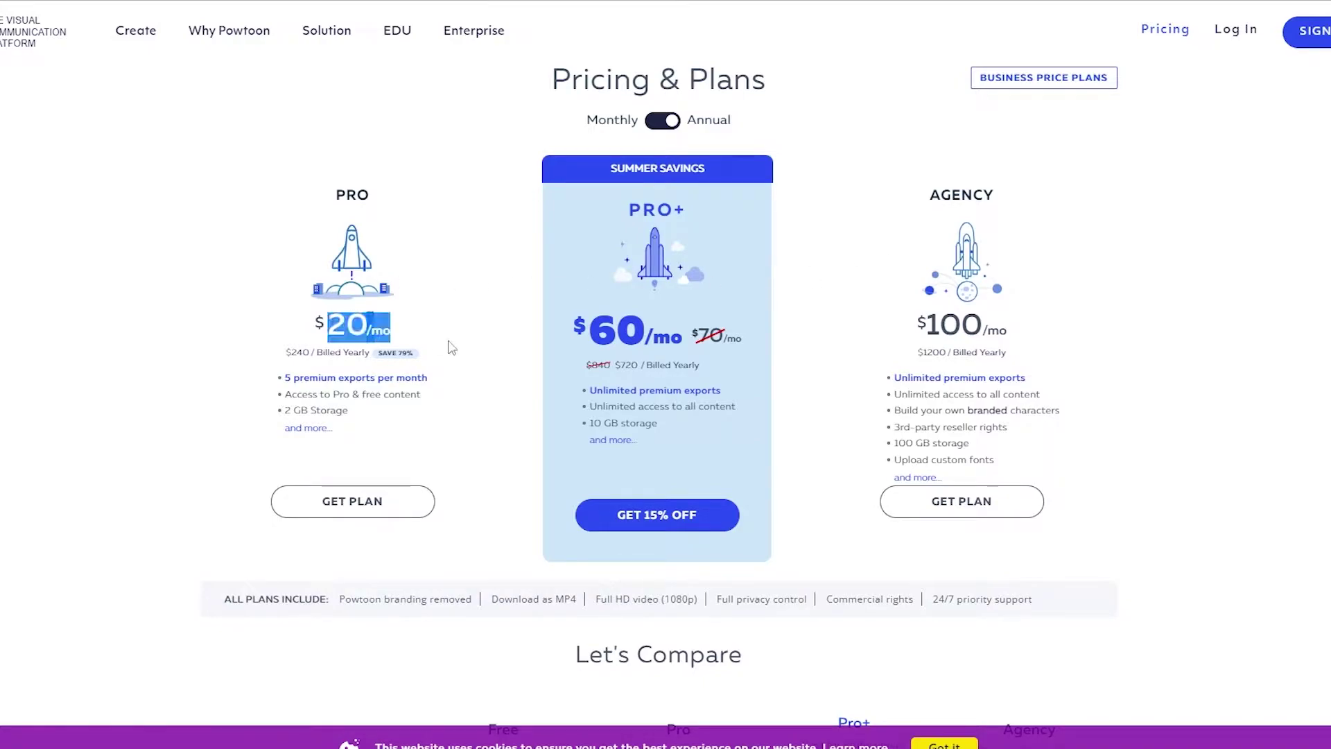
{"action": "mouse_move", "coordinate": [287, 378]}
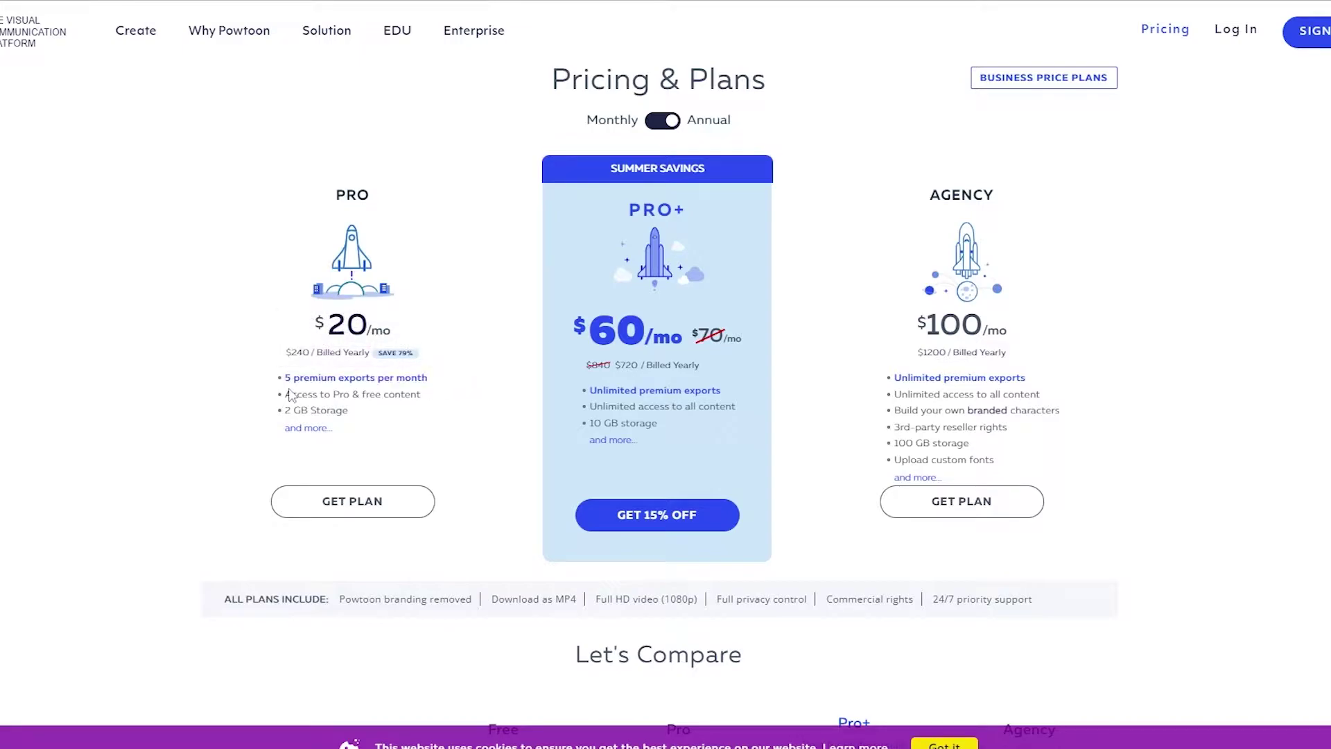
{"action": "left_click_drag", "start_coordinate": [292, 394], "coordinate": [367, 391]}
{"action": "left_click", "coordinate": [354, 415]}
{"action": "scroll", "coordinate": [307, 430], "scroll_direction": "down", "scroll_amount": 14}
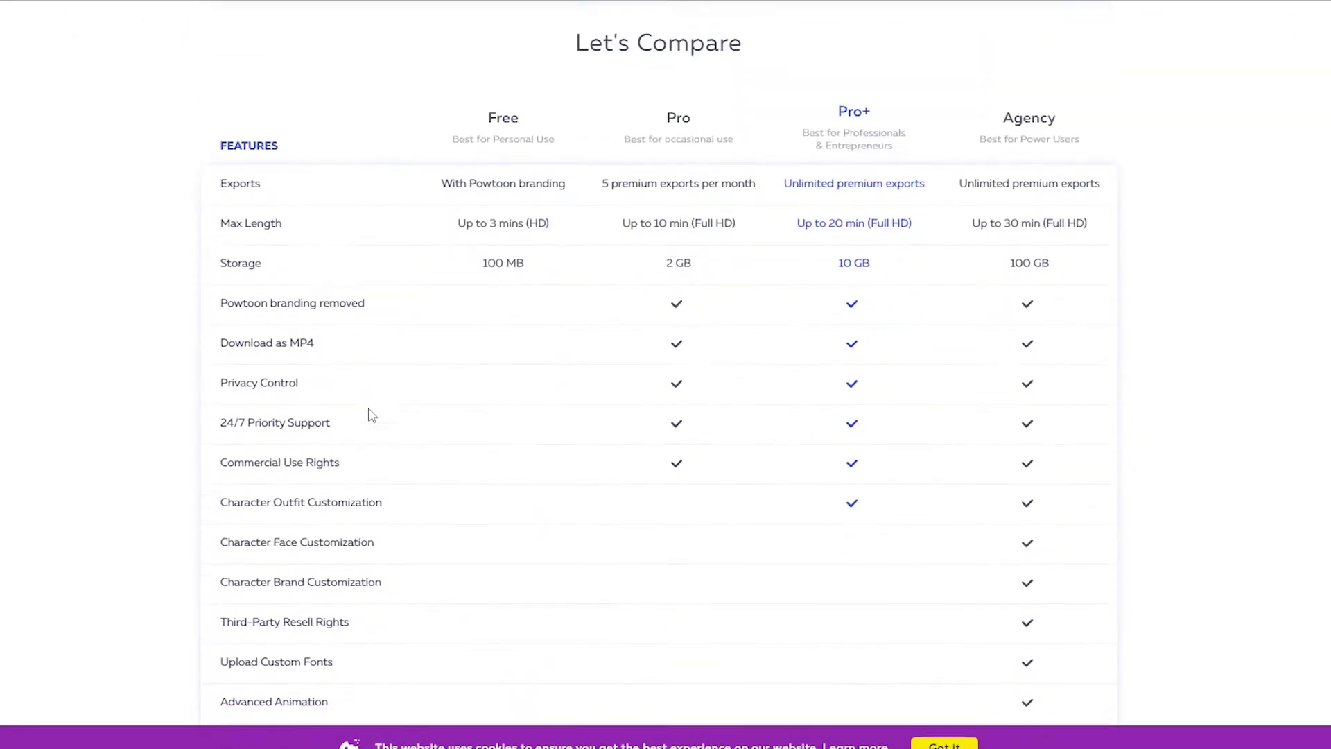
{"action": "scroll", "coordinate": [418, 448], "scroll_direction": "up", "scroll_amount": 5}
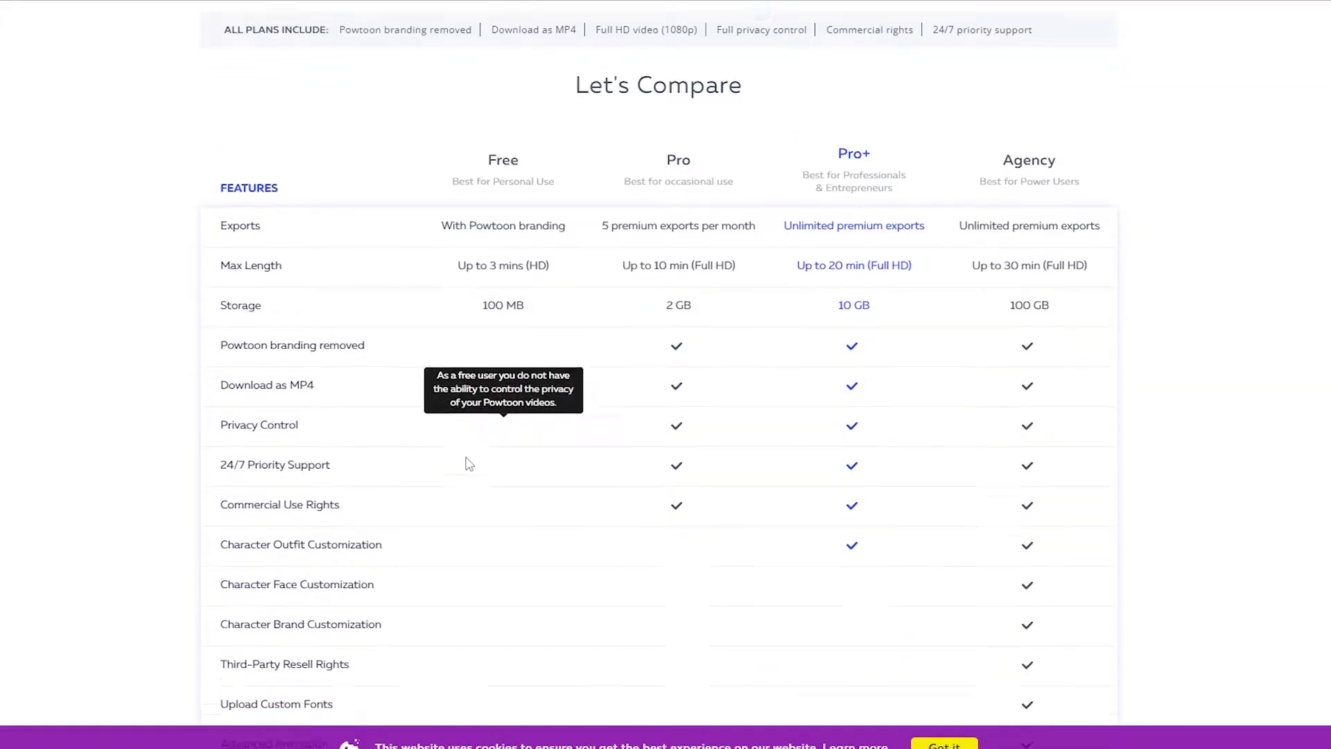
{"action": "scroll", "coordinate": [936, 335], "scroll_direction": "down", "scroll_amount": 2}
{"action": "scroll", "coordinate": [865, 124], "scroll_direction": "up", "scroll_amount": 1}
{"action": "left_click_drag", "start_coordinate": [836, 111], "coordinate": [874, 126]}
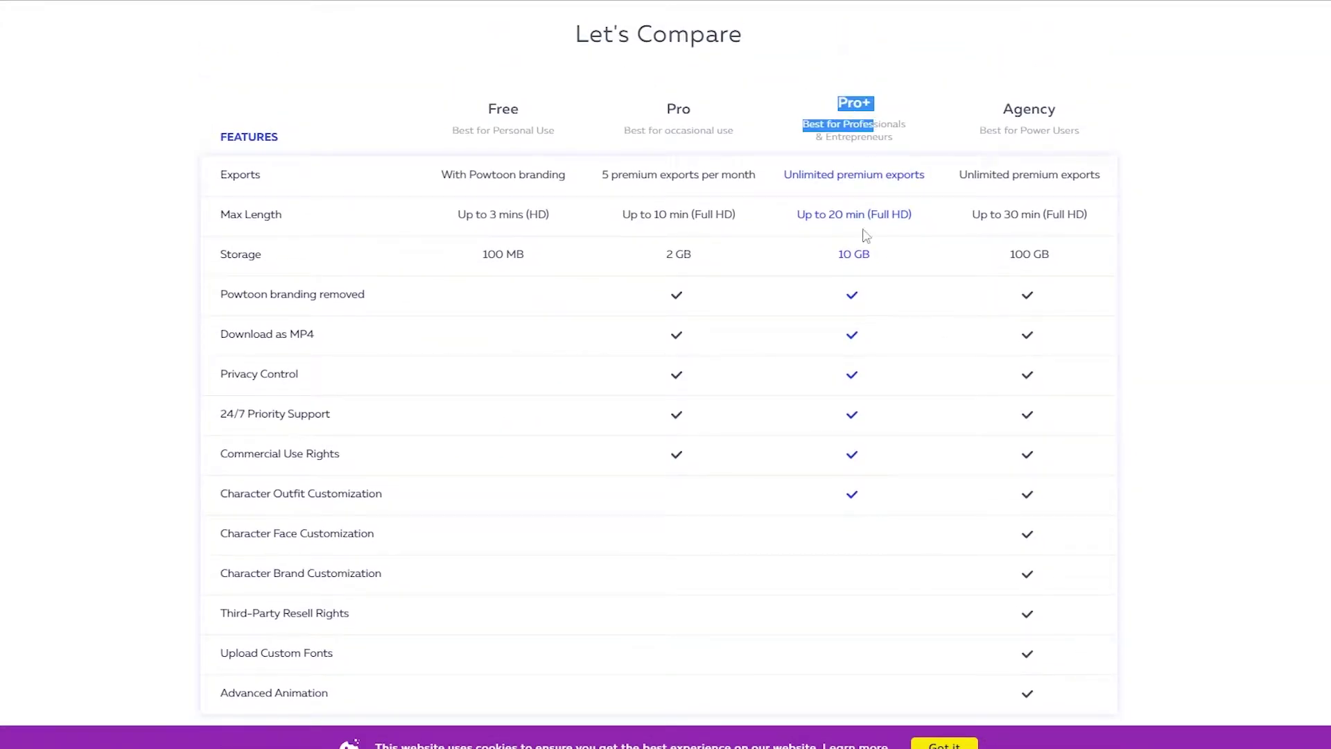
{"action": "mouse_move", "coordinate": [859, 211]}
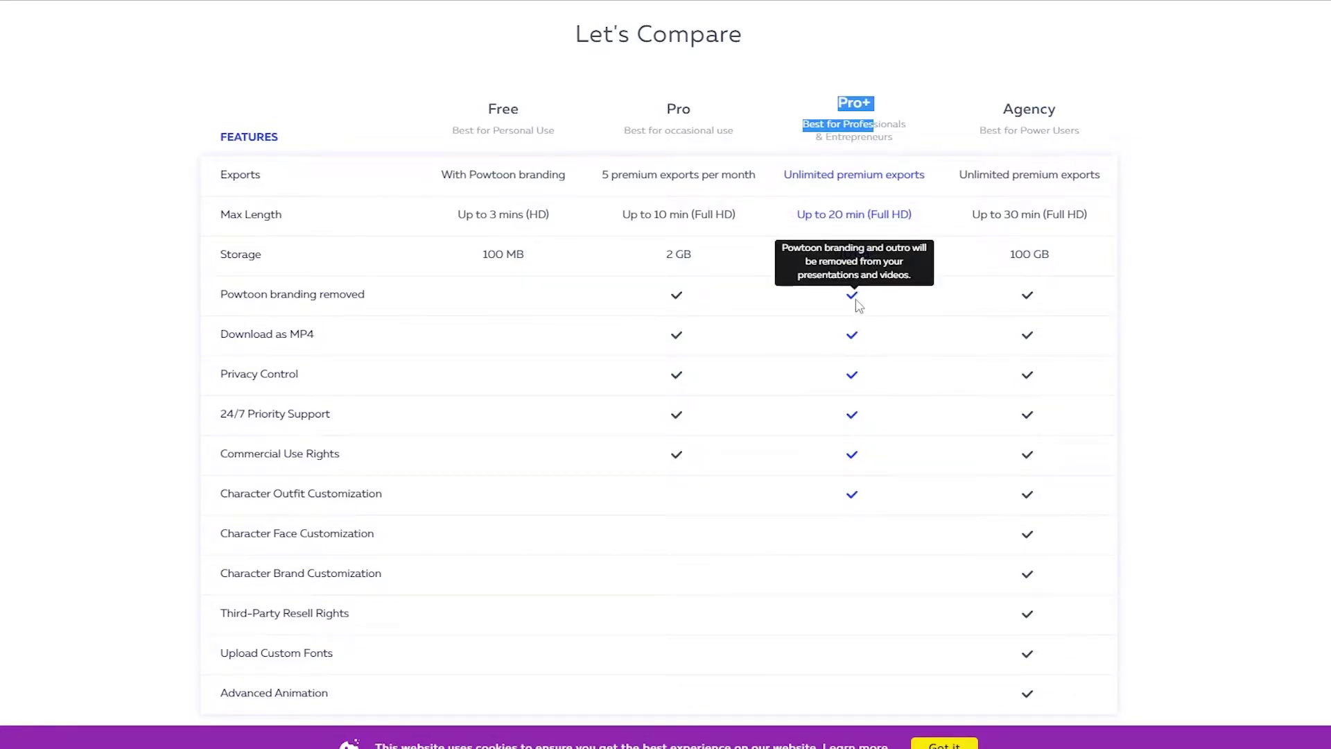
{"action": "mouse_move", "coordinate": [851, 305]}
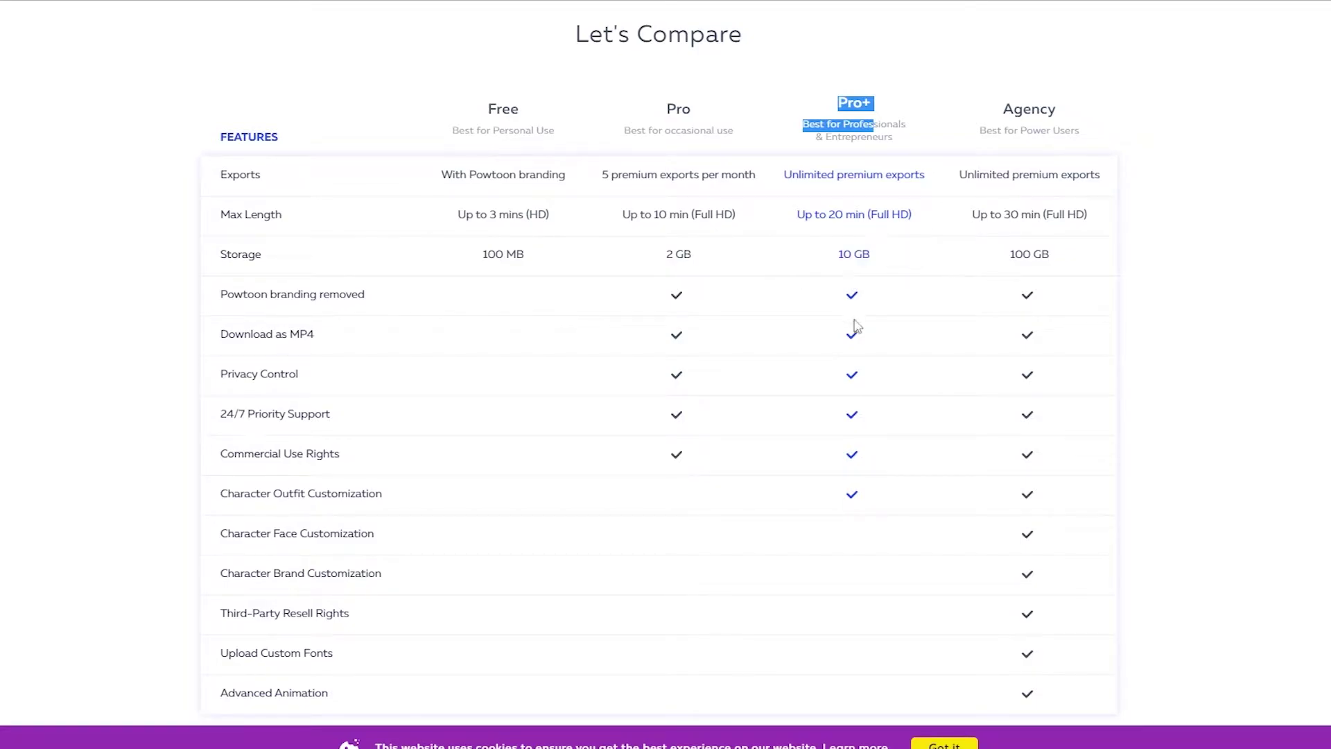
{"action": "mouse_move", "coordinate": [859, 342]}
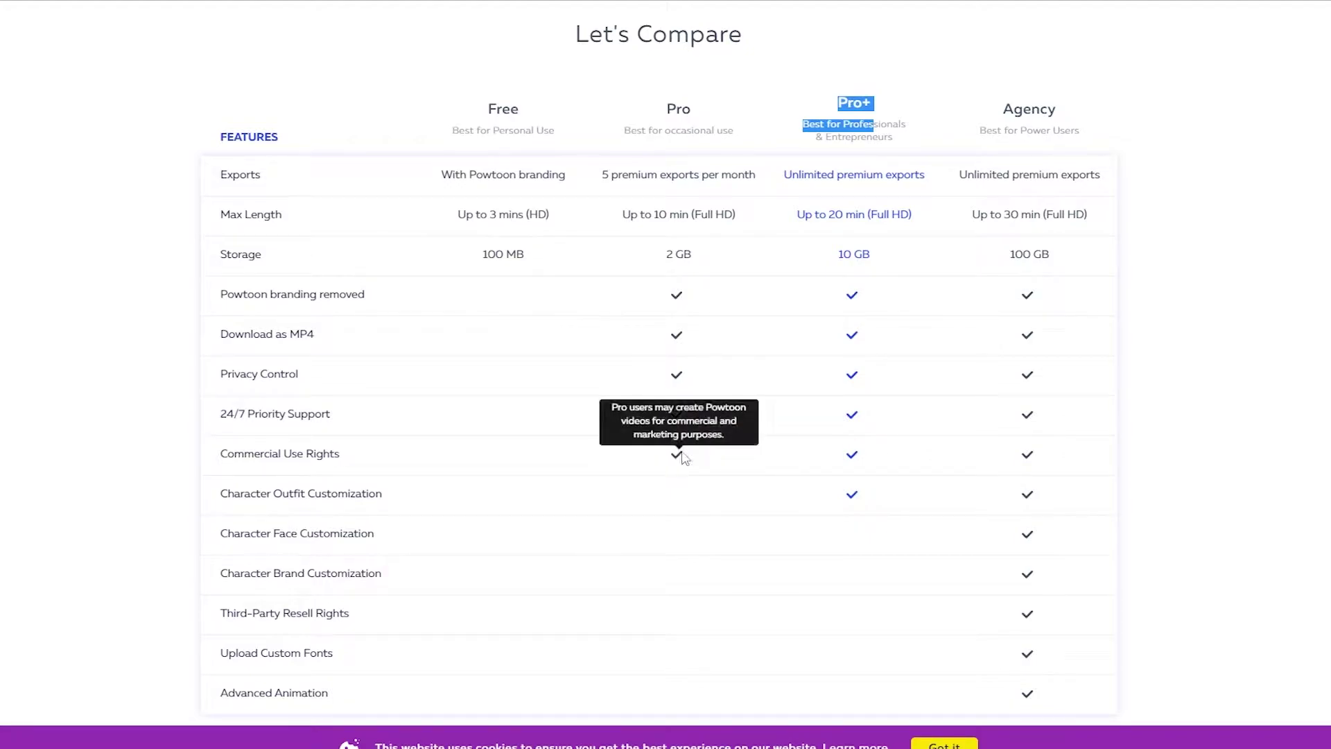
{"action": "mouse_move", "coordinate": [871, 499]}
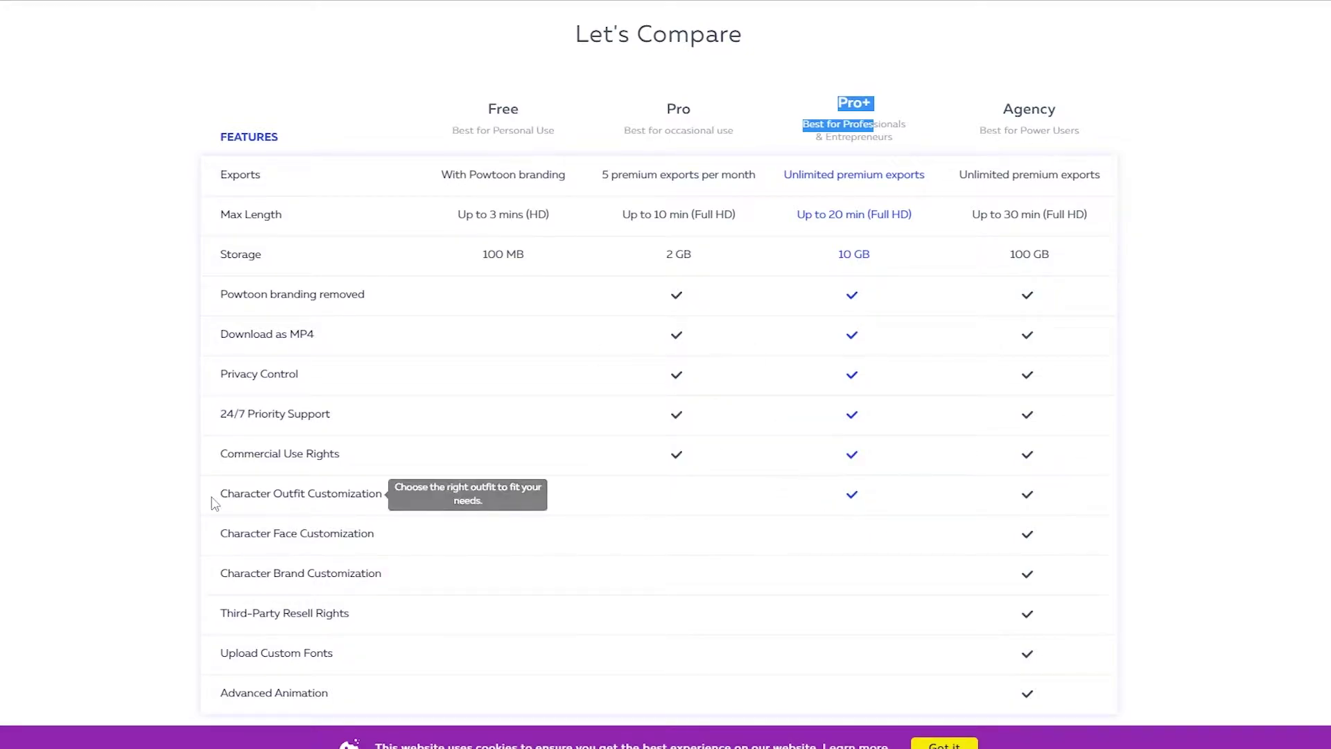
{"action": "scroll", "coordinate": [333, 500], "scroll_direction": "down", "scroll_amount": 1}
{"action": "mouse_move", "coordinate": [333, 421]}
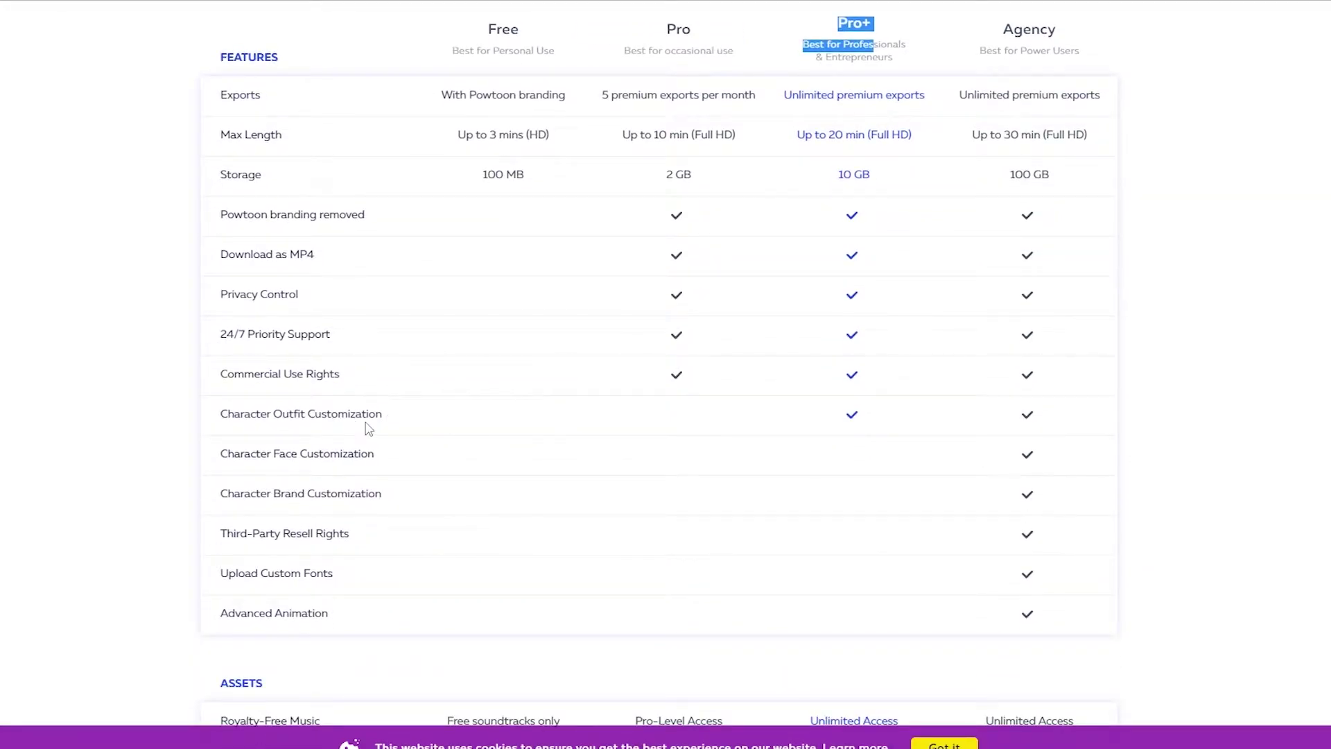
{"action": "left_click_drag", "start_coordinate": [999, 30], "coordinate": [1114, 42]}
{"action": "left_click", "coordinate": [998, 115]}
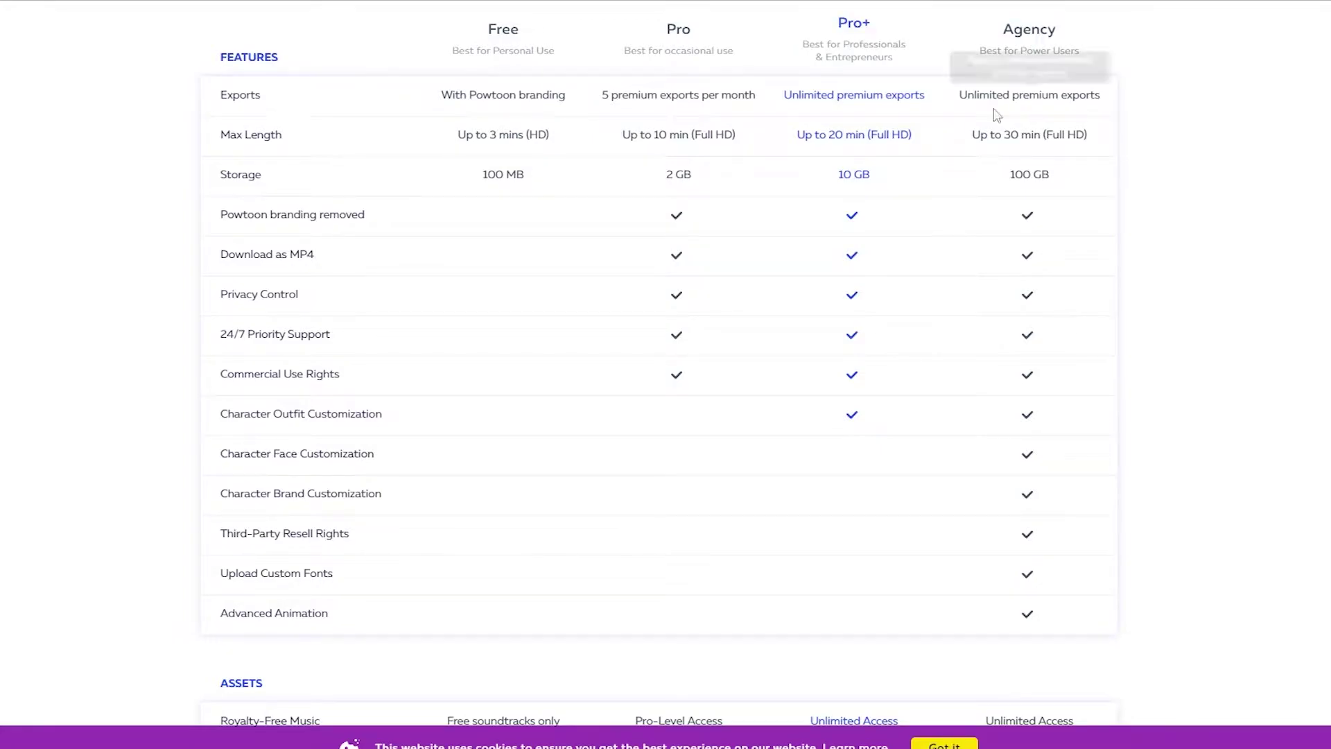
{"action": "left_click_drag", "start_coordinate": [972, 135], "coordinate": [1086, 139]}
{"action": "left_click", "coordinate": [1076, 162]}
{"action": "left_click_drag", "start_coordinate": [1010, 178], "coordinate": [1153, 182]}
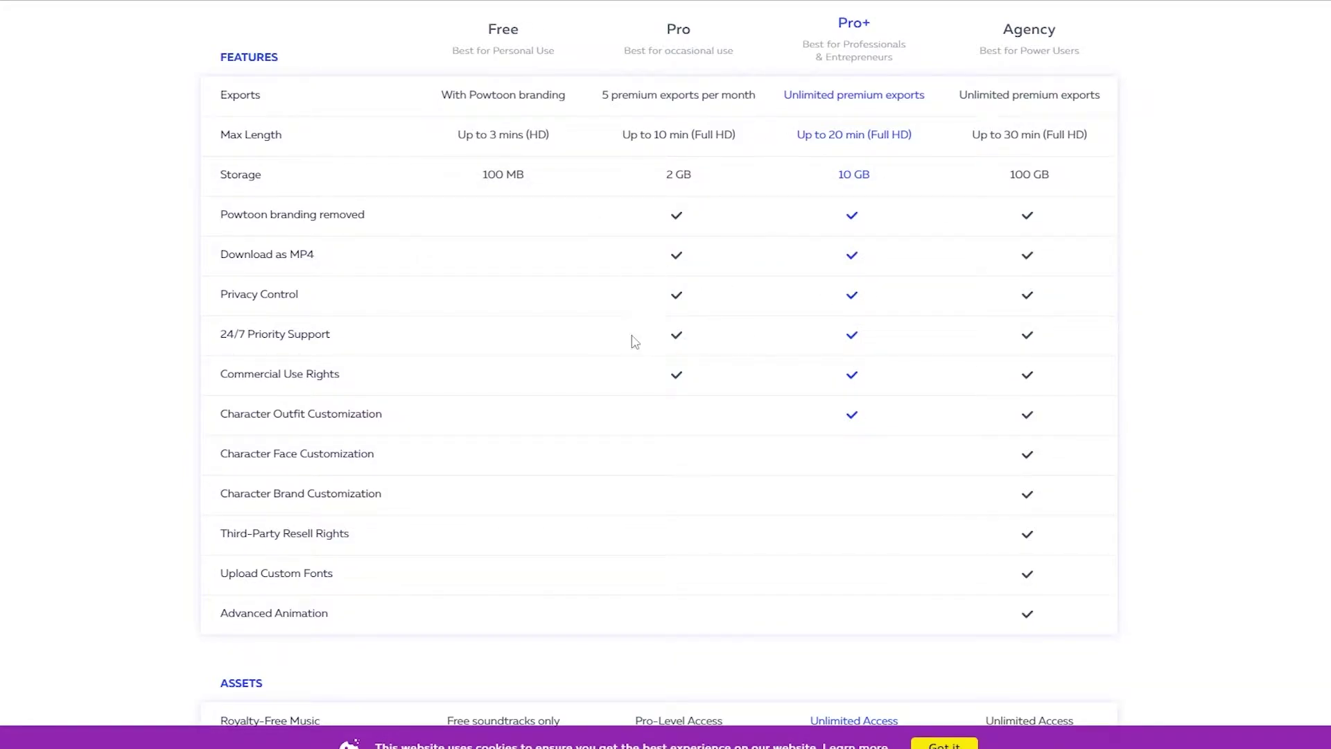
Highlight the Free plan's music and objects allowances in the Assets rows, then clear the highlight.
{"action": "mouse_move", "coordinate": [996, 395]}
{"action": "scroll", "coordinate": [1218, 603], "scroll_direction": "down", "scroll_amount": 4}
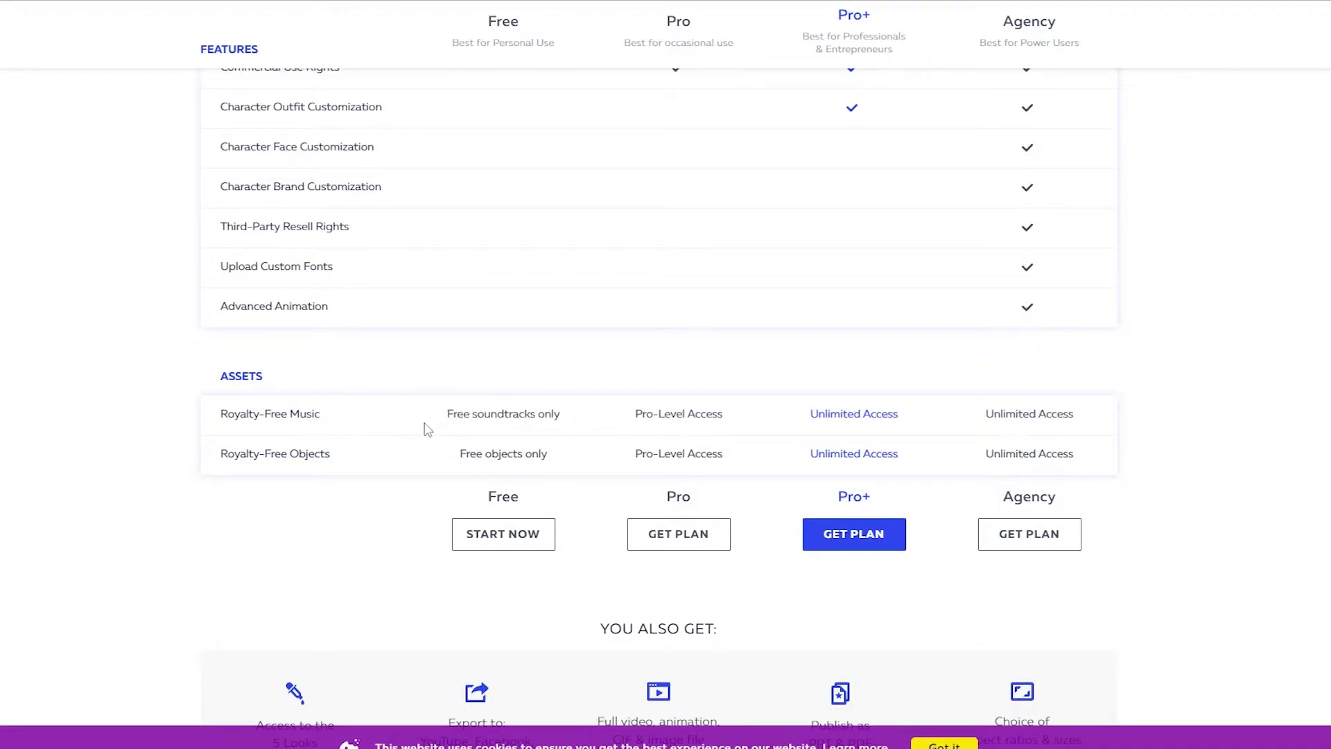
{"action": "triple_click", "coordinate": [444, 428]}
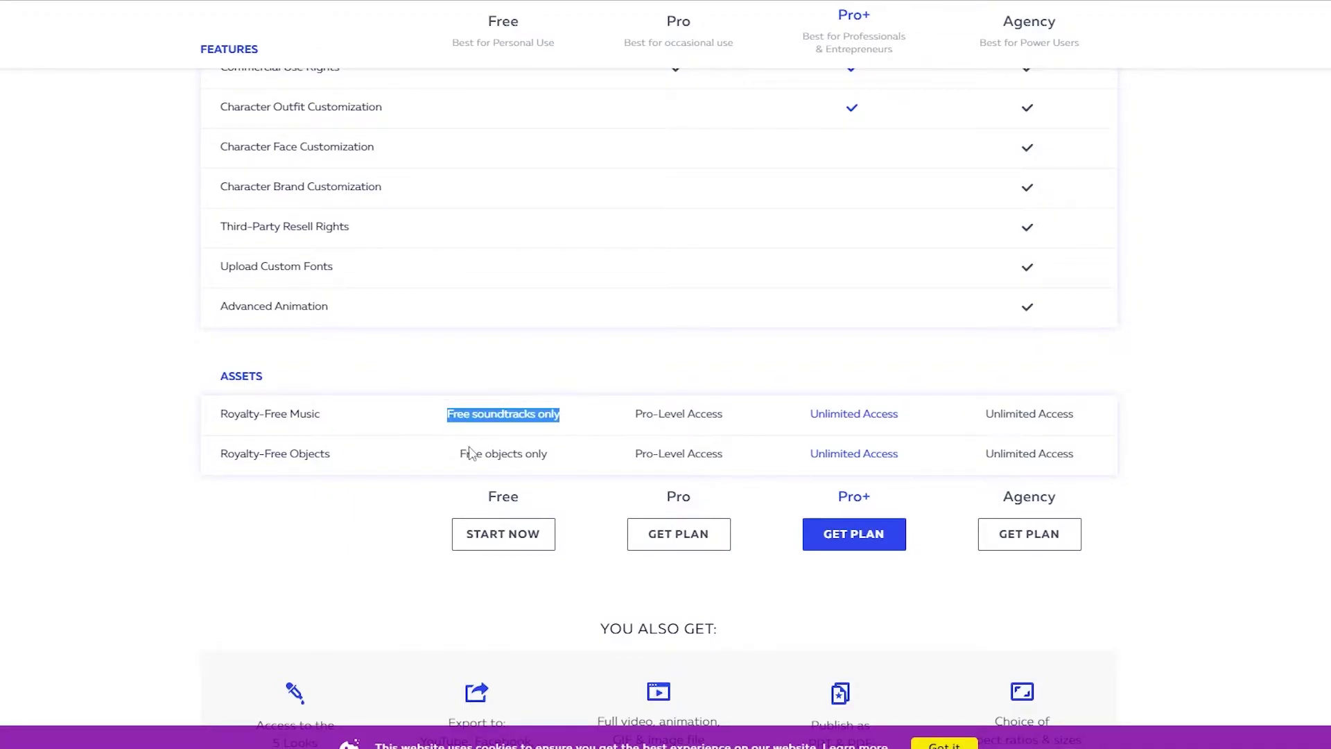
{"action": "left_click_drag", "start_coordinate": [452, 462], "coordinate": [570, 469]}
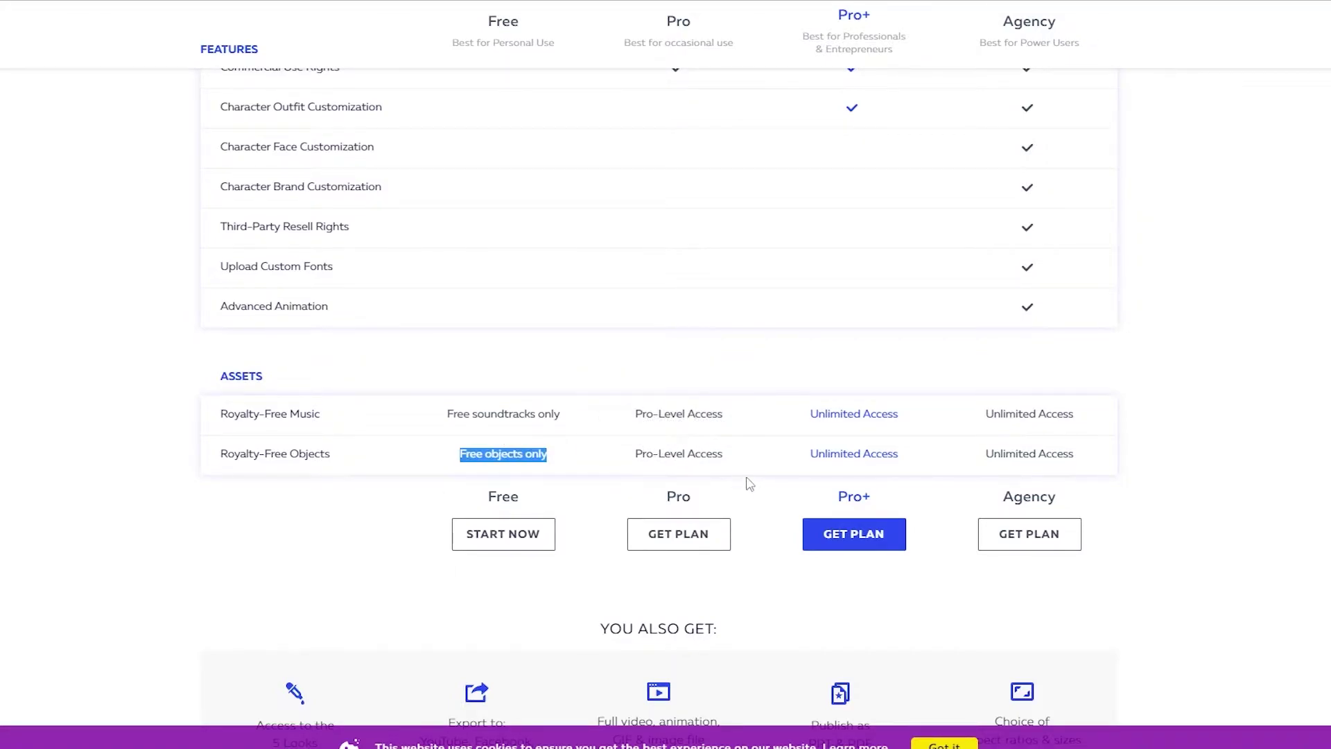
{"action": "mouse_move", "coordinate": [803, 441]}
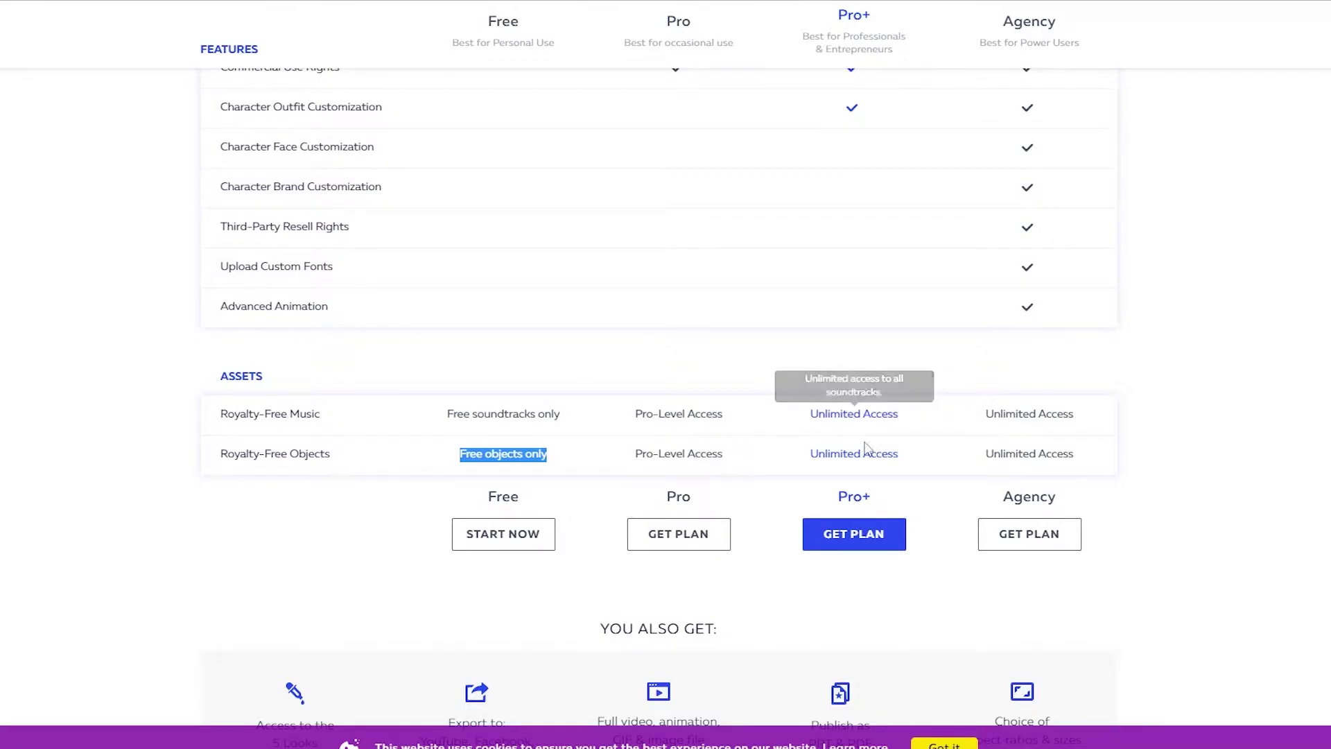
{"action": "mouse_move", "coordinate": [863, 460]}
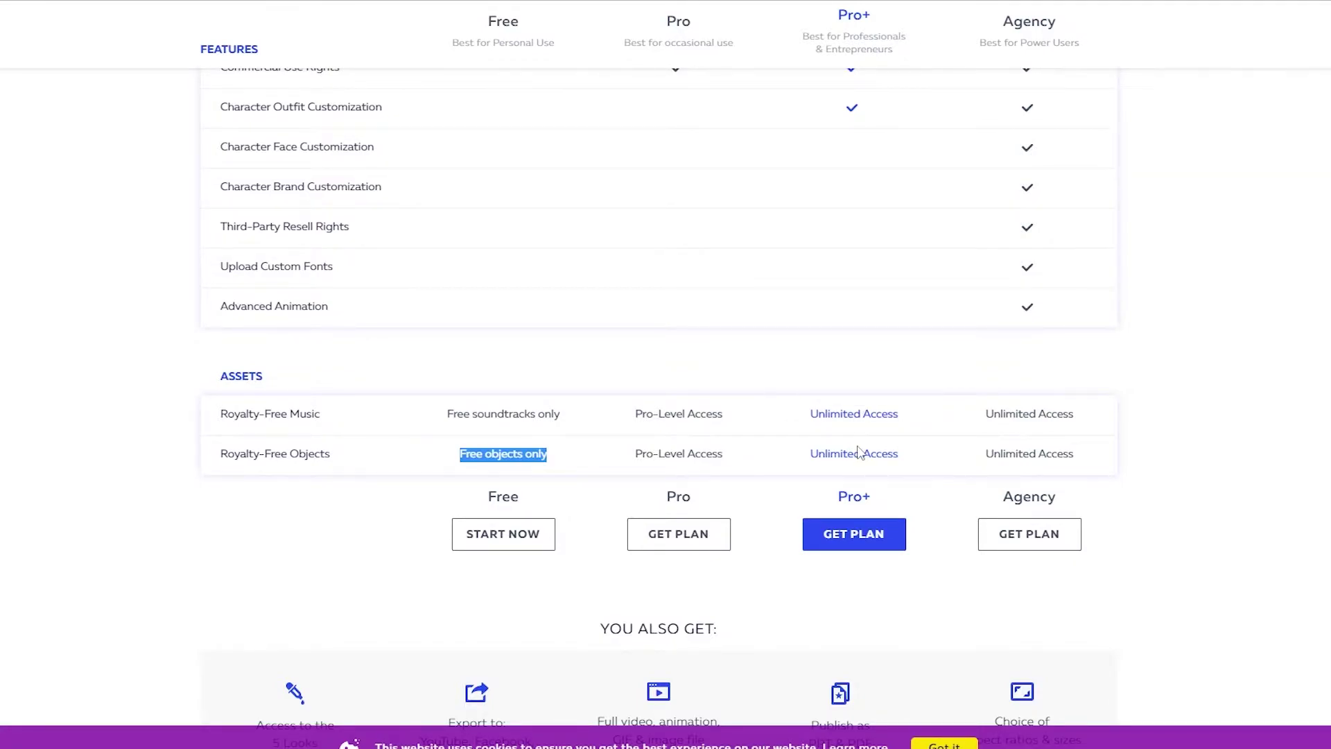
{"action": "left_click", "coordinate": [1210, 578]}
Choose START NOW under the Free plan column.
{"action": "scroll", "coordinate": [1203, 567], "scroll_direction": "down", "scroll_amount": 7}
{"action": "scroll", "coordinate": [1203, 565], "scroll_direction": "up", "scroll_amount": 18}
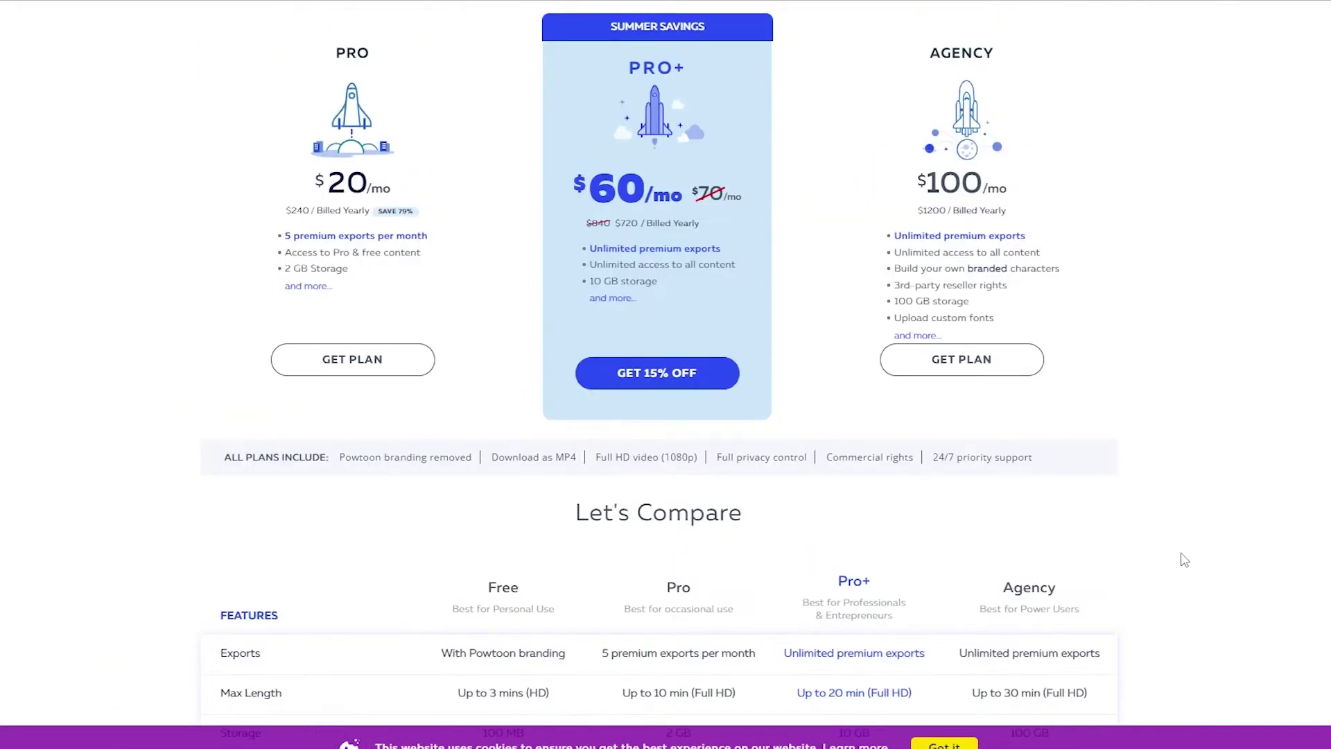
{"action": "scroll", "coordinate": [490, 499], "scroll_direction": "down", "scroll_amount": 15}
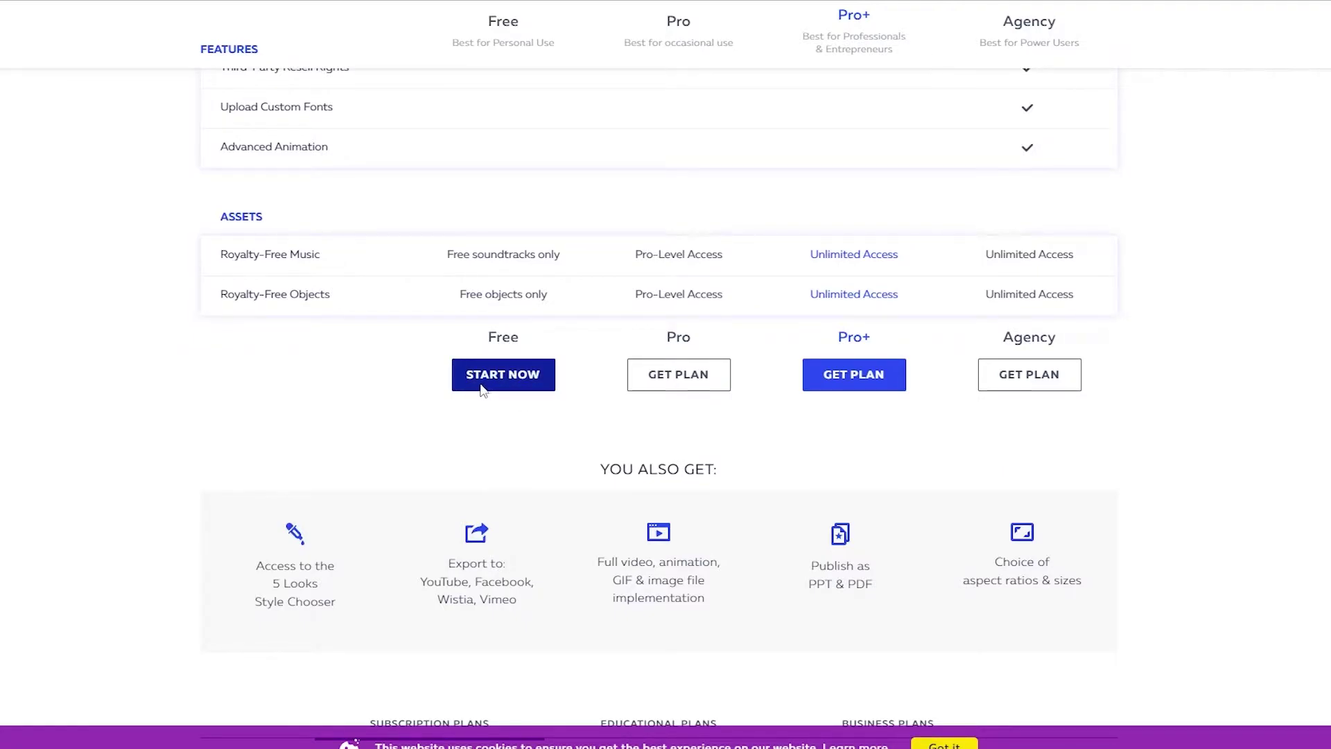
{"action": "left_click", "coordinate": [482, 388]}
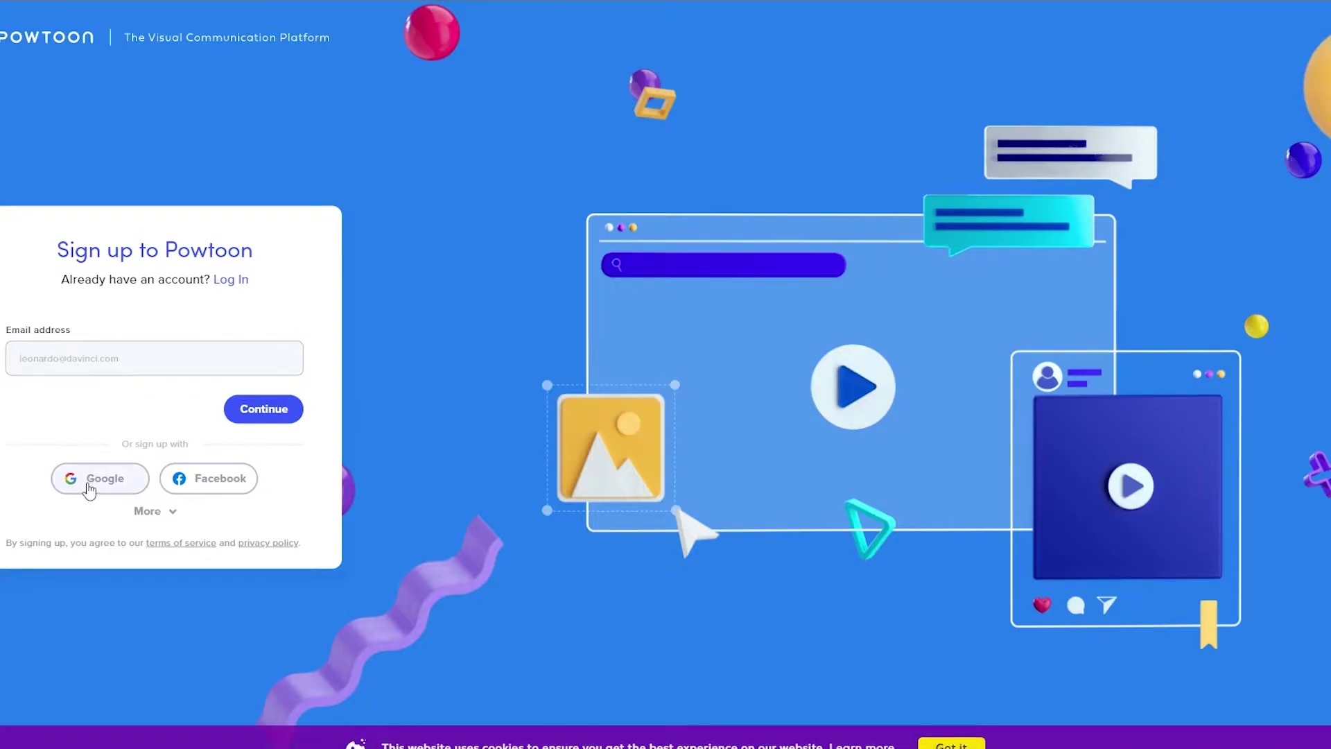
Sign up with a Google account from the expanded sign-up options.
{"action": "left_click", "coordinate": [174, 512]}
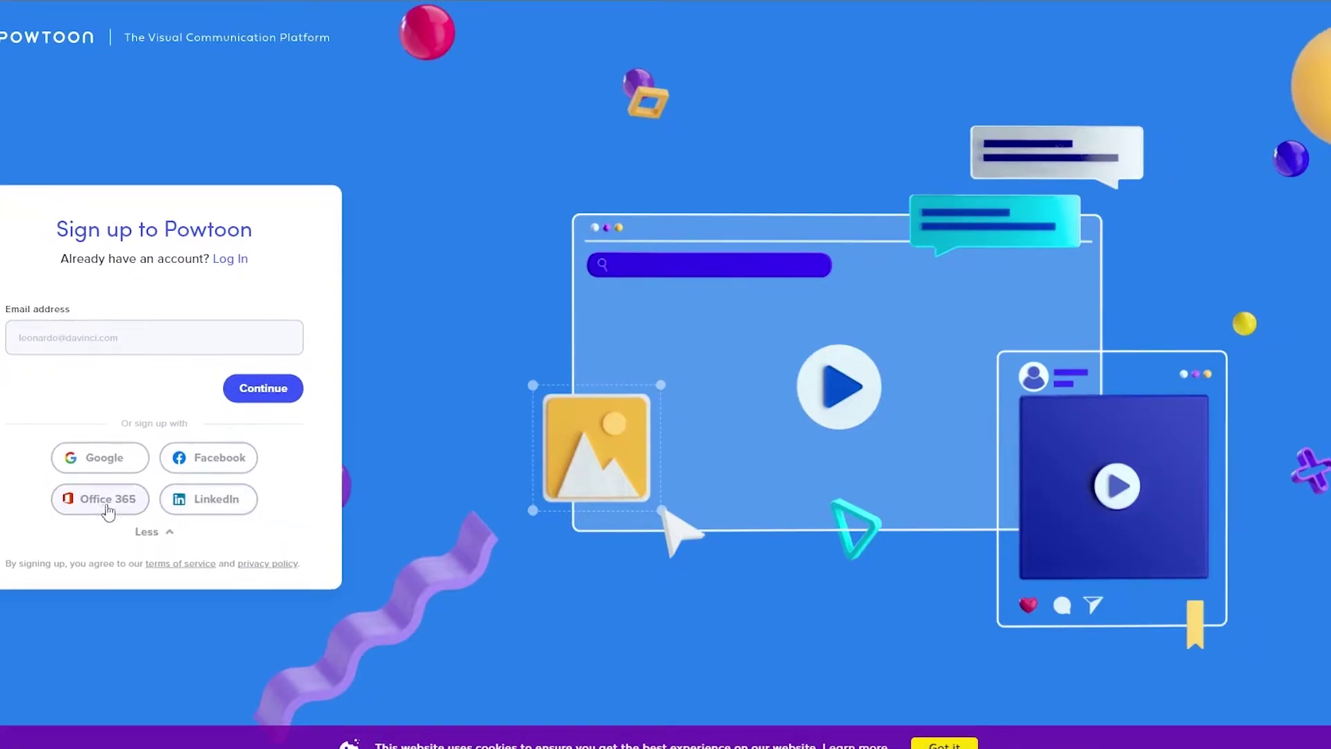
{"action": "left_click", "coordinate": [89, 460]}
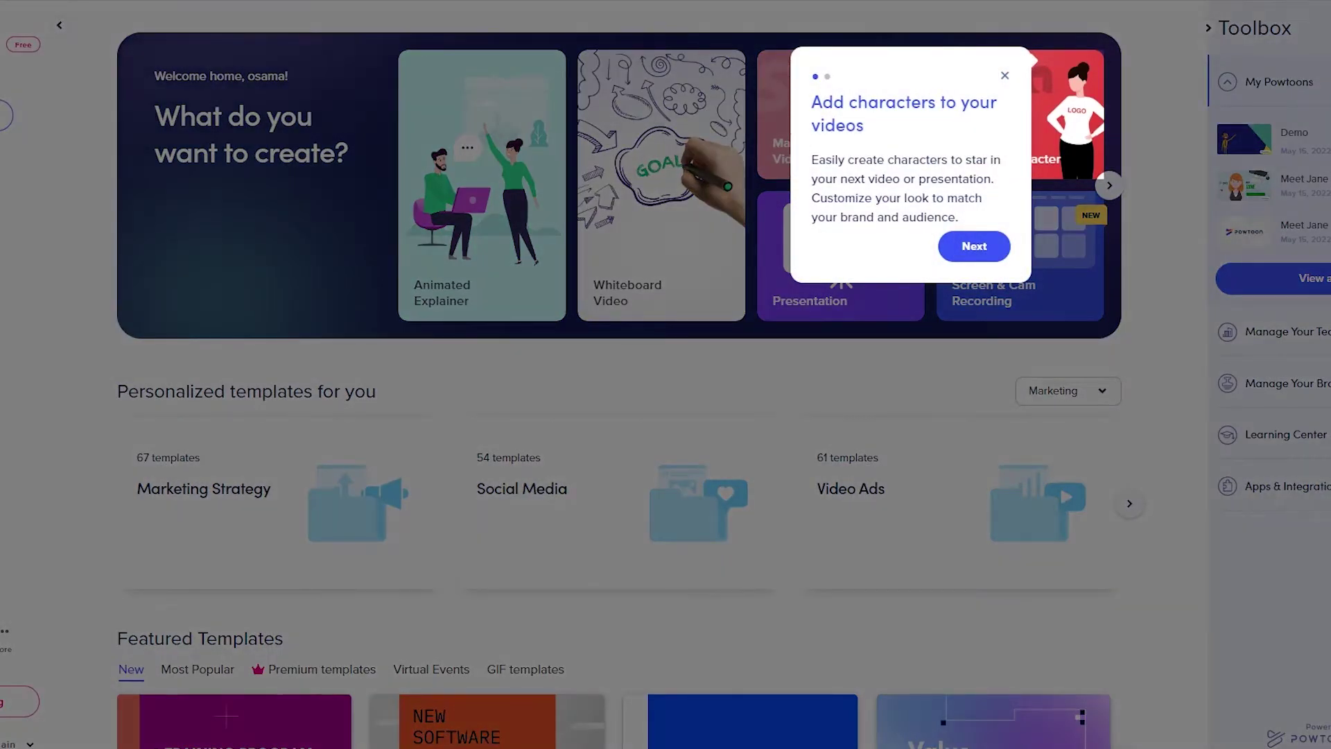
Close the 'Add characters to your videos' tip and scroll through the dashboard's templates.
{"action": "left_click", "coordinate": [1003, 77]}
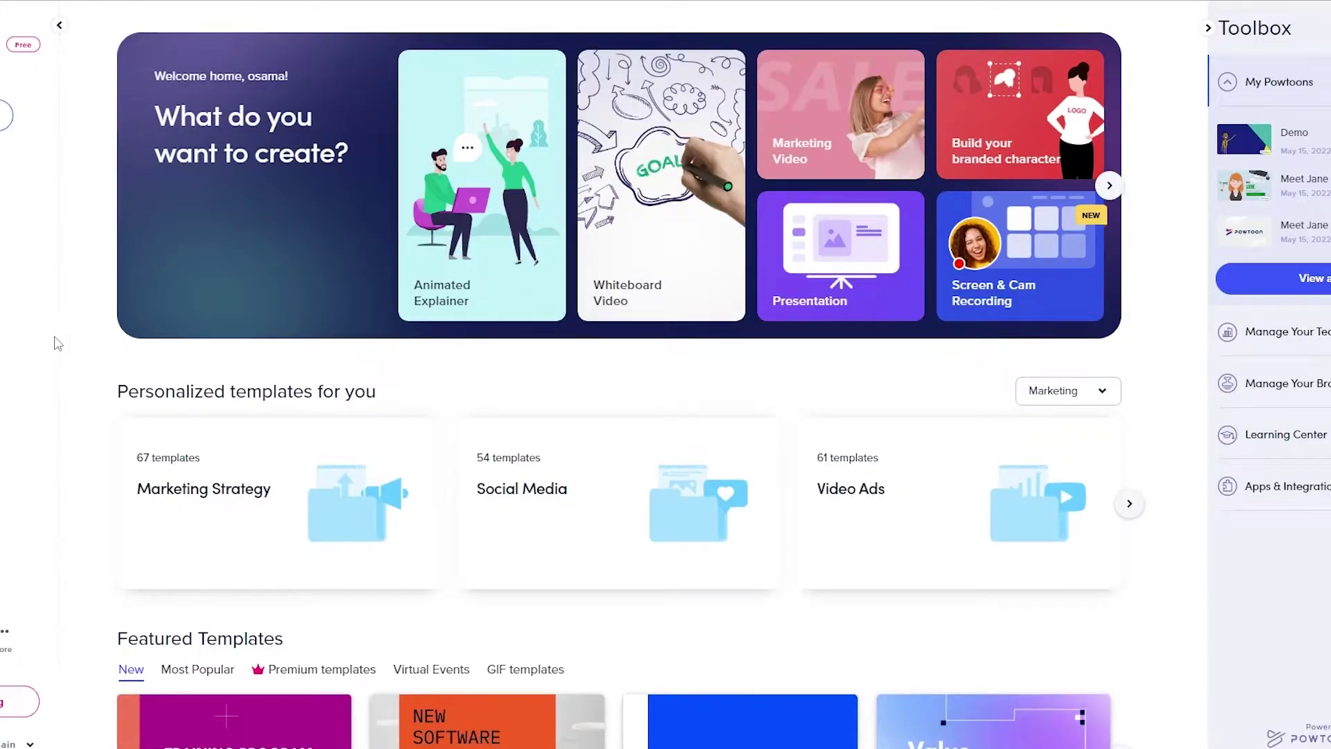
{"action": "scroll", "coordinate": [537, 567], "scroll_direction": "down", "scroll_amount": 1}
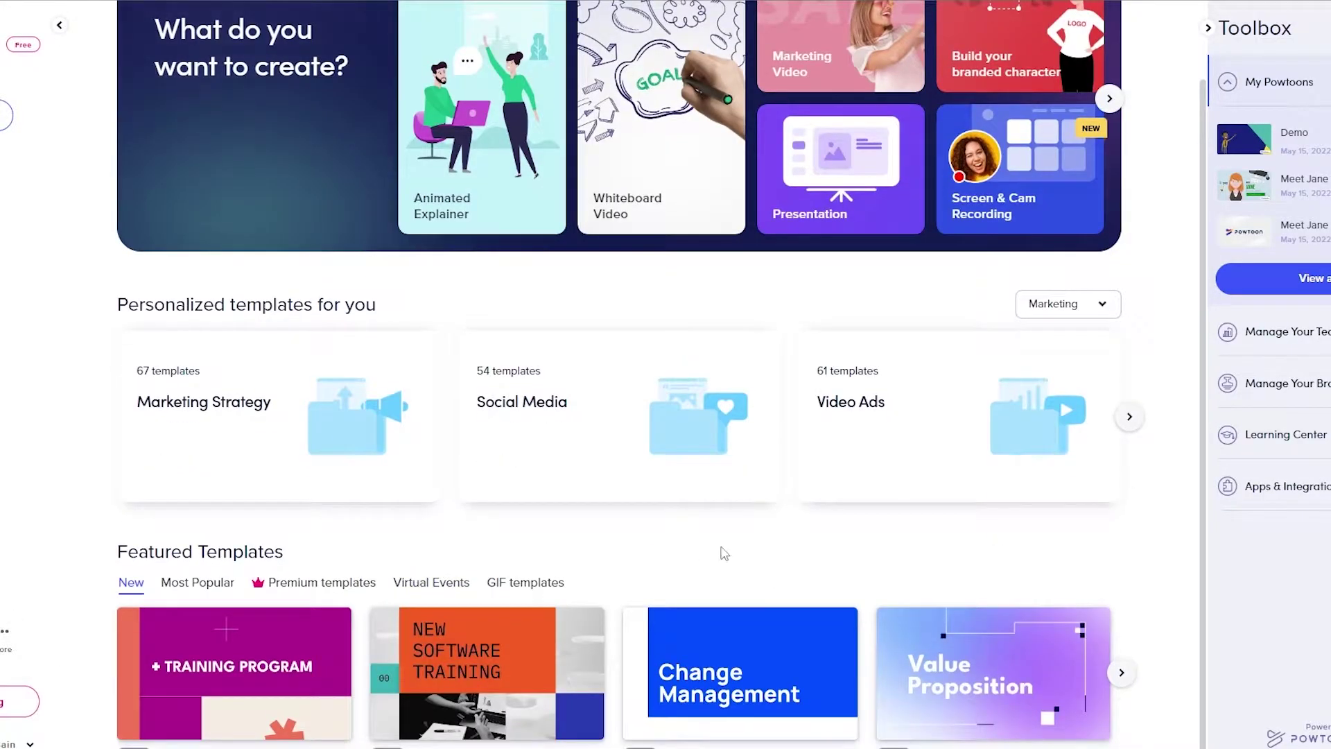
{"action": "scroll", "coordinate": [883, 555], "scroll_direction": "up", "scroll_amount": 1}
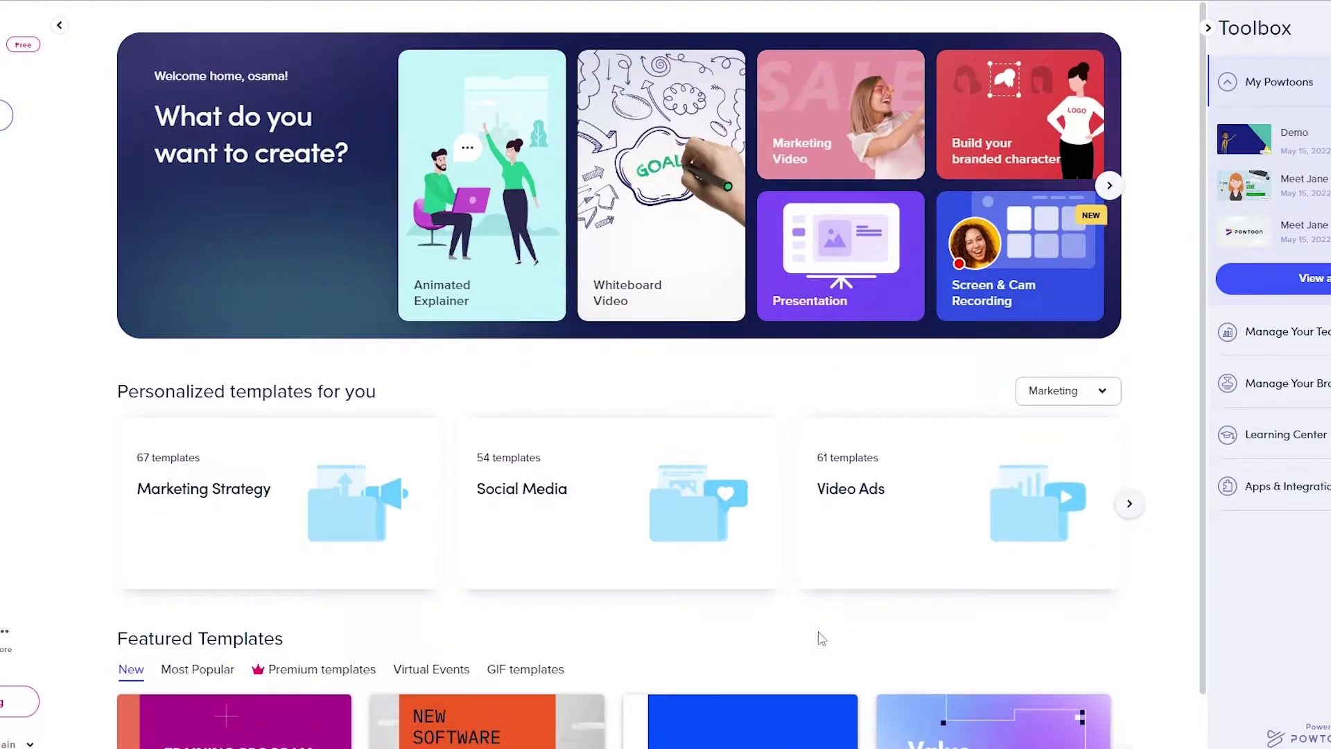
{"action": "scroll", "coordinate": [821, 639], "scroll_direction": "down", "scroll_amount": 1}
{"action": "scroll", "coordinate": [1157, 455], "scroll_direction": "up", "scroll_amount": 1}
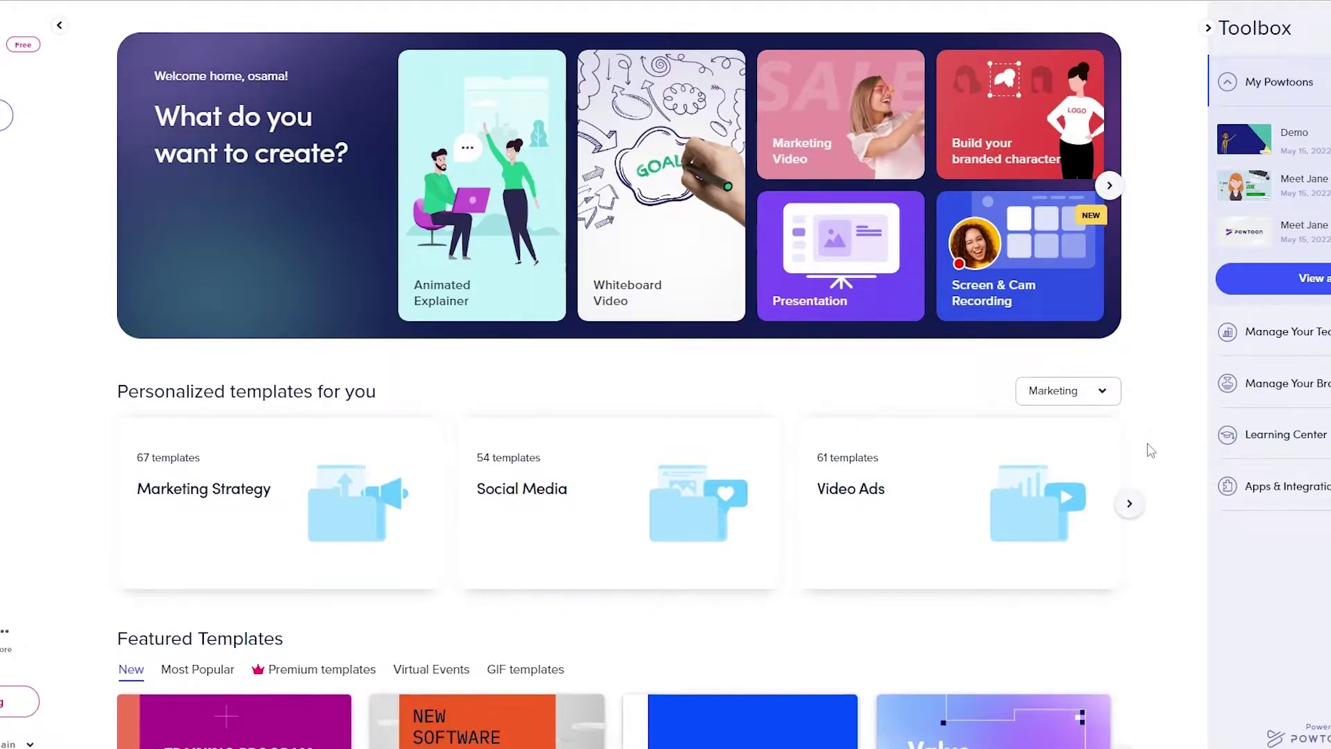
{"action": "scroll", "coordinate": [1147, 451], "scroll_direction": "down", "scroll_amount": 1}
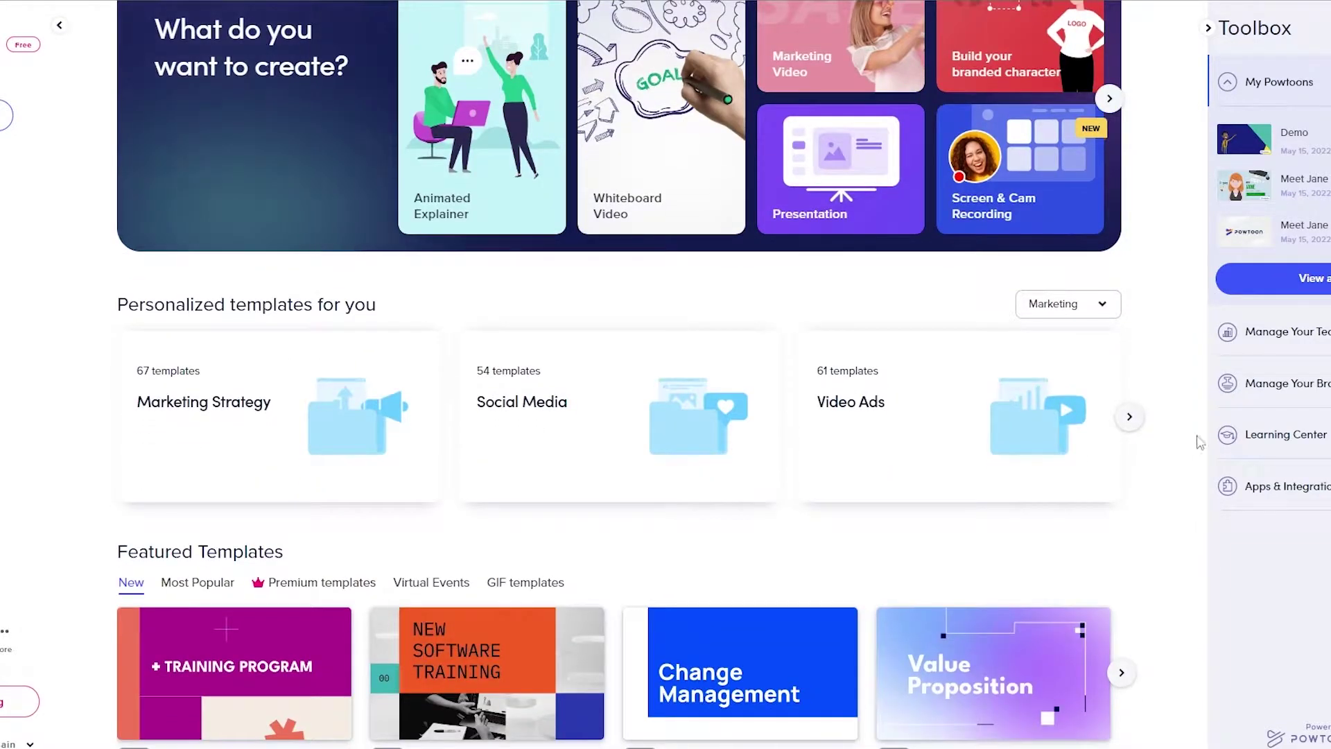
{"action": "scroll", "coordinate": [1183, 457], "scroll_direction": "up", "scroll_amount": 1}
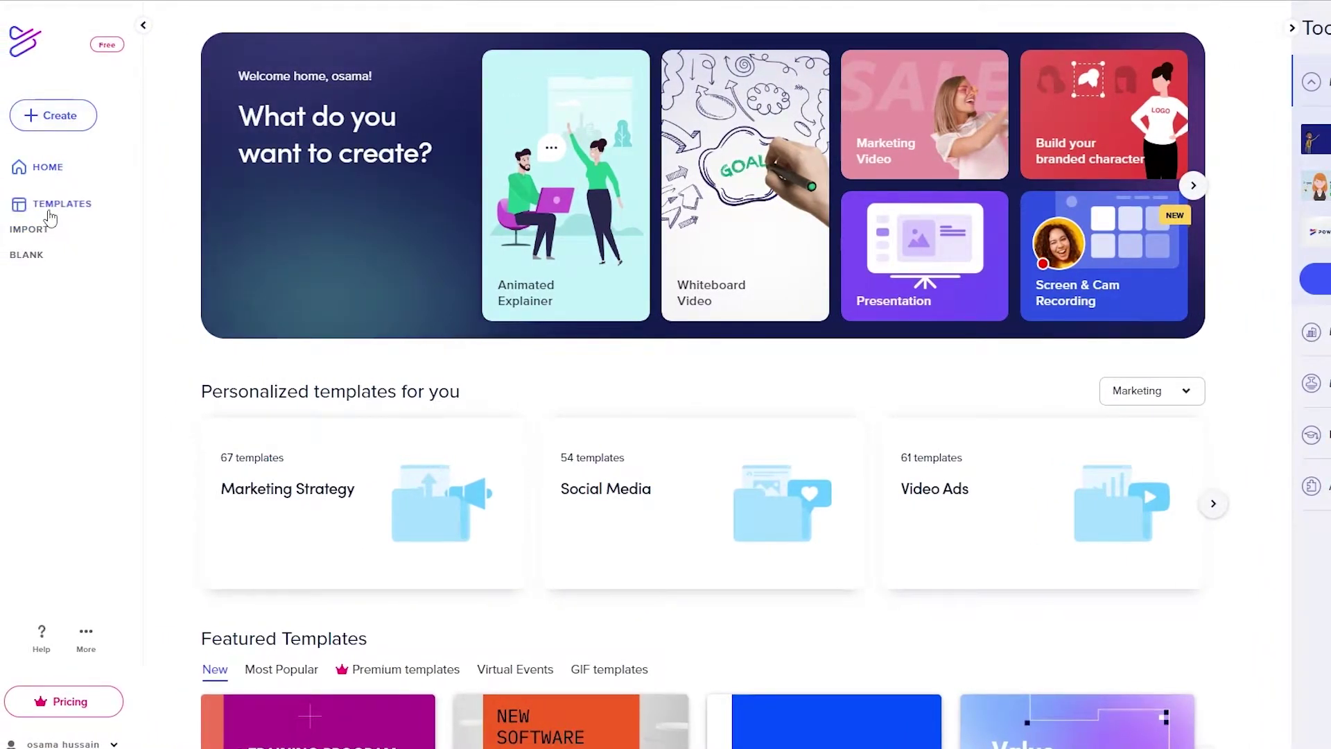
Pick Animated Explainer from the sidebar's Create menu.
{"action": "left_click", "coordinate": [80, 129]}
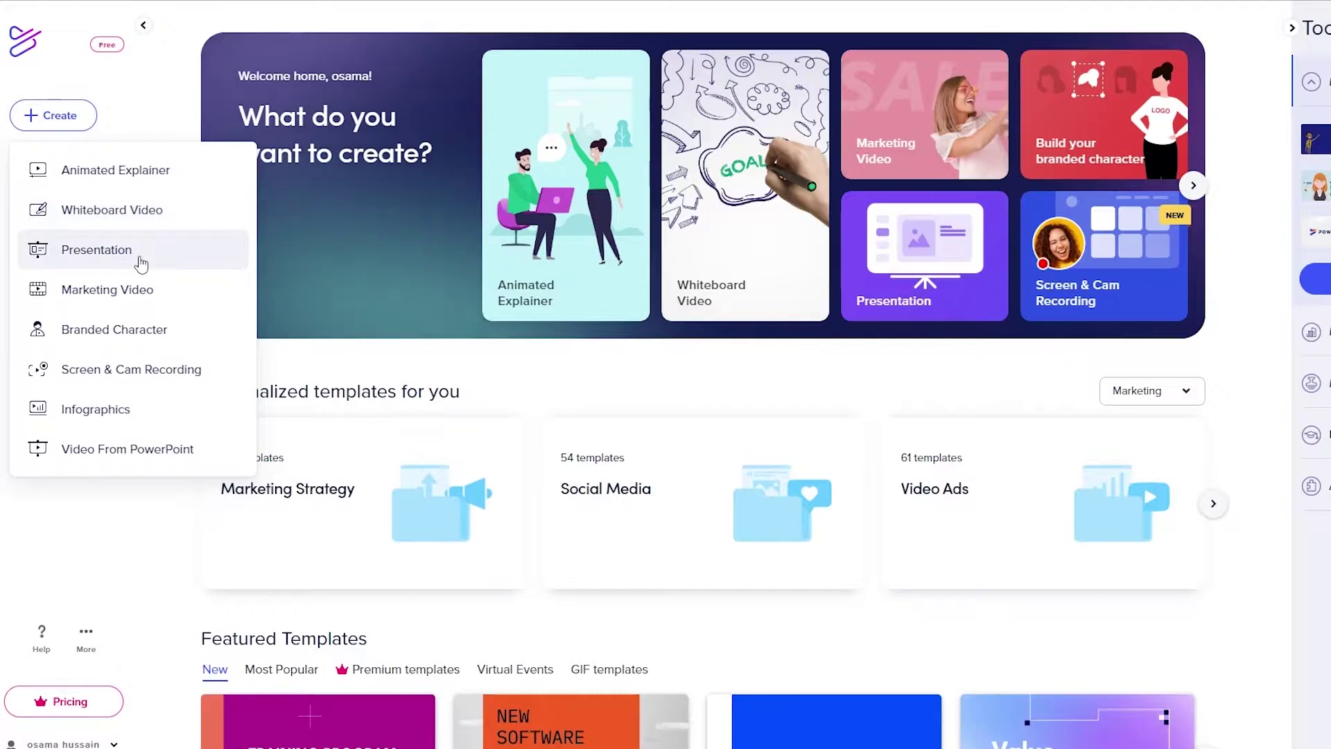
{"action": "left_click", "coordinate": [147, 182]}
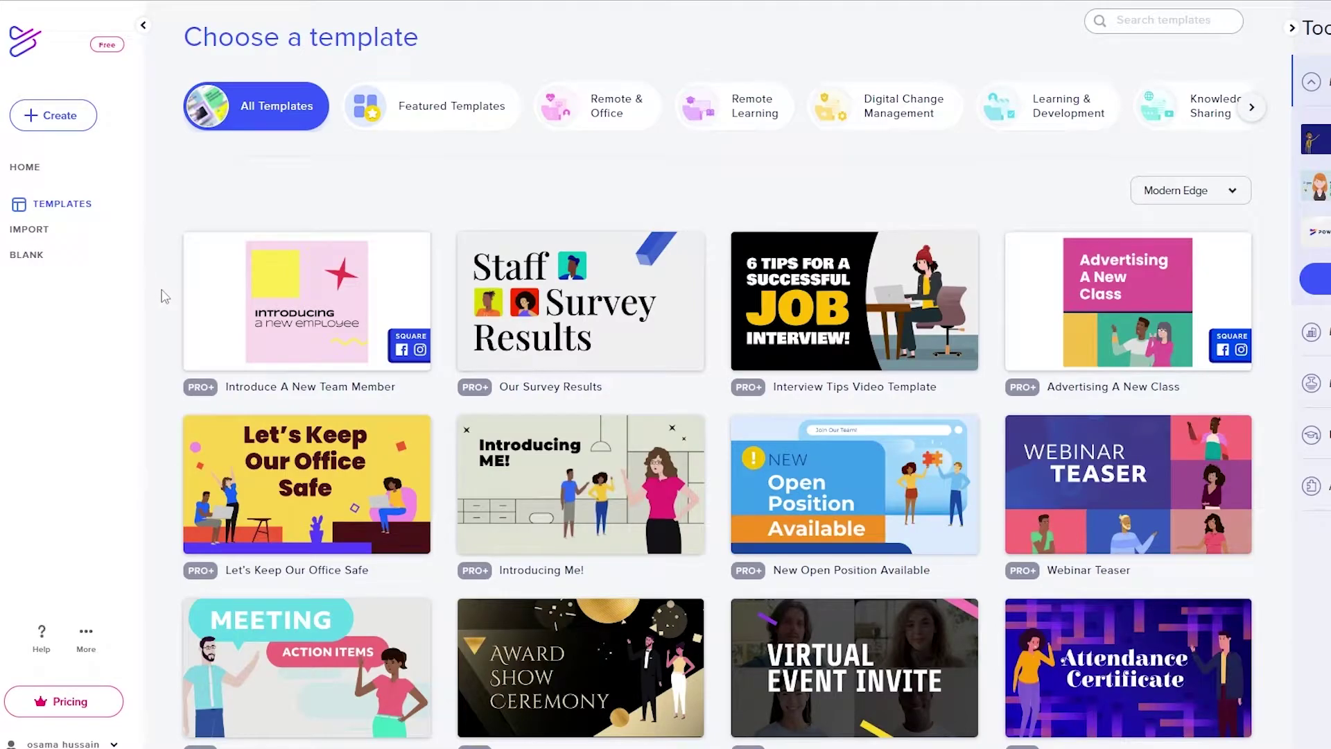
Preview the Meet Jane template, choose Edit in Studio, then close the preview.
{"action": "scroll", "coordinate": [473, 396], "scroll_direction": "down", "scroll_amount": 10}
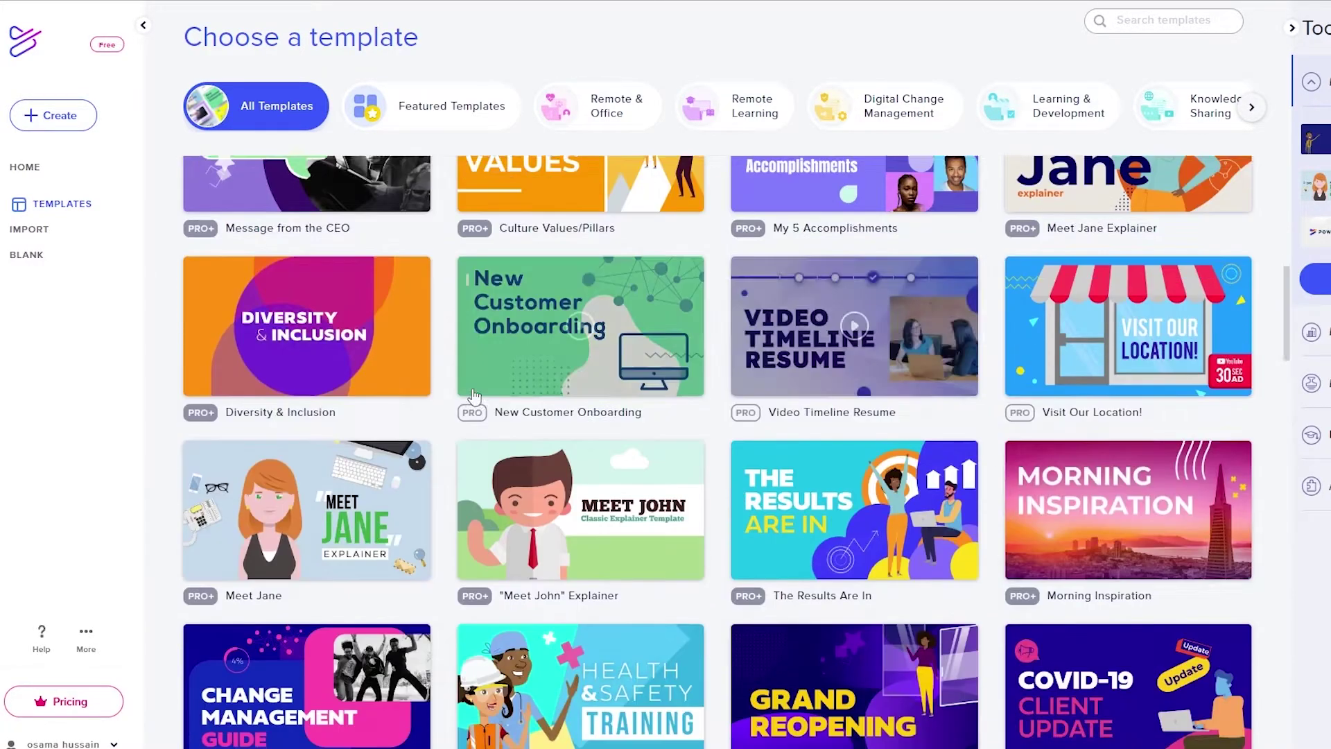
{"action": "scroll", "coordinate": [474, 395], "scroll_direction": "down", "scroll_amount": 3}
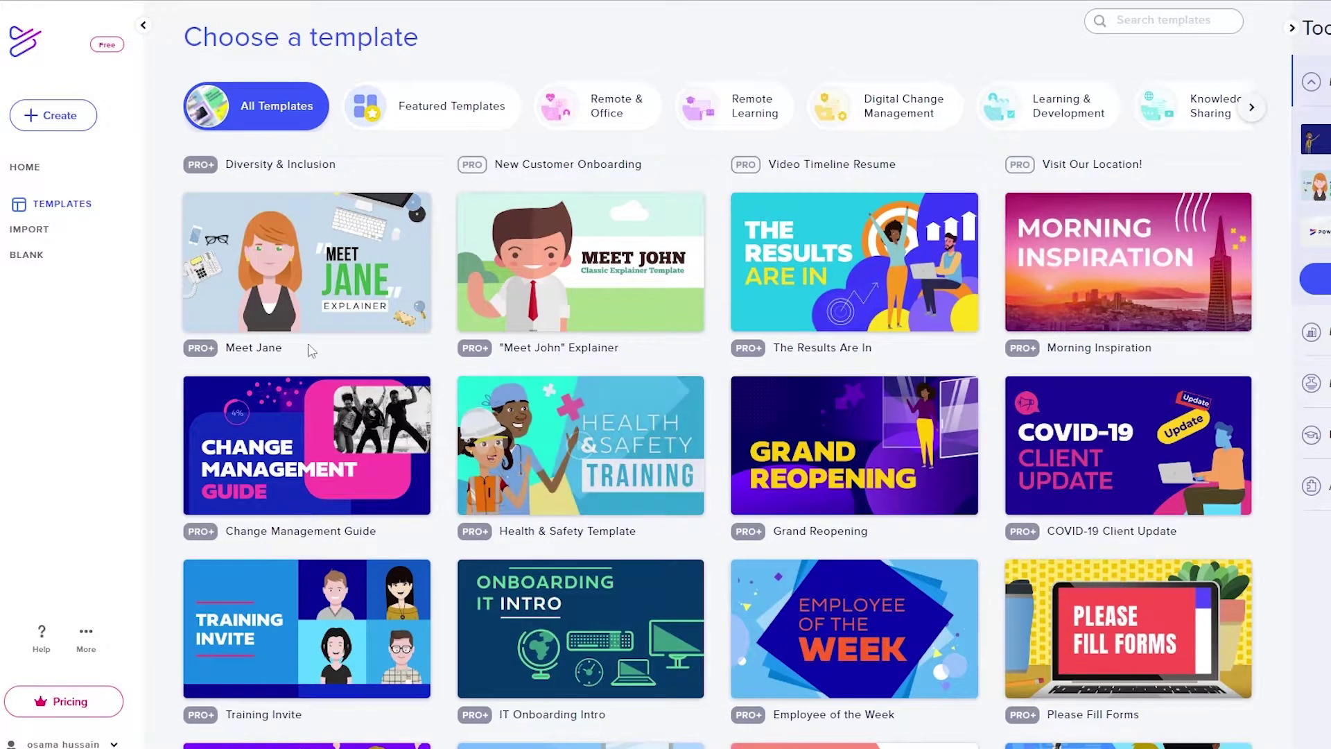
{"action": "scroll", "coordinate": [305, 348], "scroll_direction": "up", "scroll_amount": 4}
{"action": "scroll", "coordinate": [416, 586], "scroll_direction": "down", "scroll_amount": 6}
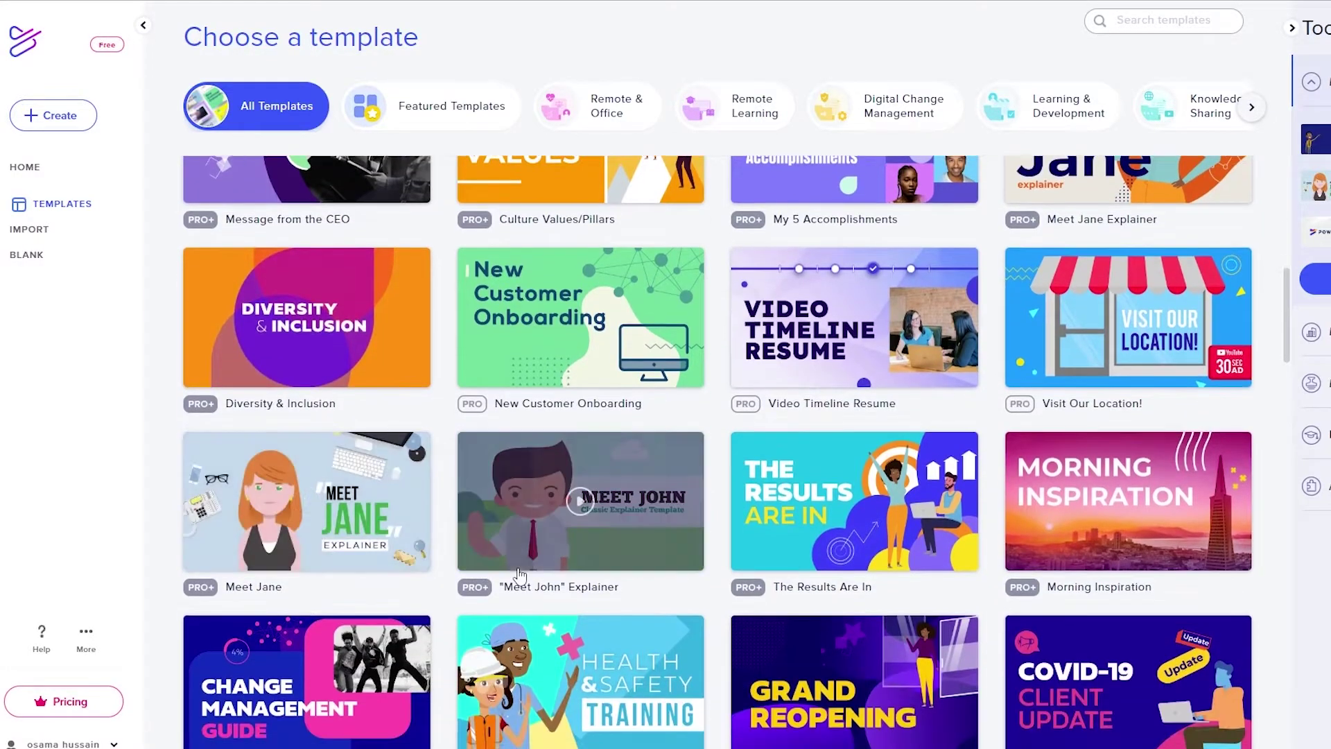
{"action": "scroll", "coordinate": [454, 584], "scroll_direction": "up", "scroll_amount": 5}
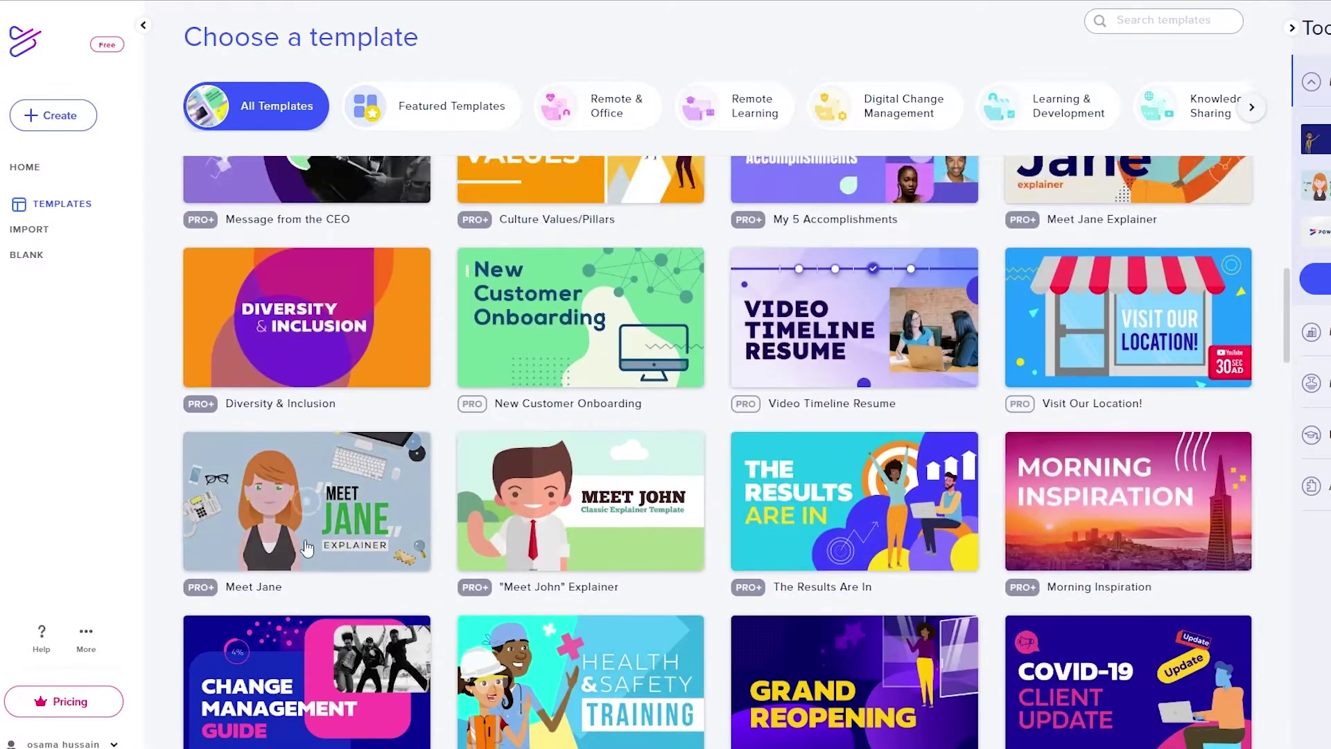
{"action": "left_click", "coordinate": [314, 510]}
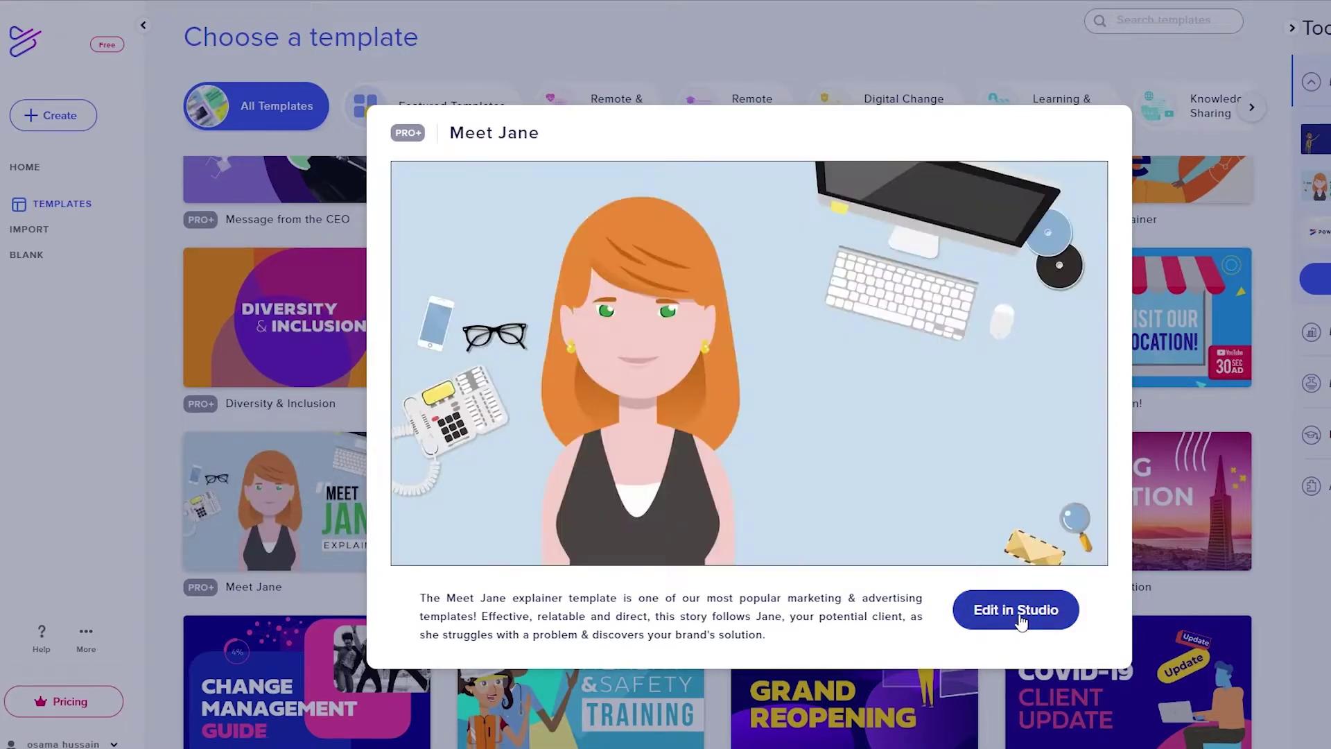
{"action": "left_click", "coordinate": [1019, 623]}
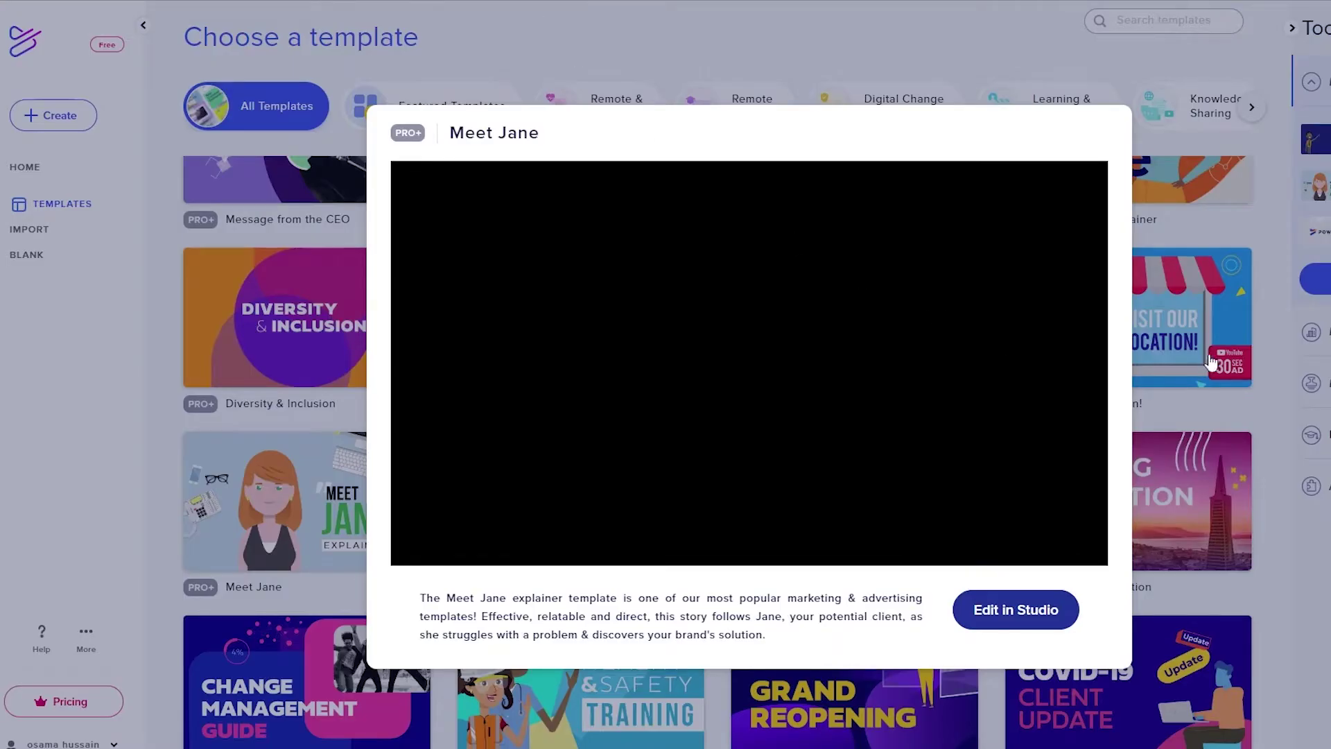
{"action": "left_click", "coordinate": [1210, 361]}
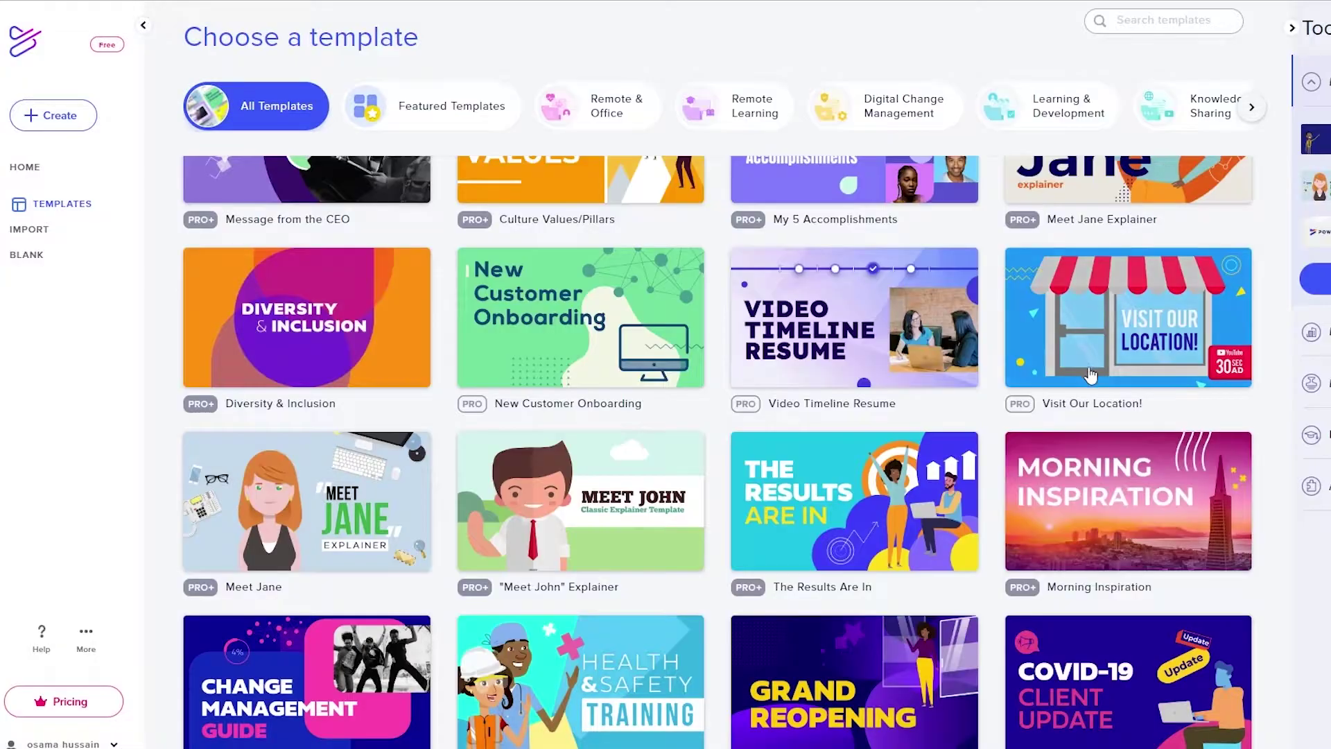
{"action": "scroll", "coordinate": [1110, 451], "scroll_direction": "up", "scroll_amount": 10}
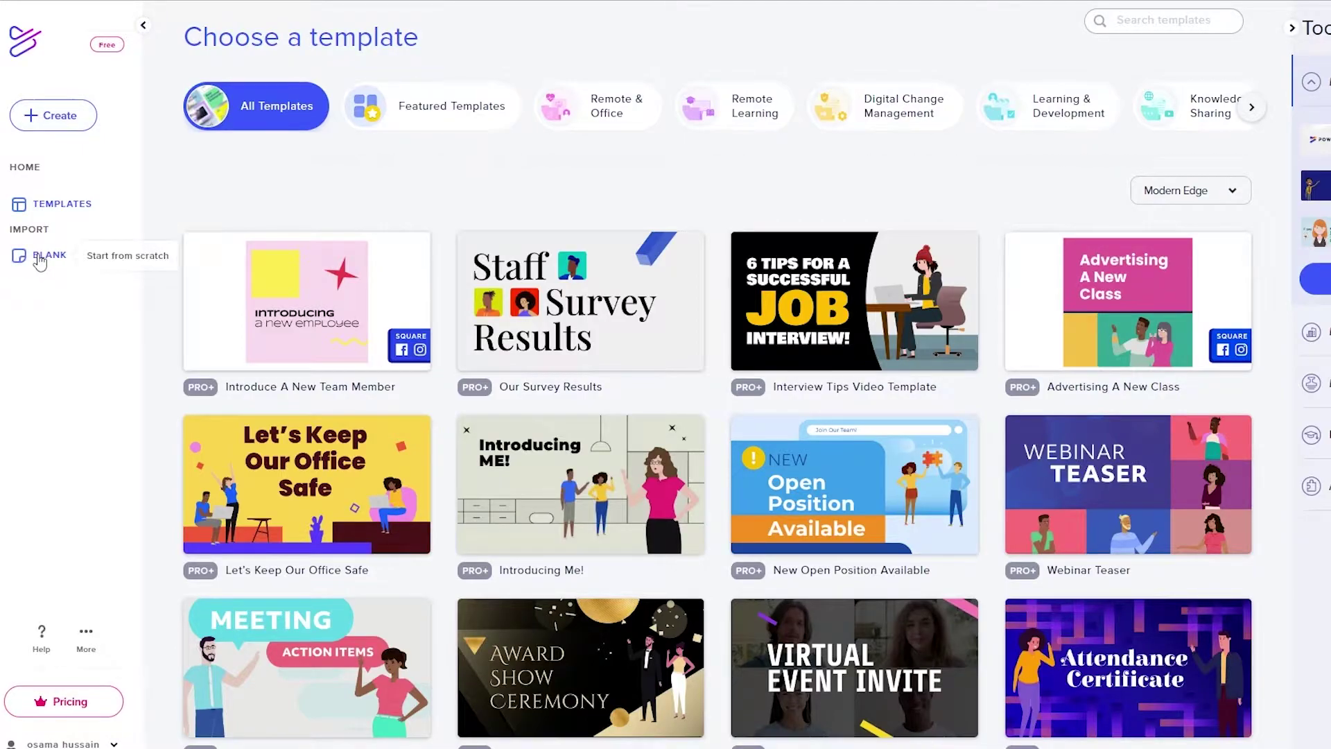
Start a BLANK video in the Horizontal 16:9 format so the studio loads.
{"action": "left_click", "coordinate": [39, 261]}
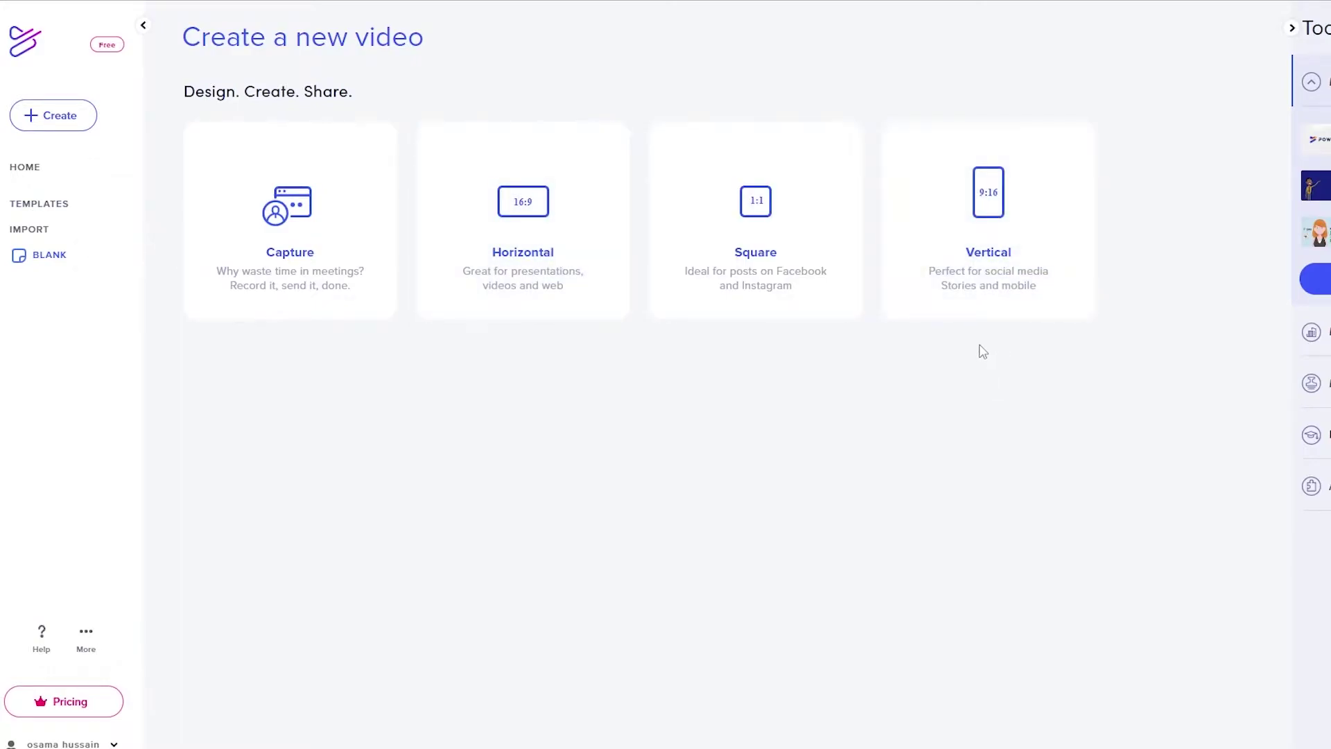
{"action": "left_click", "coordinate": [535, 270]}
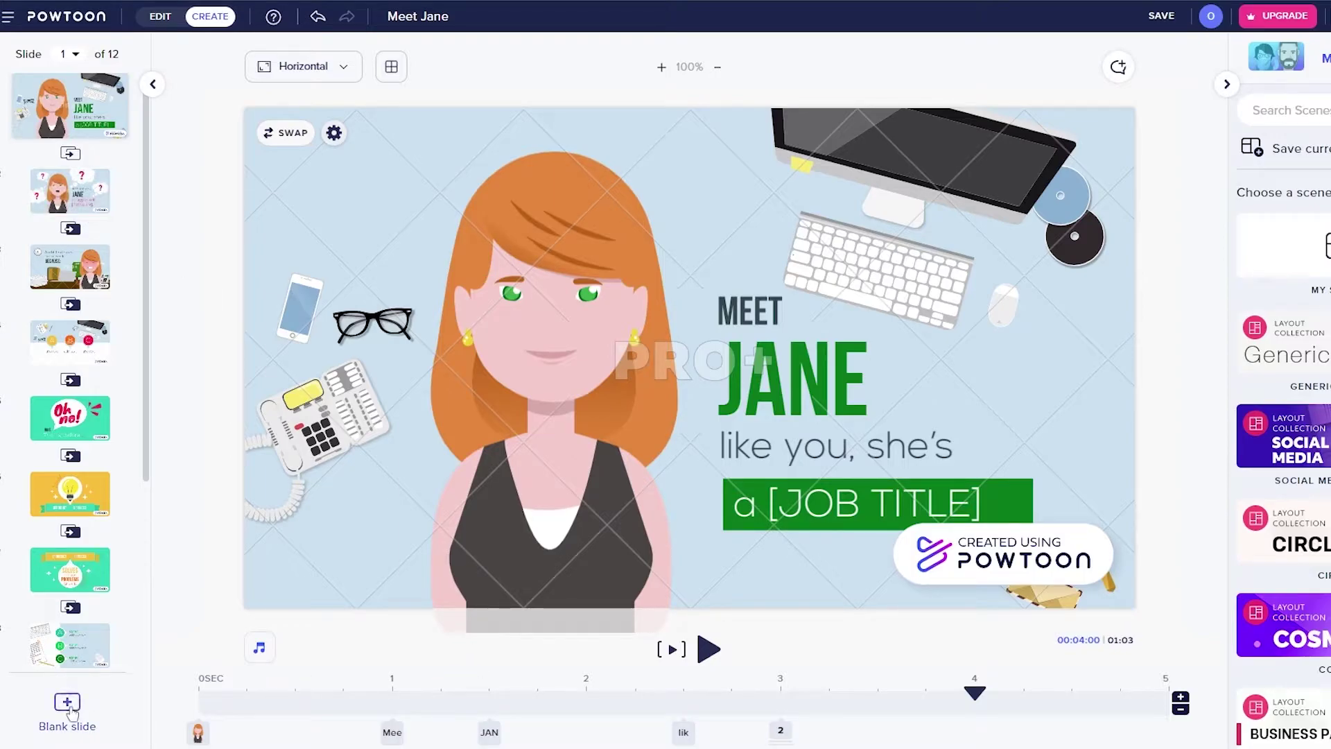
Play and pause the video, then select slide 1 and rewind its playhead to 0.
{"action": "left_click", "coordinate": [97, 354]}
{"action": "left_click", "coordinate": [705, 659]}
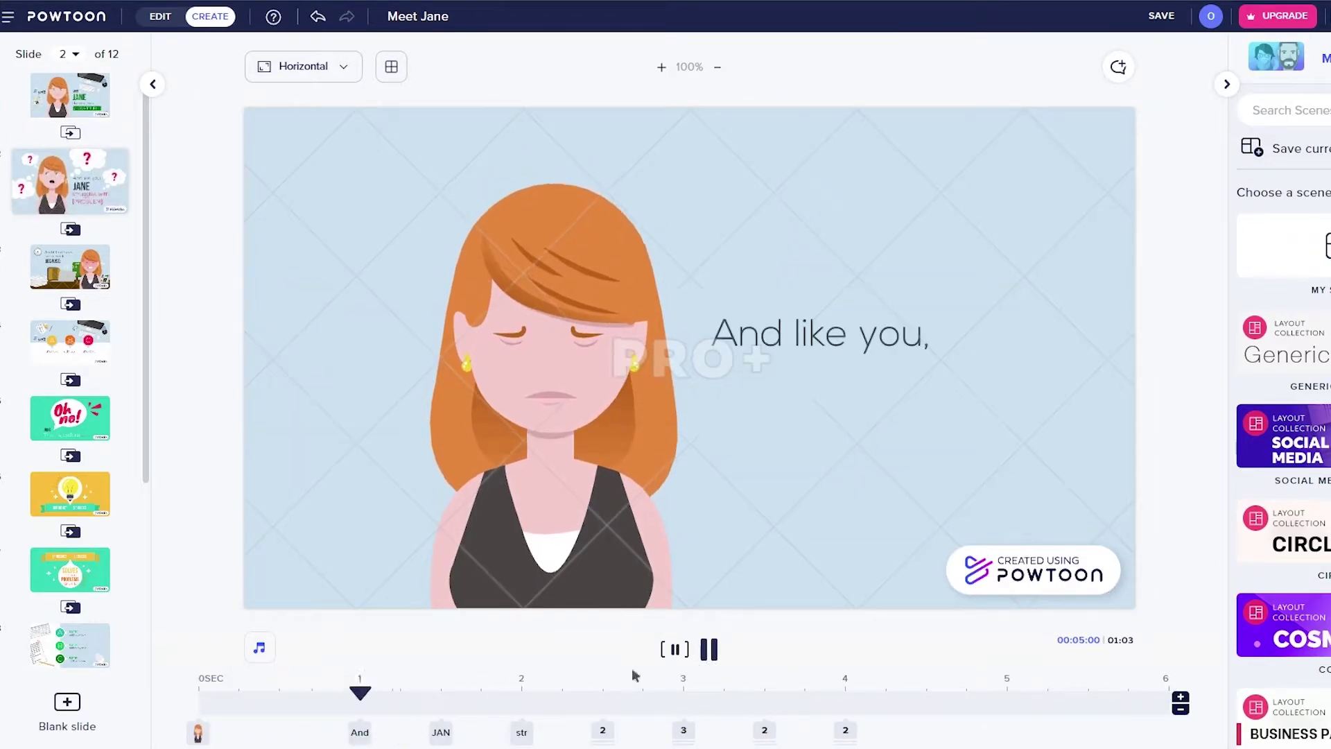
{"action": "key", "text": "space"}
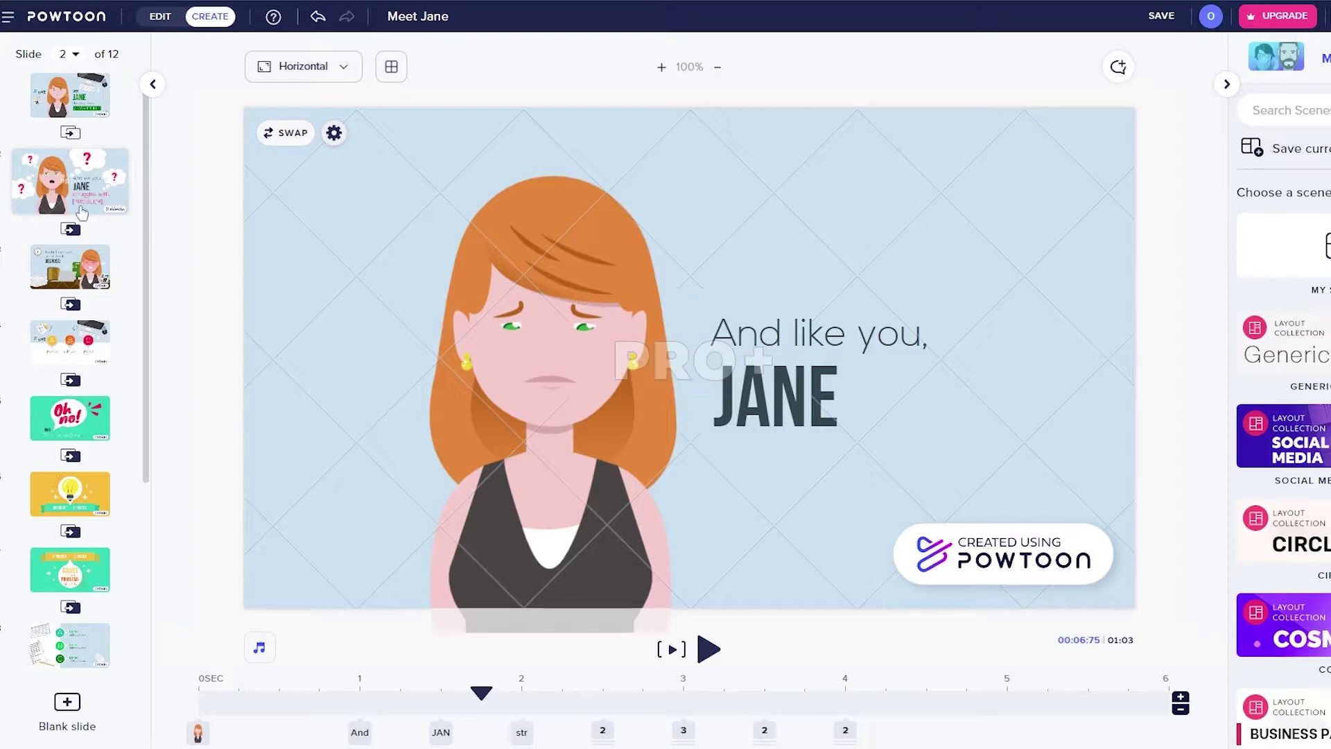
{"action": "left_click", "coordinate": [70, 97]}
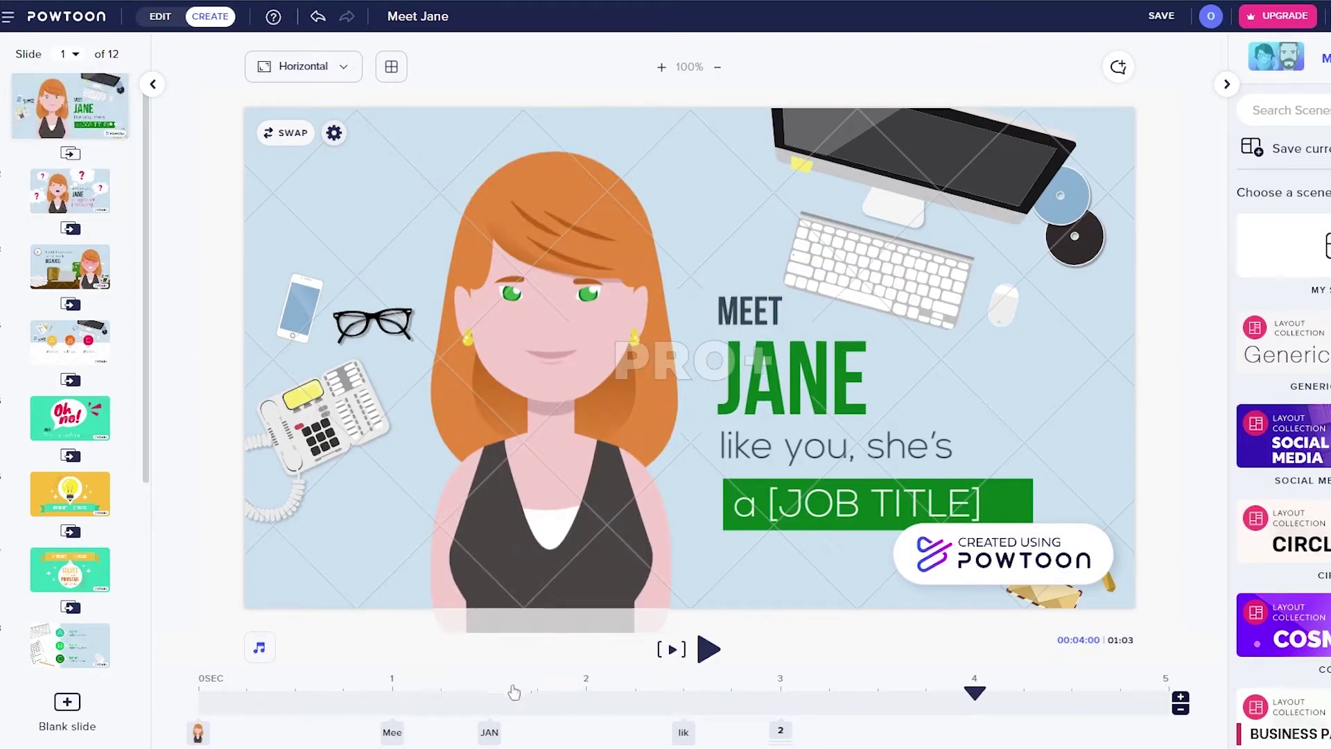
{"action": "left_click_drag", "start_coordinate": [958, 702], "coordinate": [181, 694]}
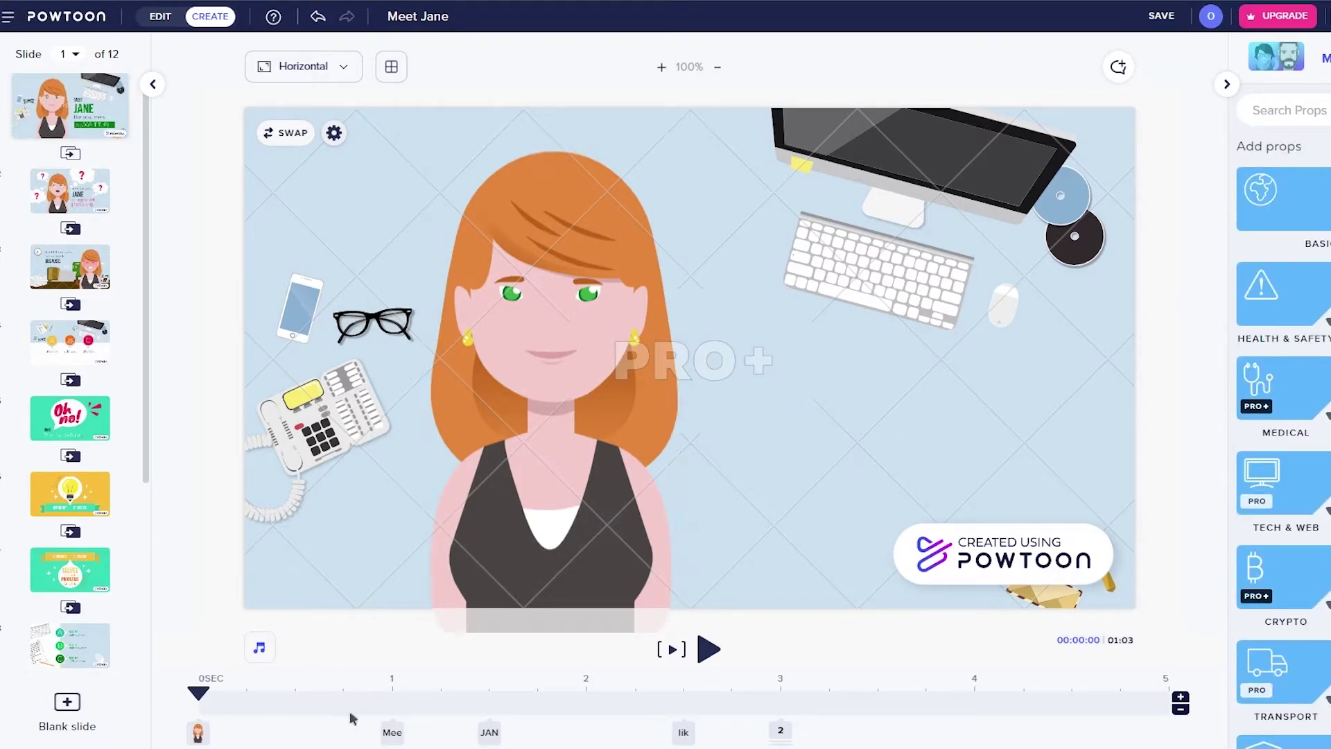
Pause slide 1 at 0.75 s, reposition Jane, then open the Tech & Web props category.
{"action": "left_click", "coordinate": [704, 635]}
{"action": "left_click", "coordinate": [631, 524]}
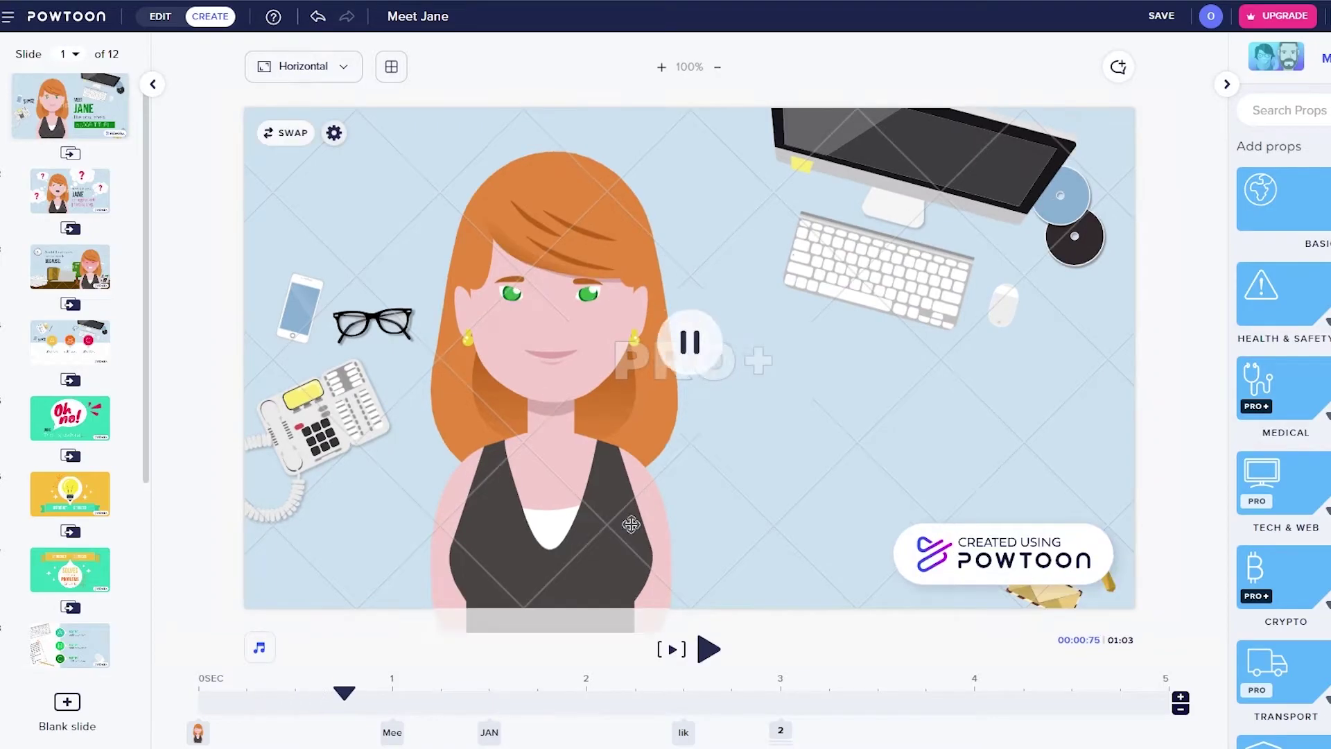
{"action": "mouse_move", "coordinate": [608, 434]}
{"action": "left_mouse_down"}
{"action": "mouse_move", "coordinate": [680, 434]}
{"action": "mouse_move", "coordinate": [642, 422]}
{"action": "mouse_move", "coordinate": [632, 401]}
{"action": "mouse_move", "coordinate": [597, 427]}
{"action": "left_mouse_up"}
{"action": "left_click", "coordinate": [349, 425]}
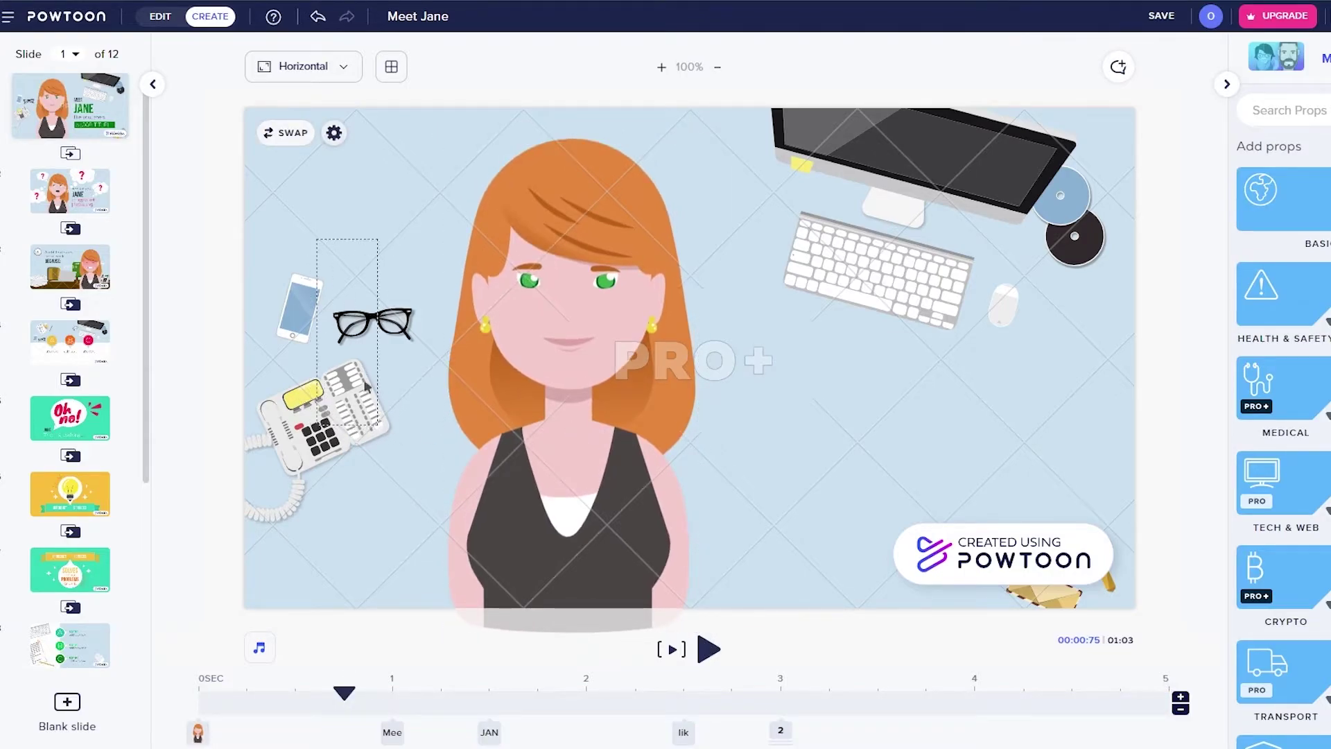
{"action": "left_click", "coordinate": [569, 315]}
{"action": "left_click", "coordinate": [864, 334]}
{"action": "left_click", "coordinate": [568, 388]}
{"action": "left_click", "coordinate": [819, 400]}
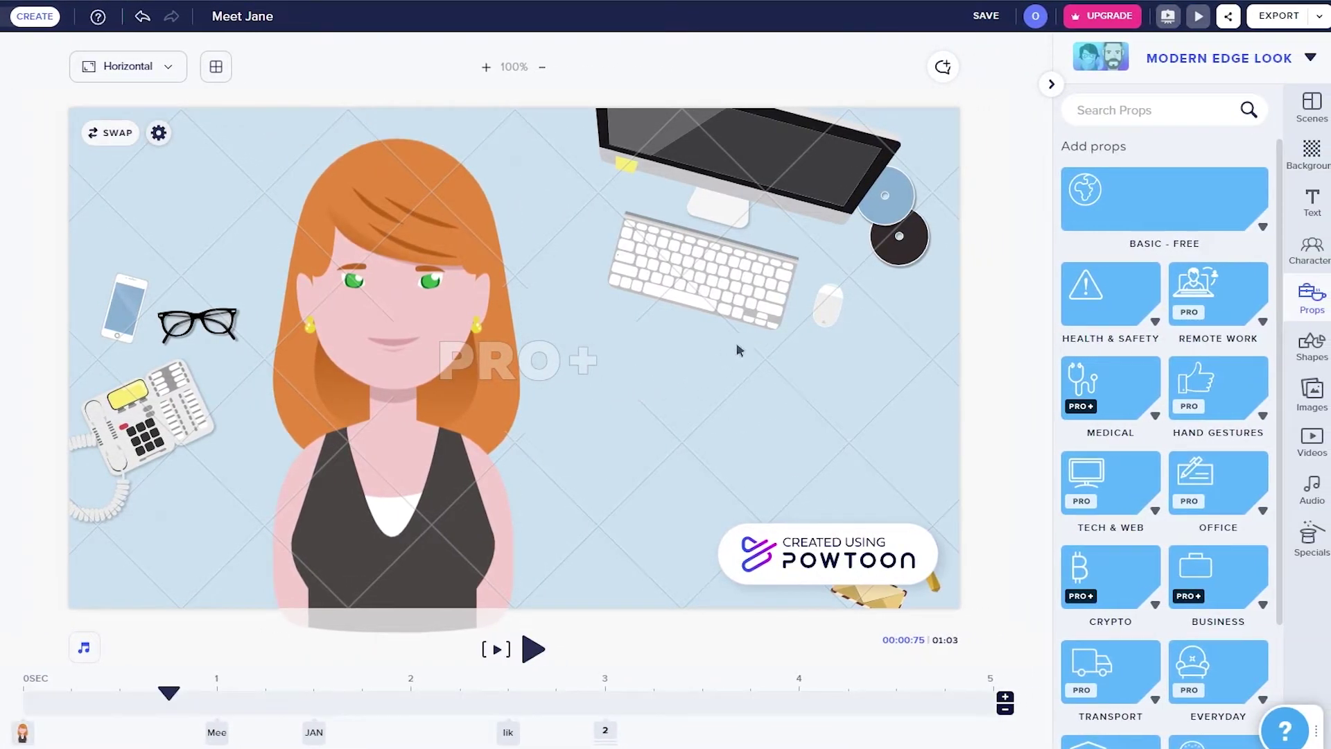
{"action": "scroll", "coordinate": [1193, 332], "scroll_direction": "down", "scroll_amount": 3}
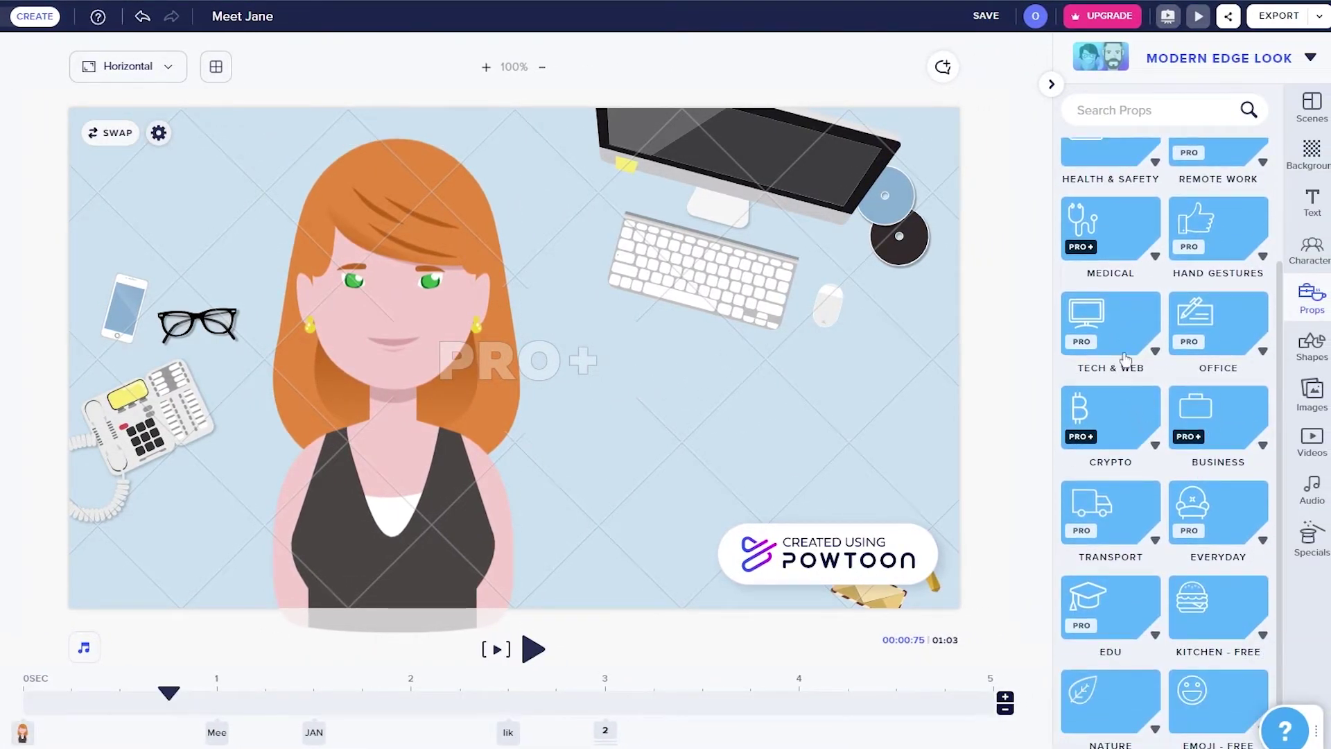
{"action": "left_click", "coordinate": [1110, 333]}
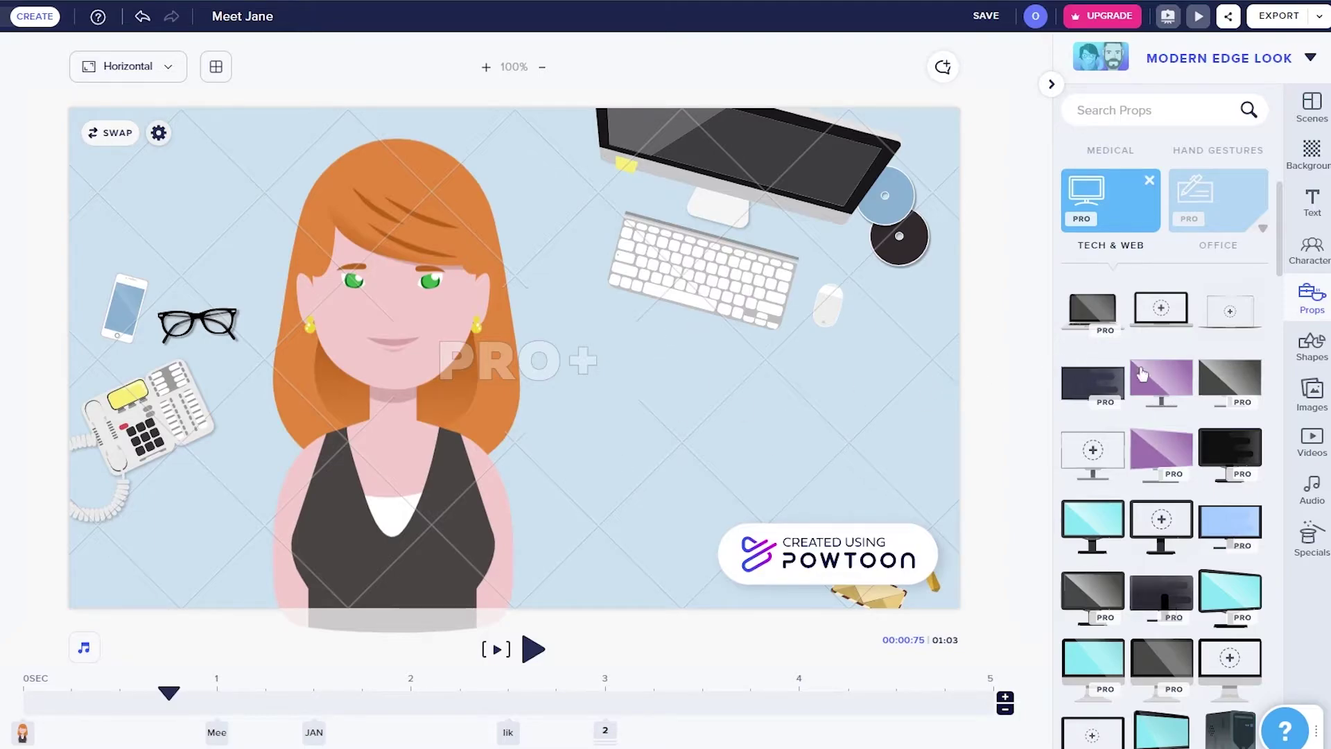
Add the purple monitor prop, move it to the upper right and enlarge it.
{"action": "left_click", "coordinate": [1182, 387]}
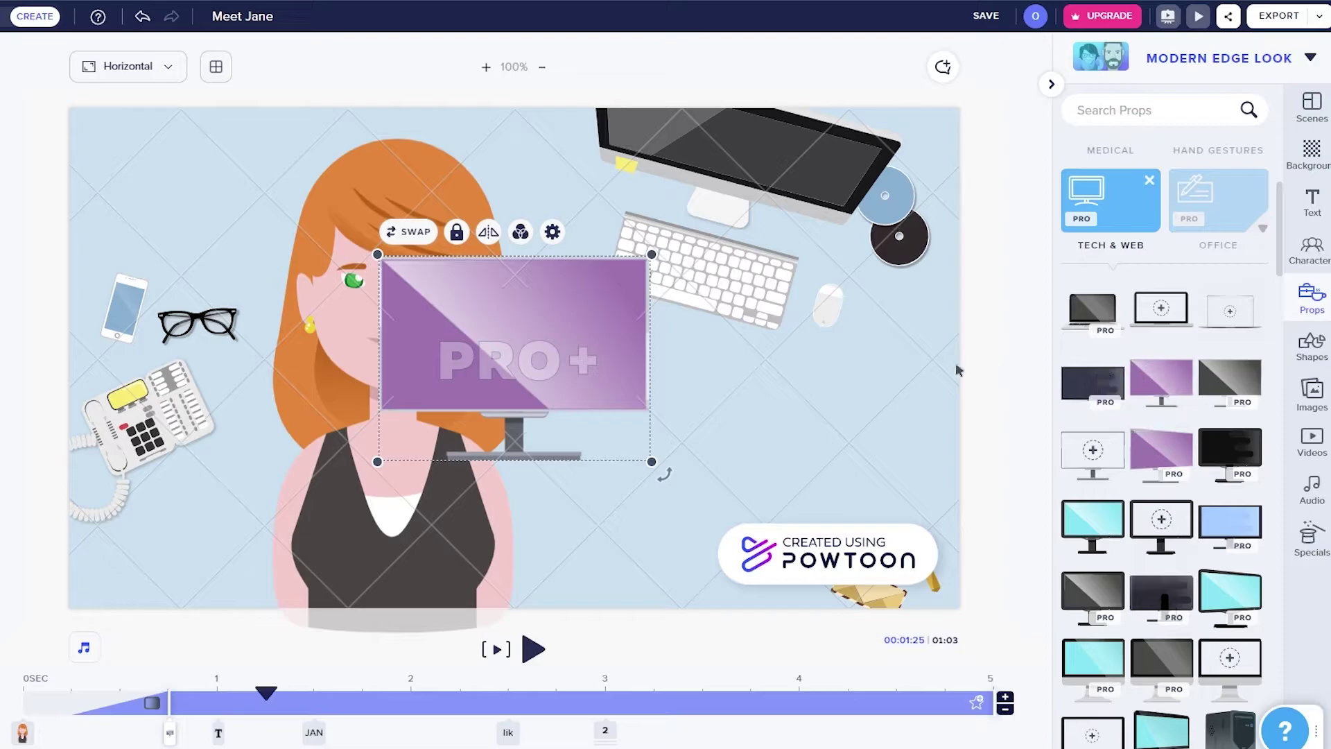
{"action": "left_click_drag", "start_coordinate": [562, 322], "coordinate": [714, 178]}
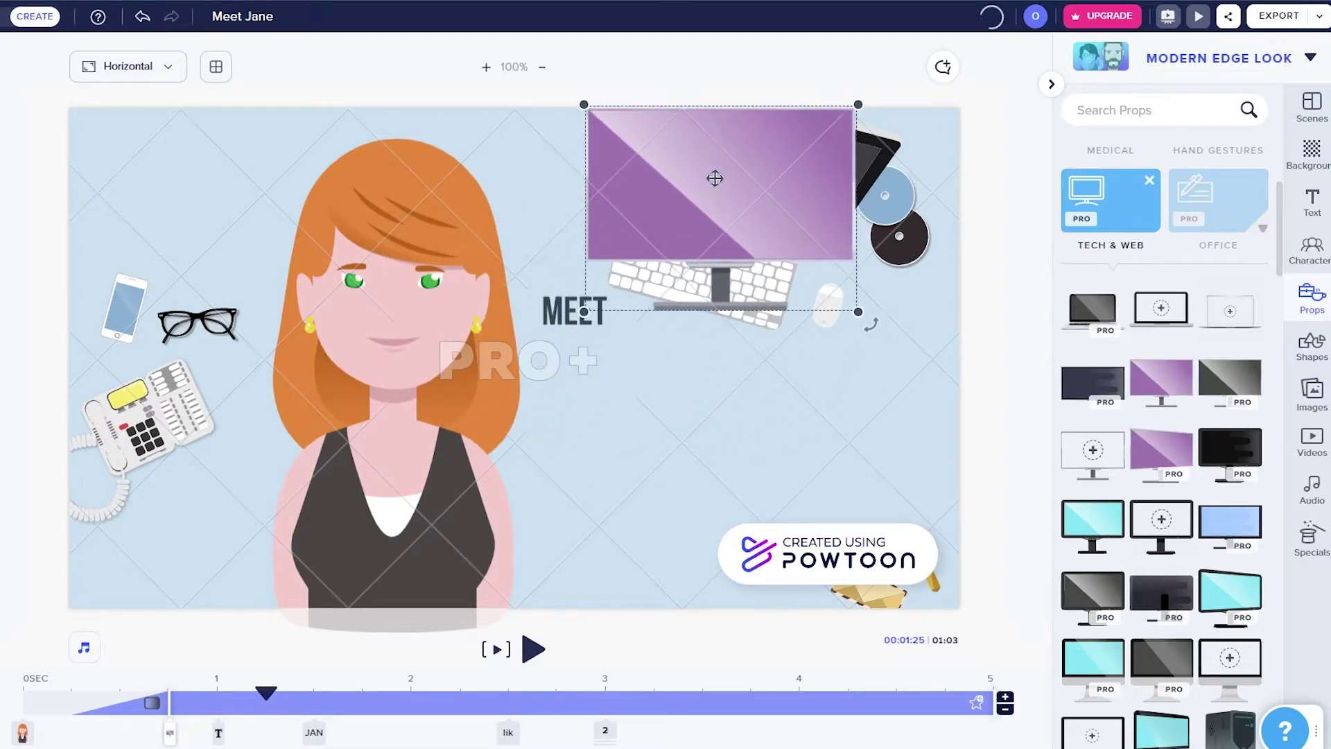
{"action": "left_click_drag", "start_coordinate": [857, 313], "coordinate": [962, 392]}
{"action": "mouse_move", "coordinate": [783, 298]}
{"action": "left_mouse_down"}
{"action": "mouse_move", "coordinate": [811, 327]}
{"action": "mouse_move", "coordinate": [790, 283]}
{"action": "left_mouse_up"}
Tilt the monitor about 20° clockwise, shift it up-right and enlarge it further.
{"action": "left_click_drag", "start_coordinate": [980, 390], "coordinate": [875, 451]}
{"action": "left_click_drag", "start_coordinate": [810, 335], "coordinate": [825, 315]}
{"action": "left_click_drag", "start_coordinate": [882, 415], "coordinate": [914, 461]}
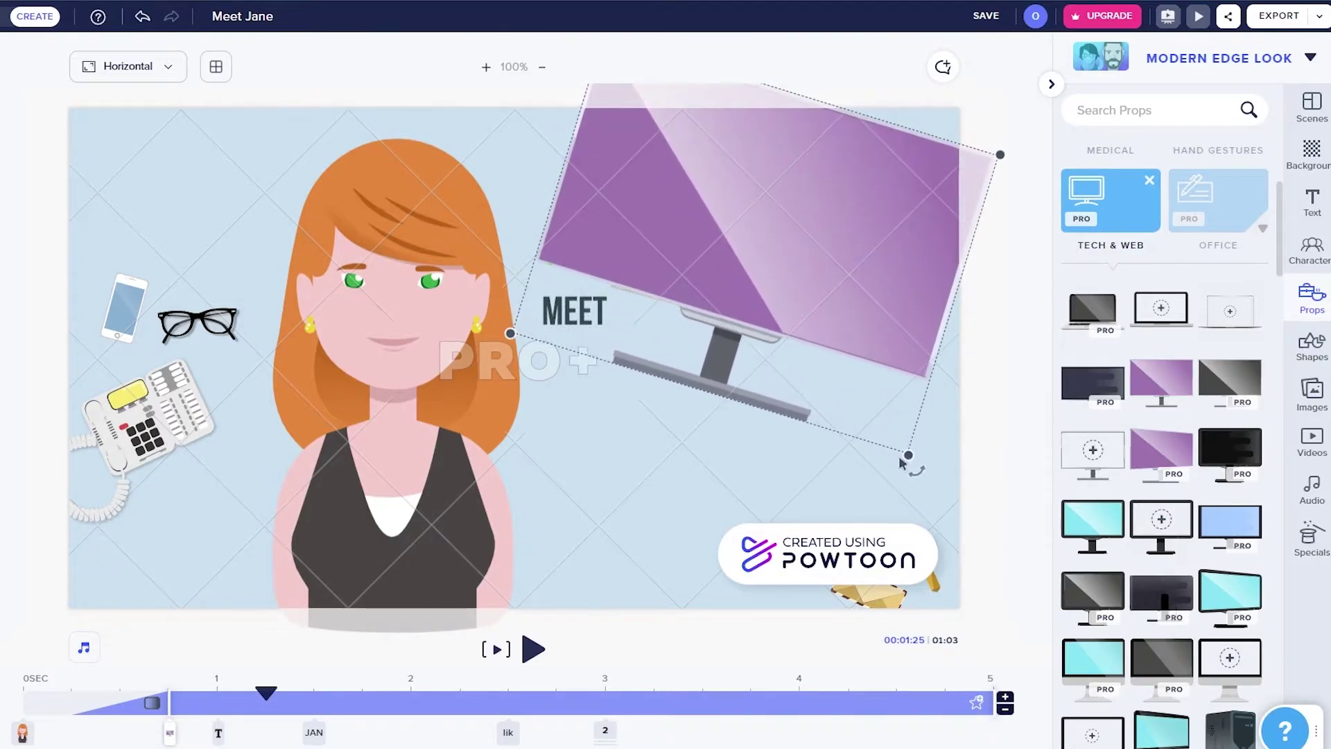
{"action": "mouse_move", "coordinate": [868, 280]}
{"action": "left_mouse_down"}
{"action": "mouse_move", "coordinate": [886, 312]}
{"action": "mouse_move", "coordinate": [861, 292]}
{"action": "mouse_move", "coordinate": [874, 292]}
{"action": "left_mouse_up"}
{"action": "left_click", "coordinate": [697, 430]}
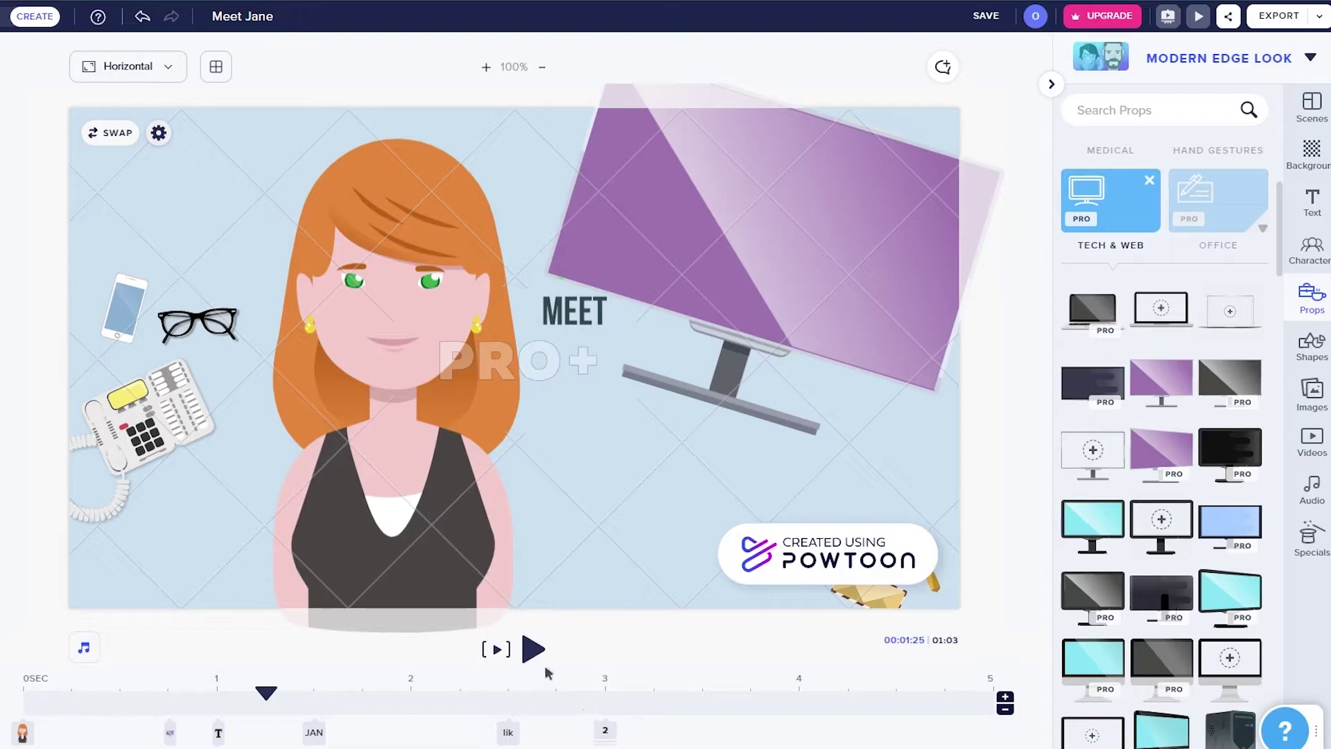
Shift the JANE title's entrance earlier to about 1.3 s and preview MEET JANE animating in.
{"action": "left_click", "coordinate": [534, 651]}
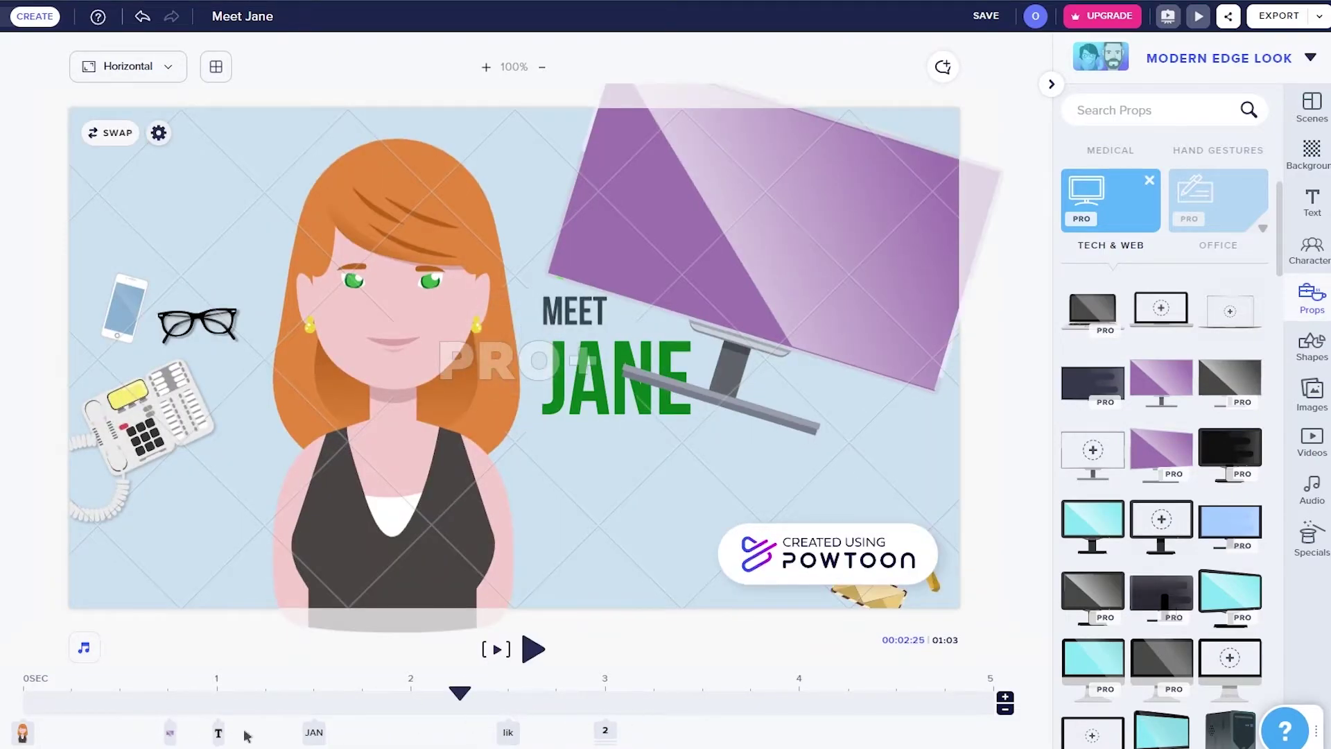
{"action": "left_click", "coordinate": [314, 733]}
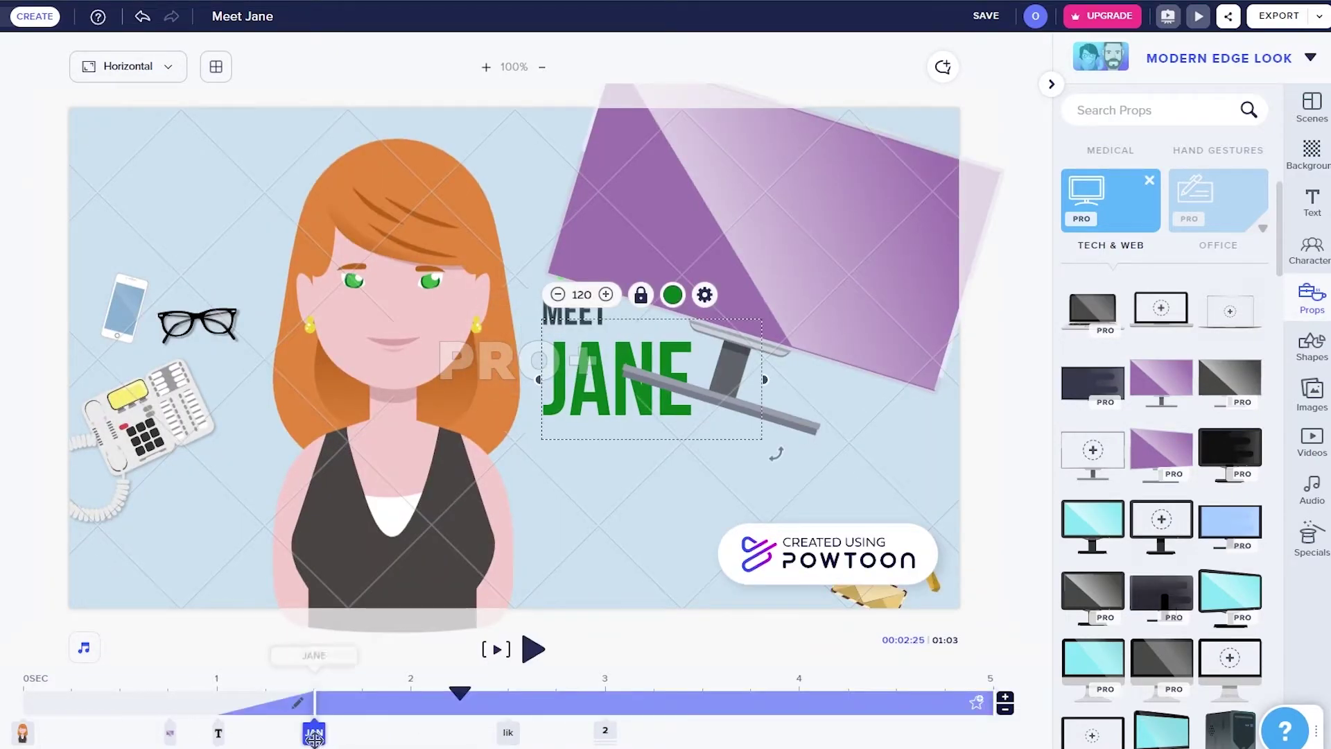
{"action": "left_click_drag", "start_coordinate": [459, 694], "coordinate": [828, 690]}
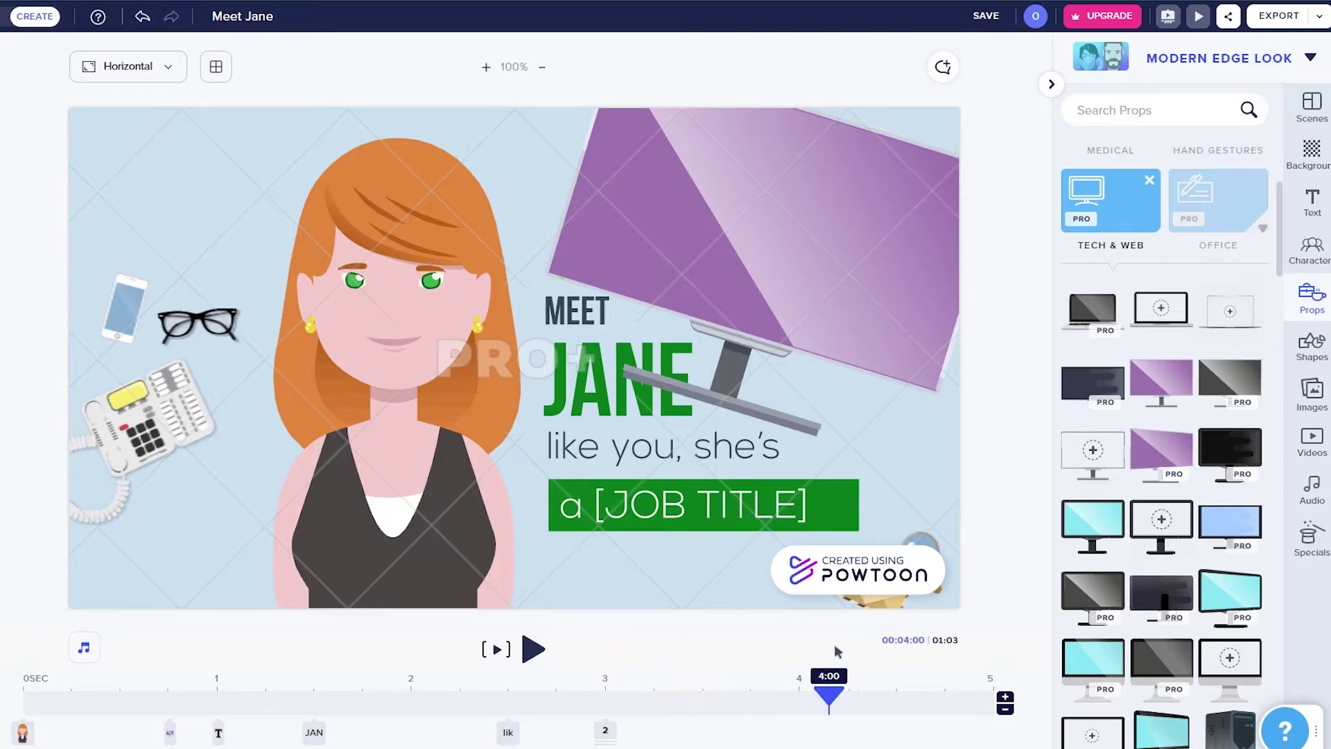
{"action": "left_click", "coordinate": [314, 733]}
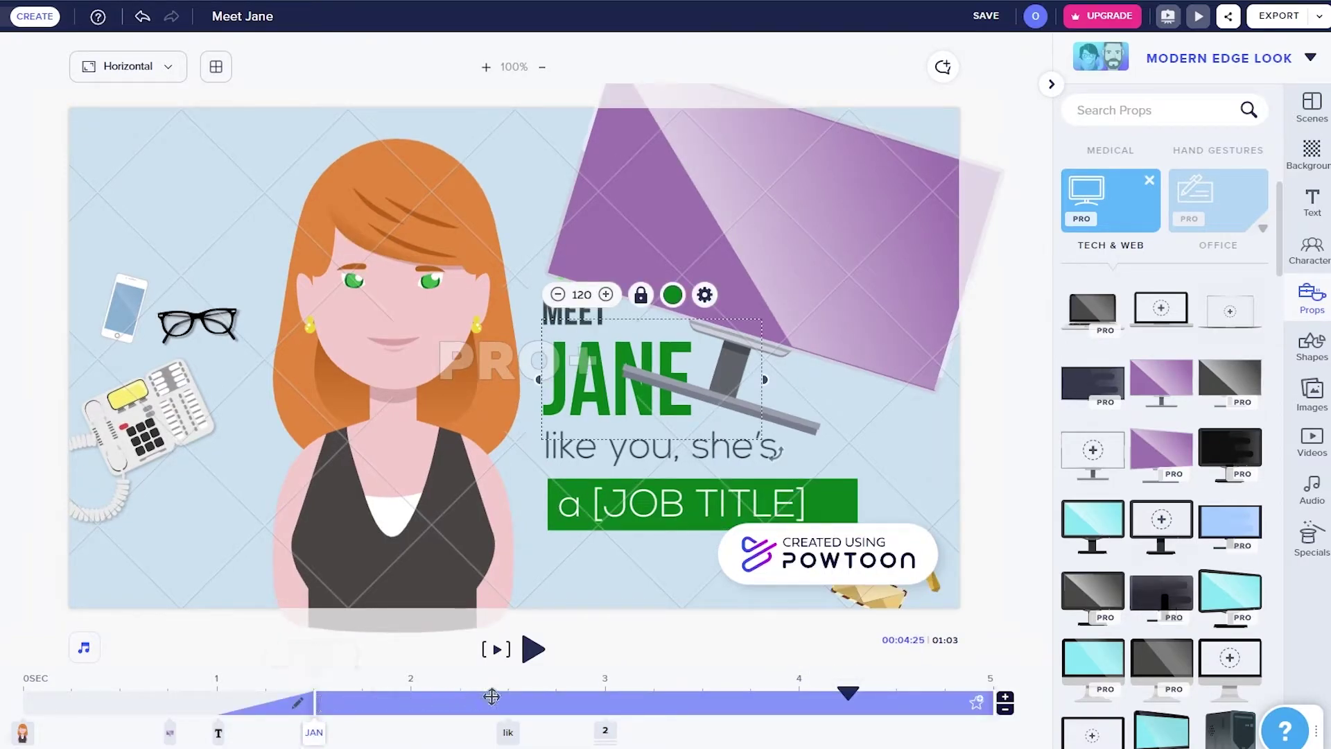
{"action": "left_click_drag", "start_coordinate": [707, 704], "coordinate": [668, 706]}
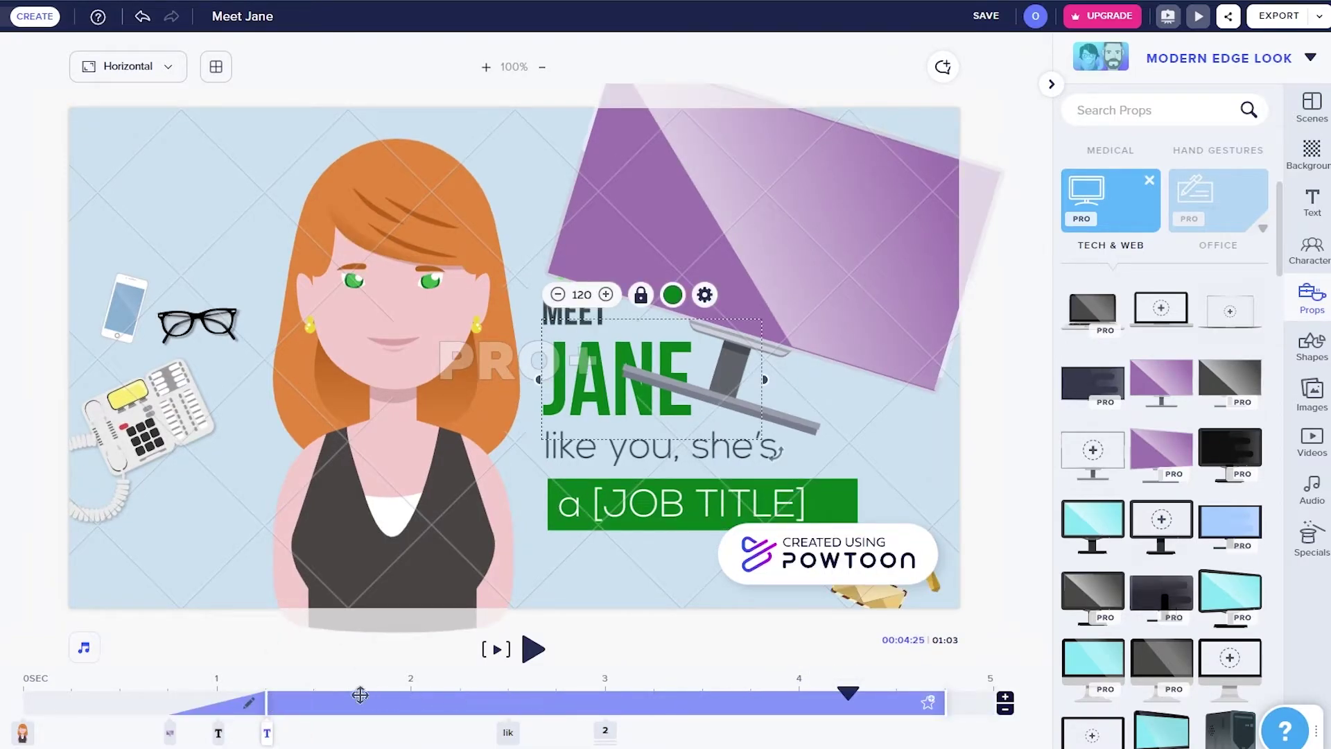
{"action": "left_click_drag", "start_coordinate": [158, 697], "coordinate": [420, 690]}
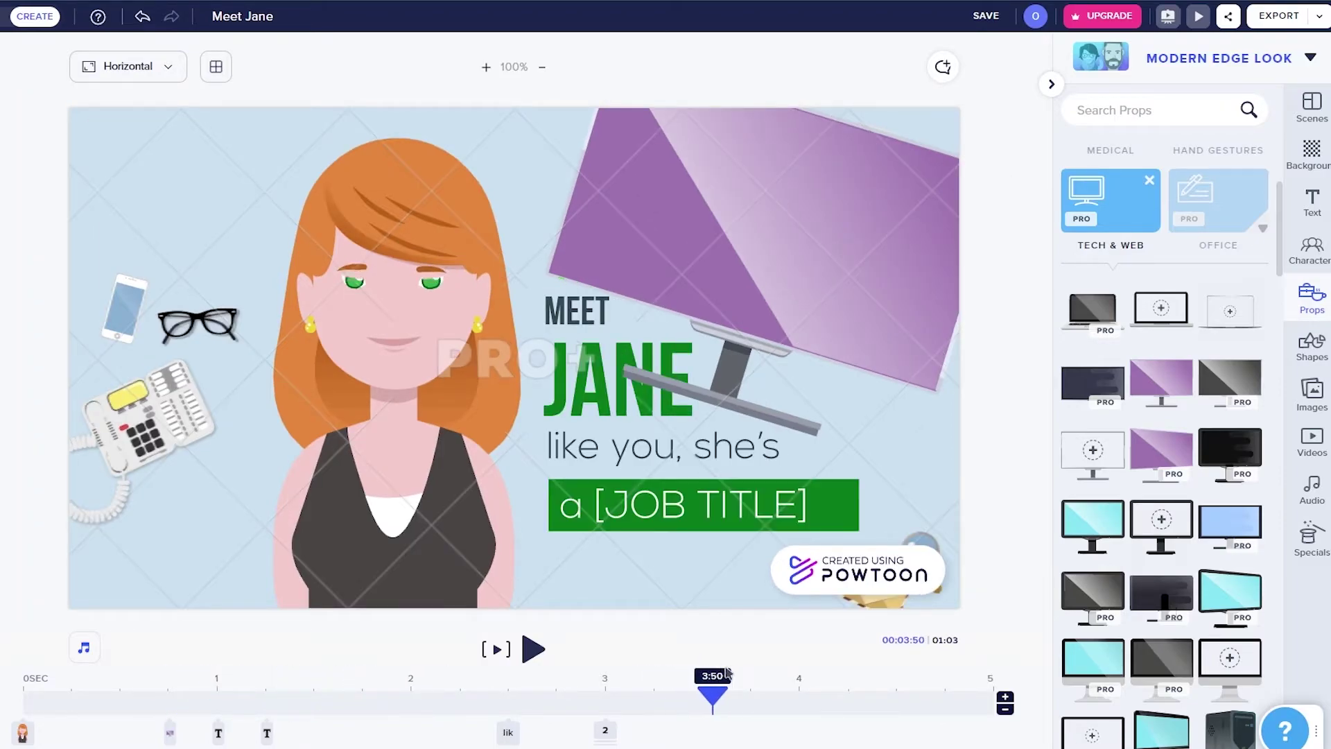
Pull the JANE title's timing further left and move the monitor prop's entrance to about 0.5 s.
{"action": "left_click", "coordinate": [216, 737]}
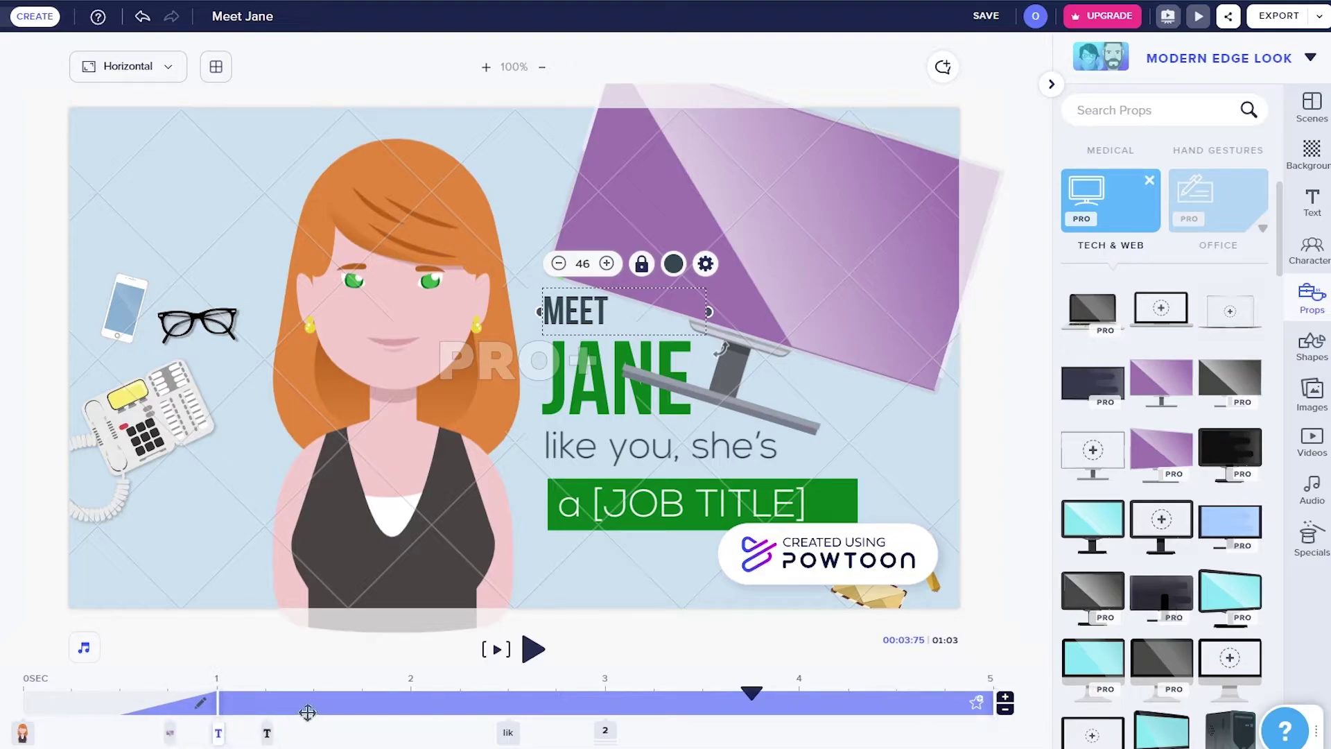
{"action": "left_click", "coordinate": [267, 733]}
{"action": "mouse_move", "coordinate": [267, 733]}
{"action": "left_mouse_down"}
{"action": "mouse_move", "coordinate": [326, 733]}
{"action": "mouse_move", "coordinate": [119, 735]}
{"action": "left_mouse_up"}
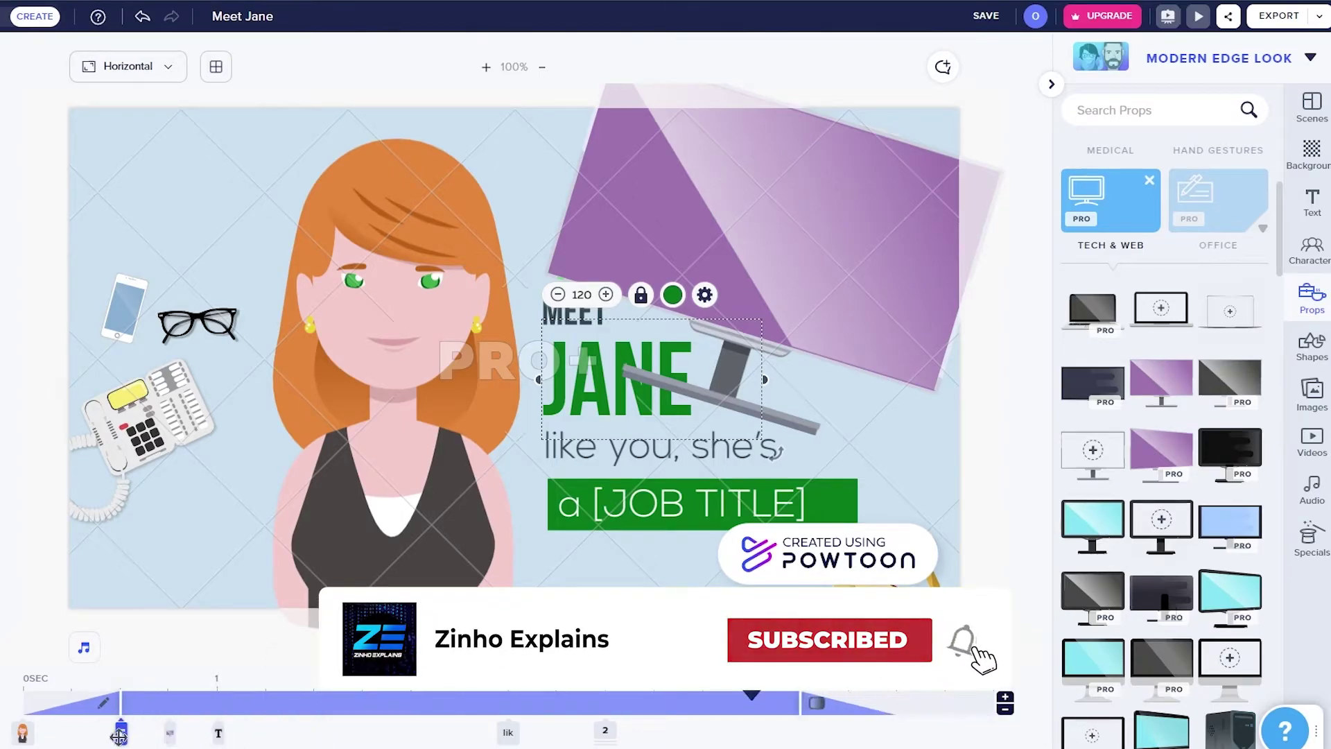
{"action": "left_click", "coordinate": [170, 733]}
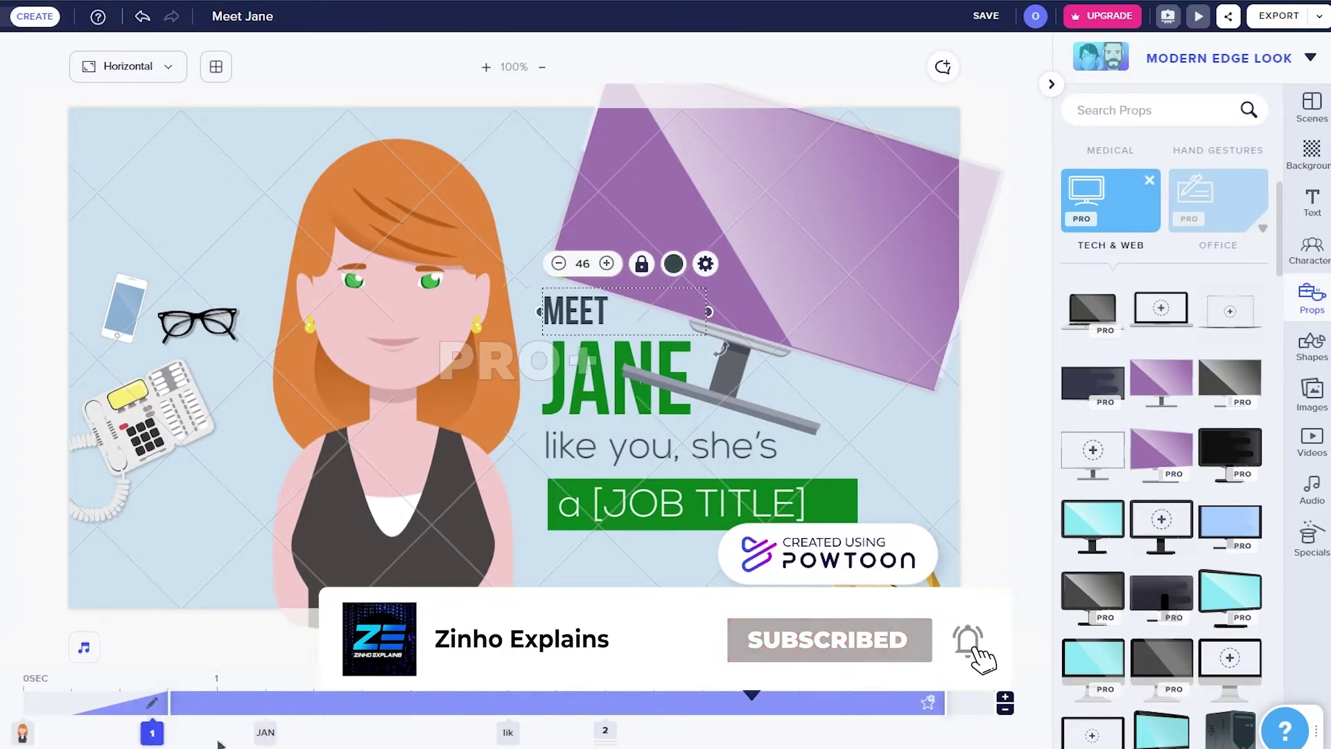
{"action": "left_click", "coordinate": [265, 732]}
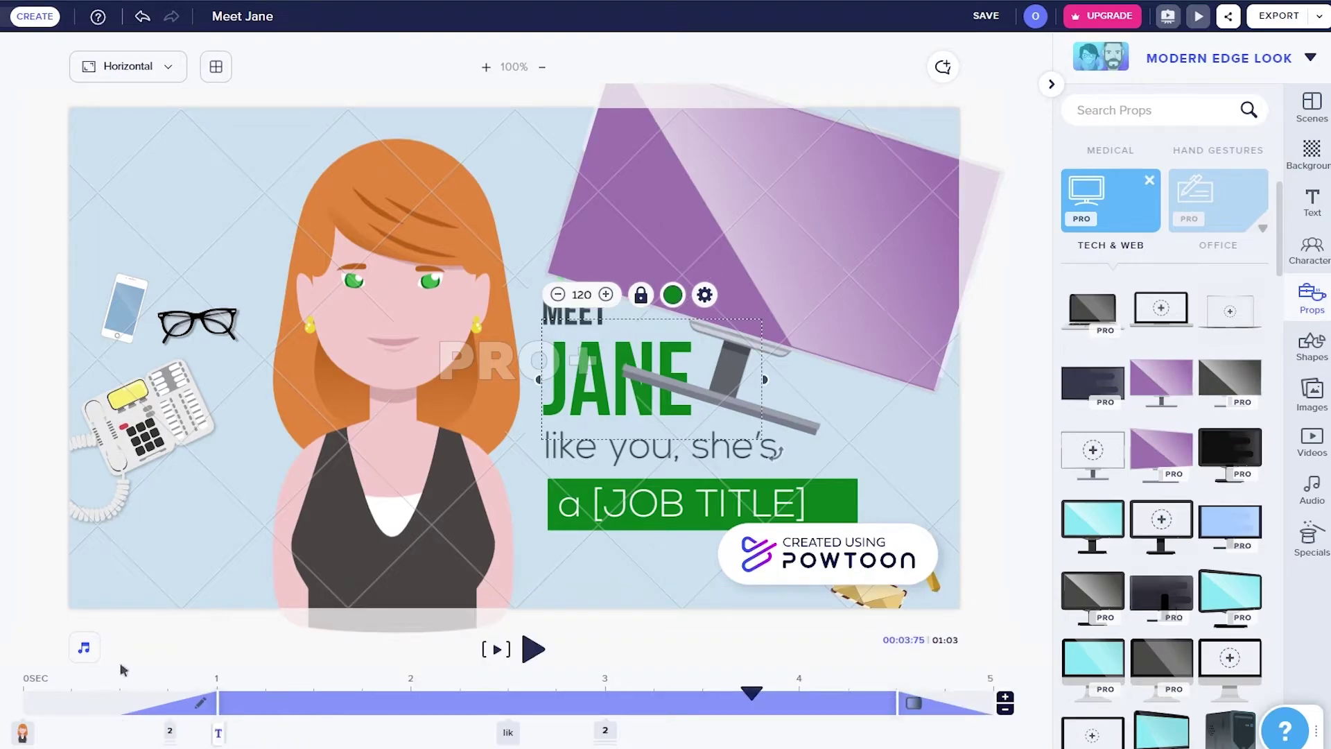
{"action": "left_click", "coordinate": [170, 733]}
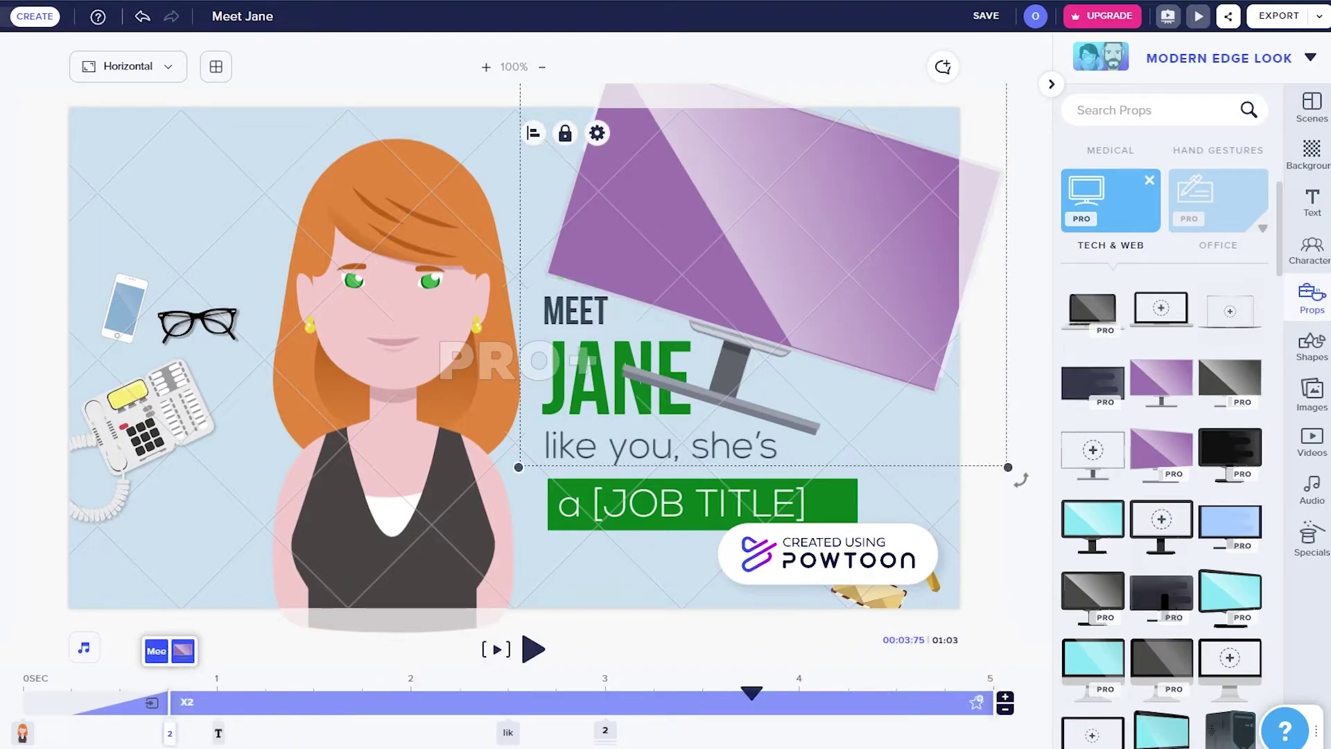
{"action": "left_click", "coordinate": [183, 653]}
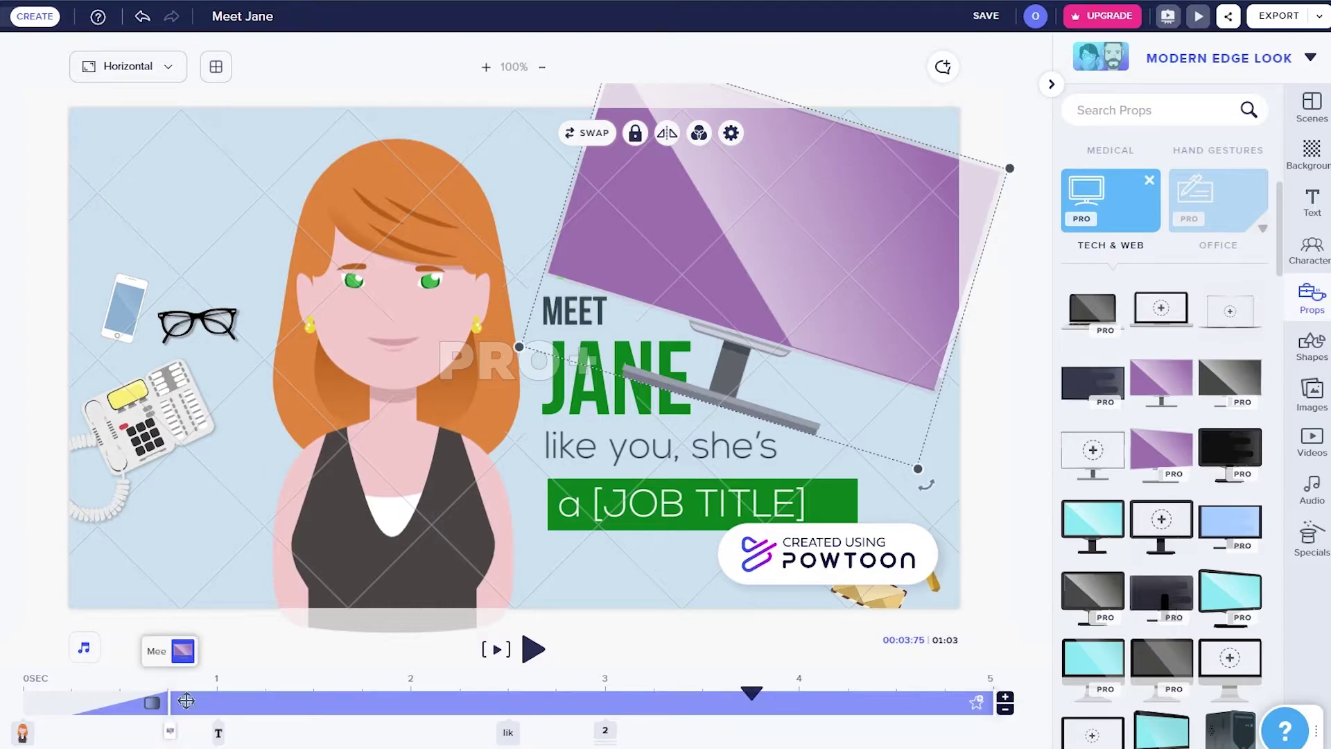
{"action": "left_click_drag", "start_coordinate": [170, 733], "coordinate": [115, 736]}
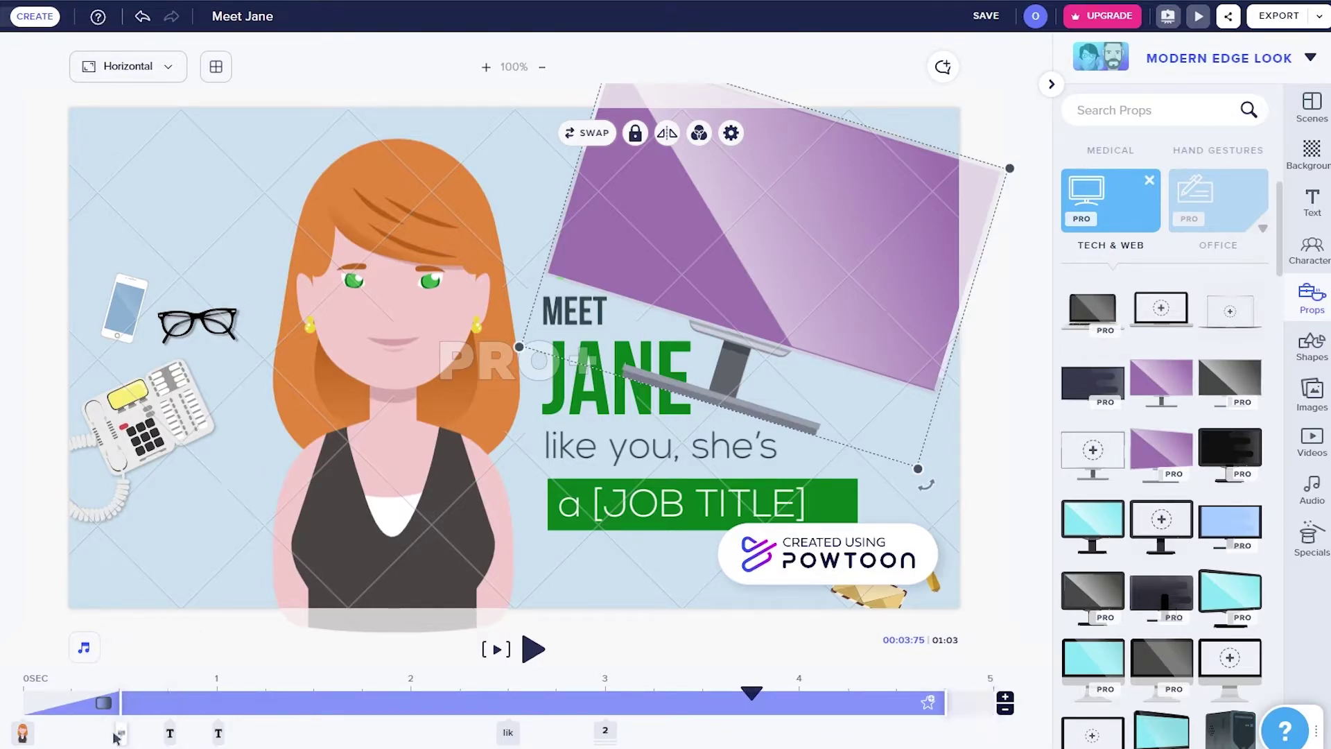
{"action": "left_click", "coordinate": [435, 692]}
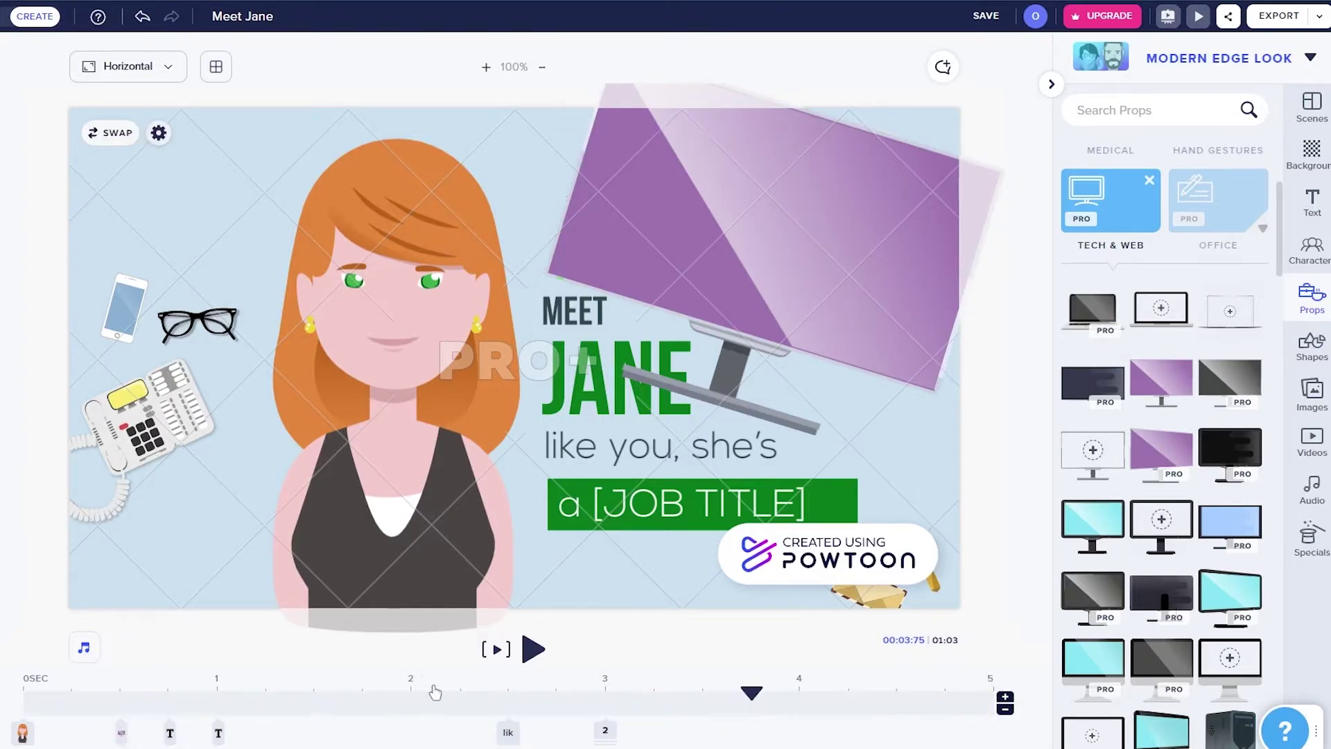
Play into scene 2 and preview 'And like you, JANE struggles with [PROBLEM]' from the 'And like you,' text.
{"action": "left_click", "coordinate": [528, 650]}
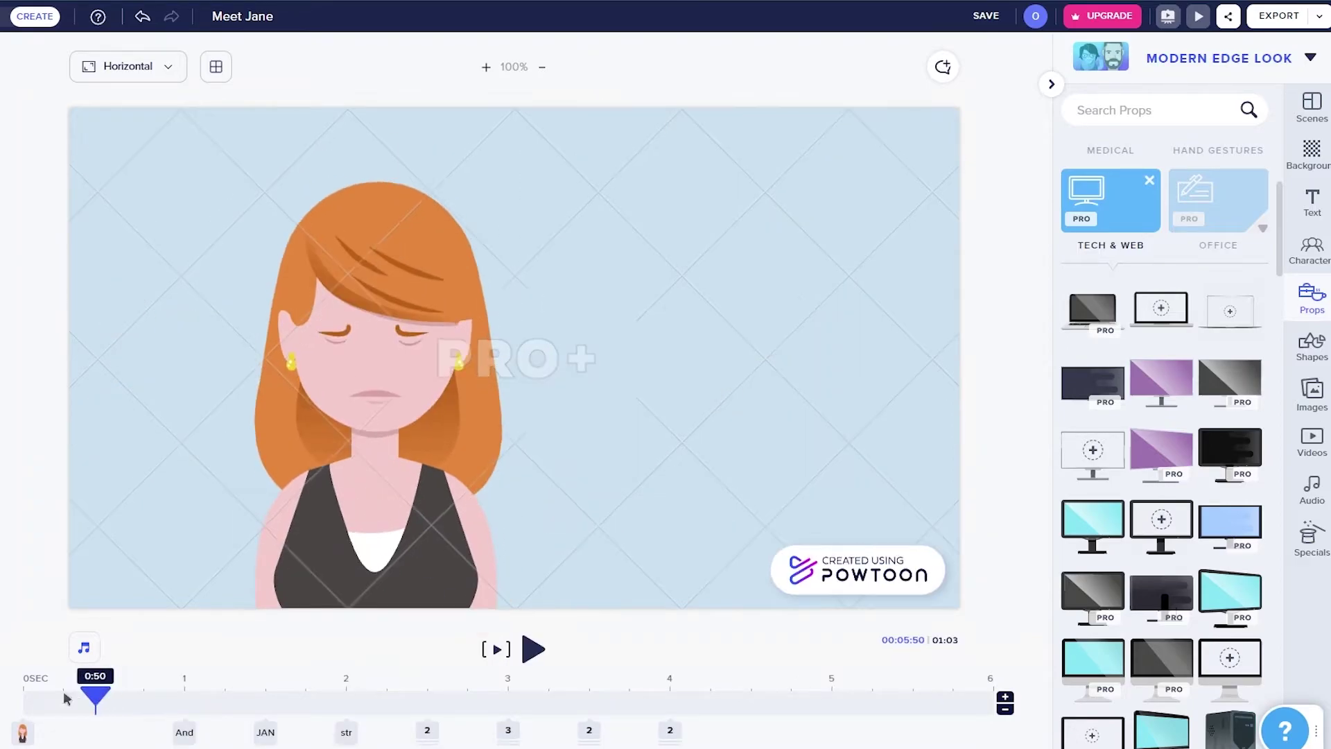
{"action": "left_click_drag", "start_coordinate": [67, 699], "coordinate": [104, 701]}
{"action": "left_click", "coordinate": [184, 732]}
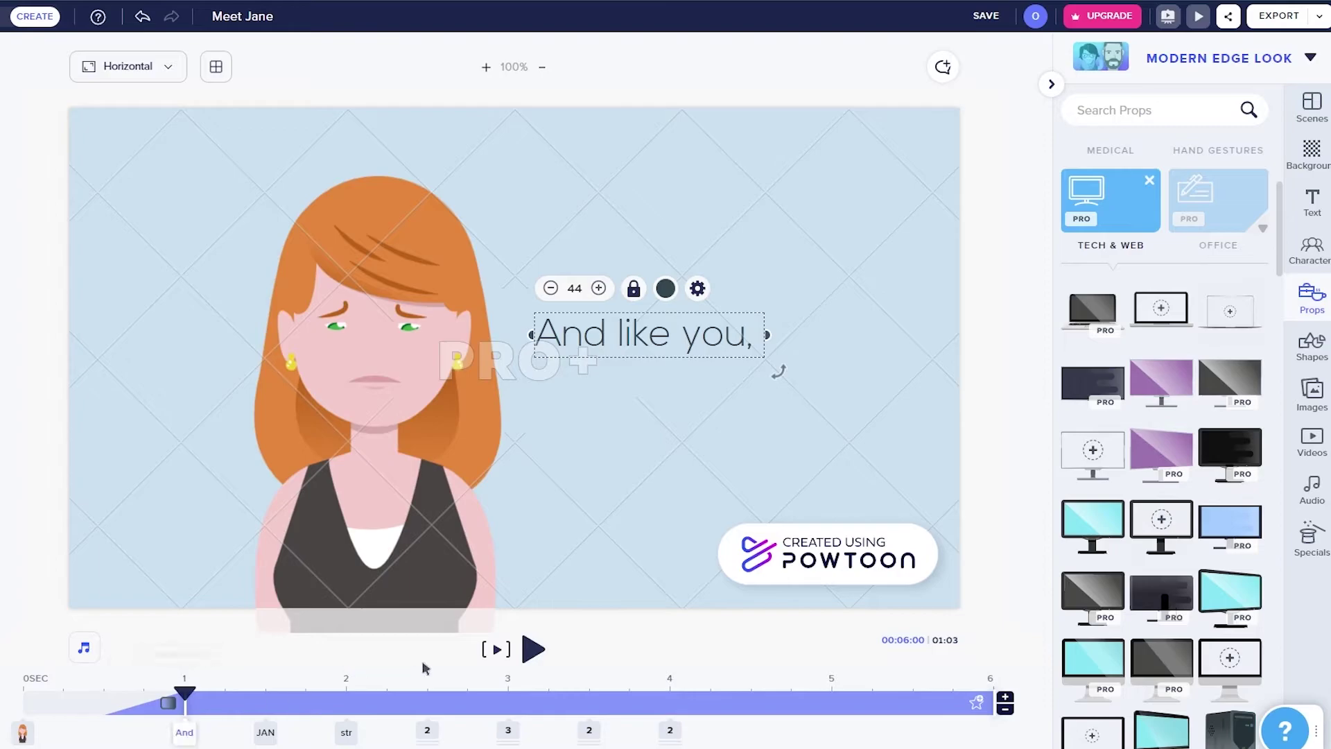
{"action": "left_click", "coordinate": [531, 648]}
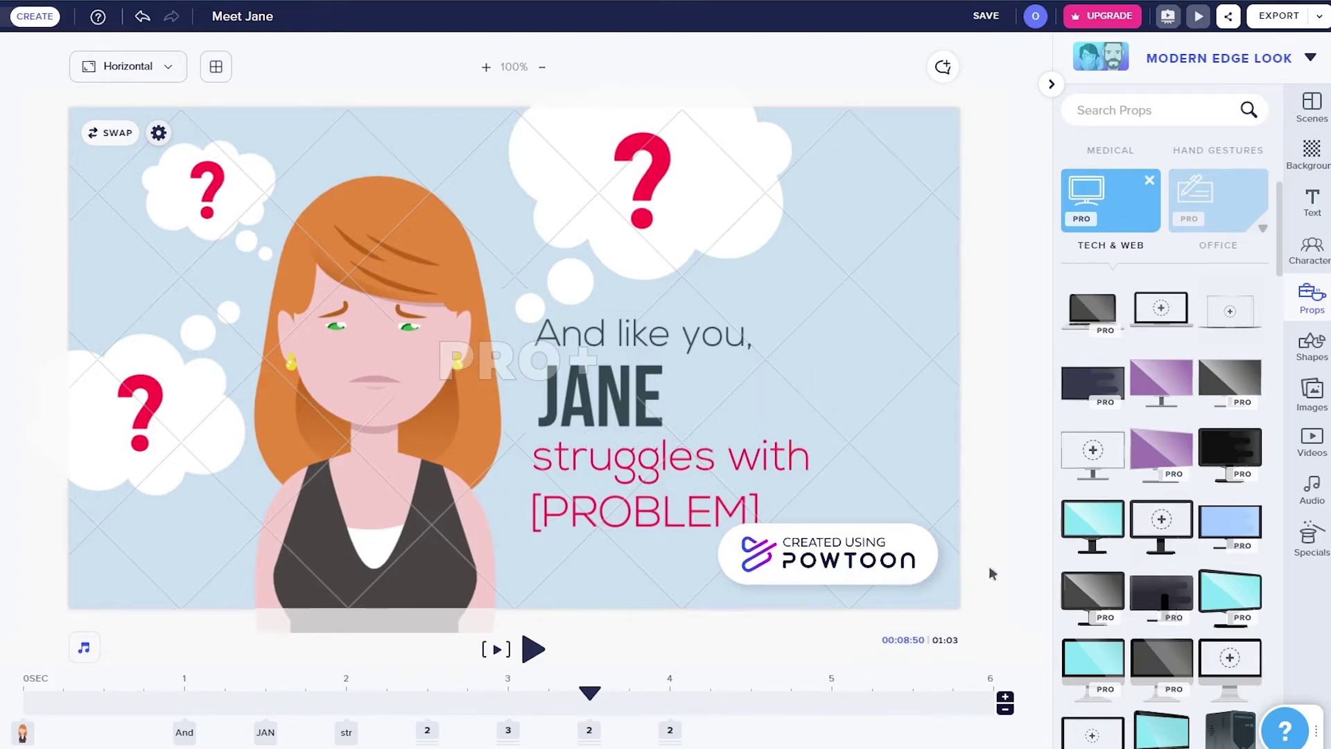
{"action": "scroll", "coordinate": [1118, 496], "scroll_direction": "down", "scroll_amount": 5}
{"action": "scroll", "coordinate": [1122, 494], "scroll_direction": "down", "scroll_amount": 5}
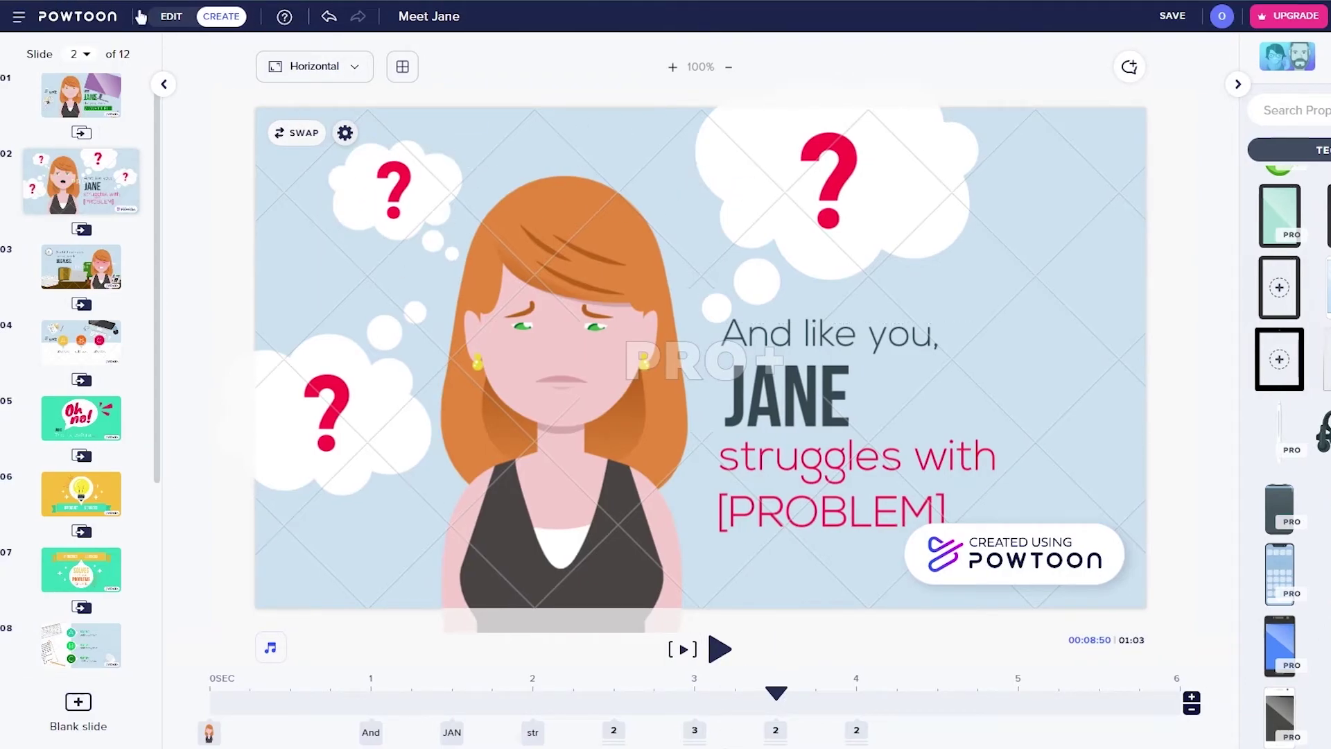
Leave the presentation for a blank slide and open Work Life Icons - Free after browsing Rhapsody, Boho and The Office packs.
{"action": "left_click", "coordinate": [20, 17]}
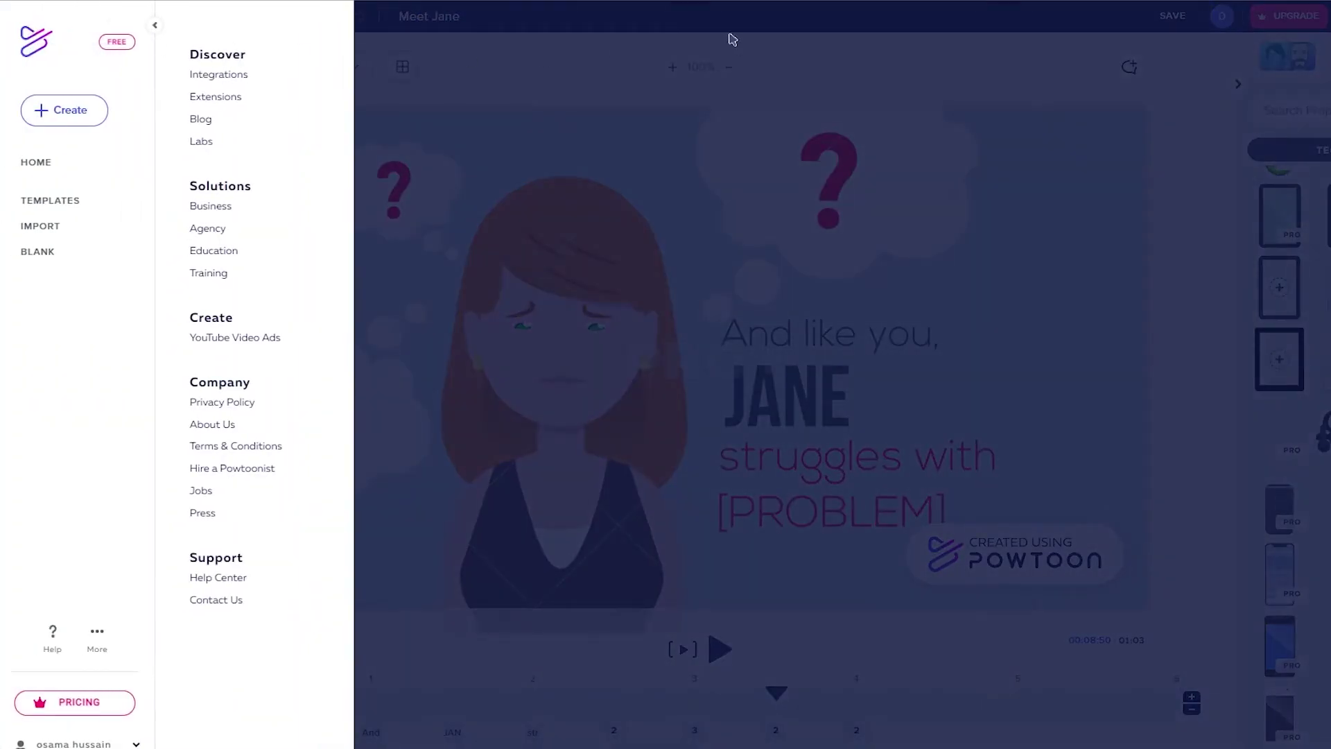
{"action": "left_click", "coordinate": [853, 74]}
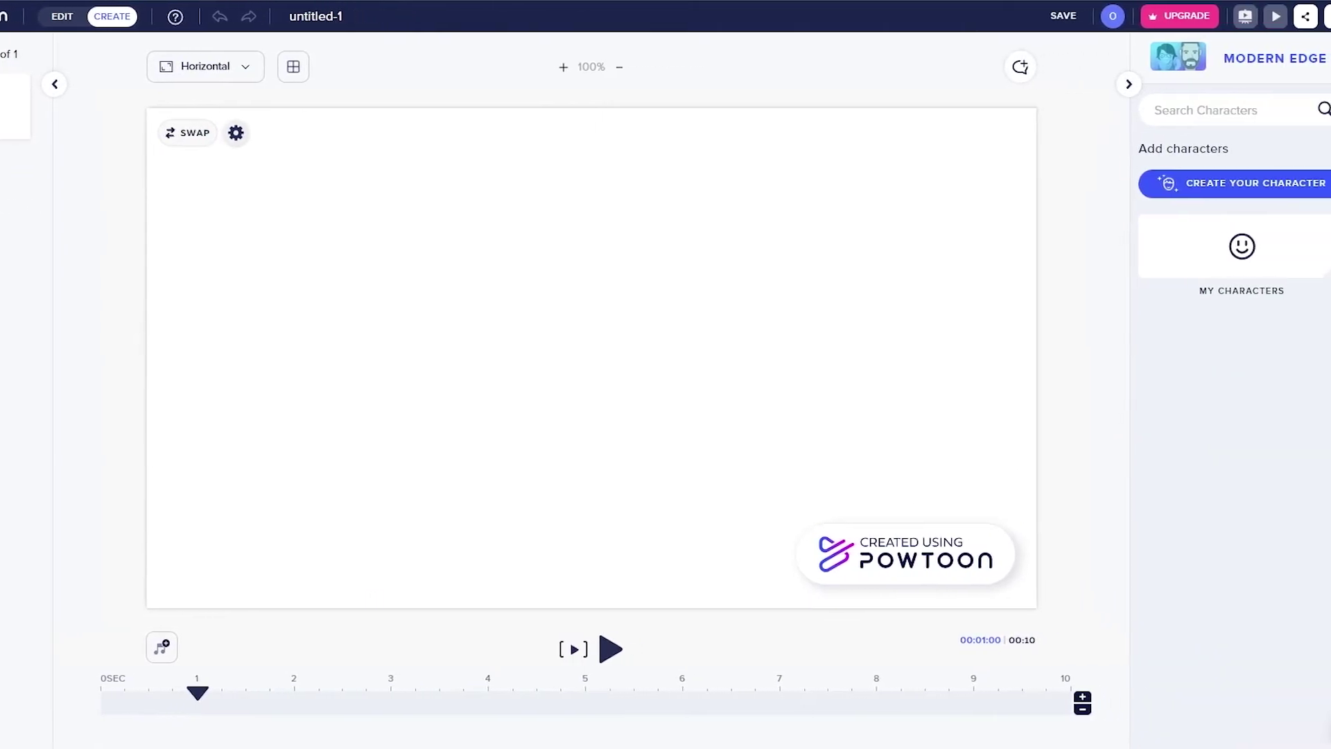
{"action": "scroll", "coordinate": [1191, 517], "scroll_direction": "down", "scroll_amount": 1}
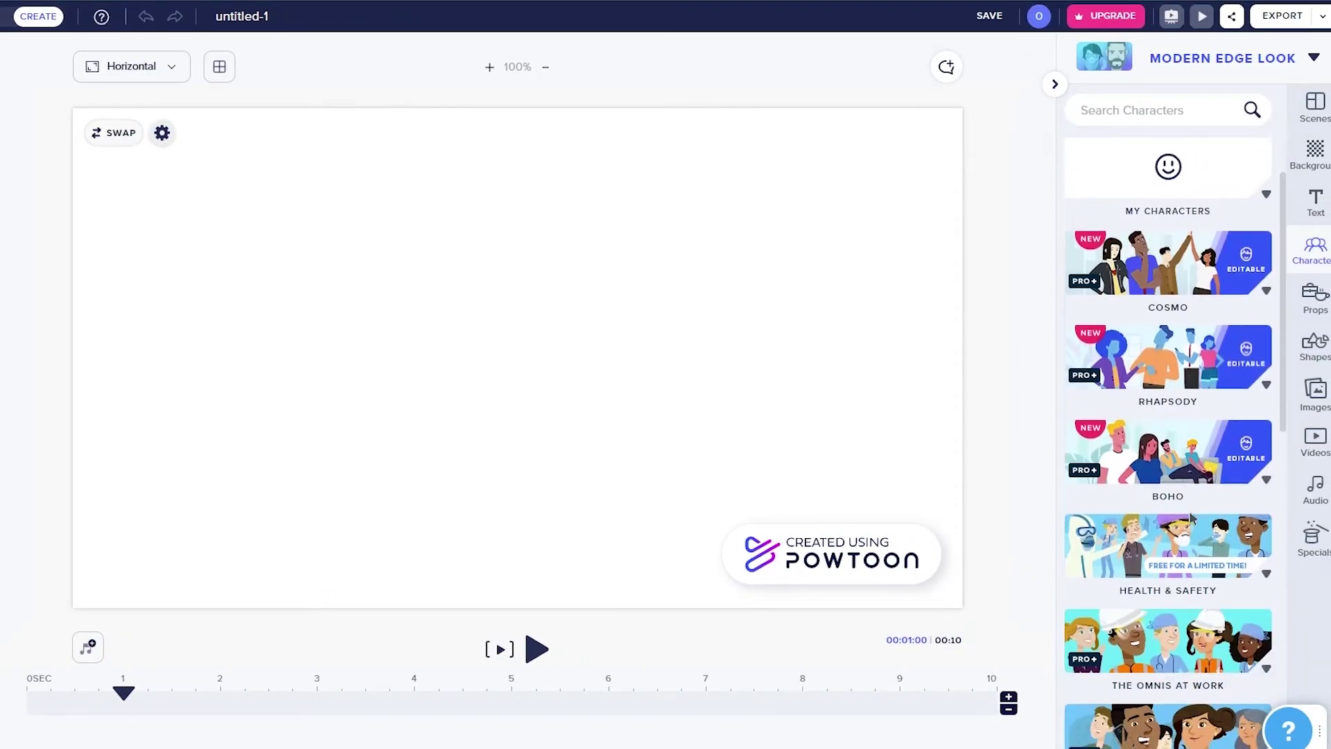
{"action": "left_click", "coordinate": [1183, 371]}
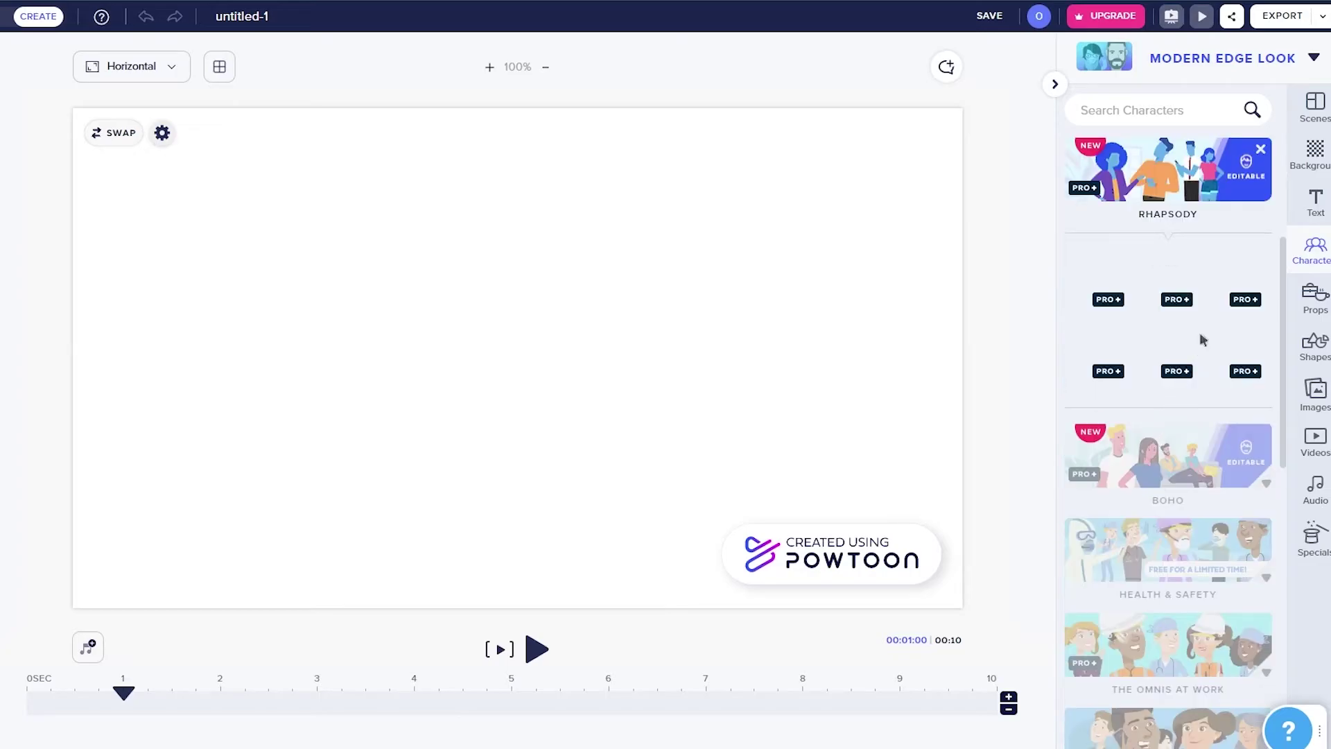
{"action": "left_click", "coordinate": [1190, 485]}
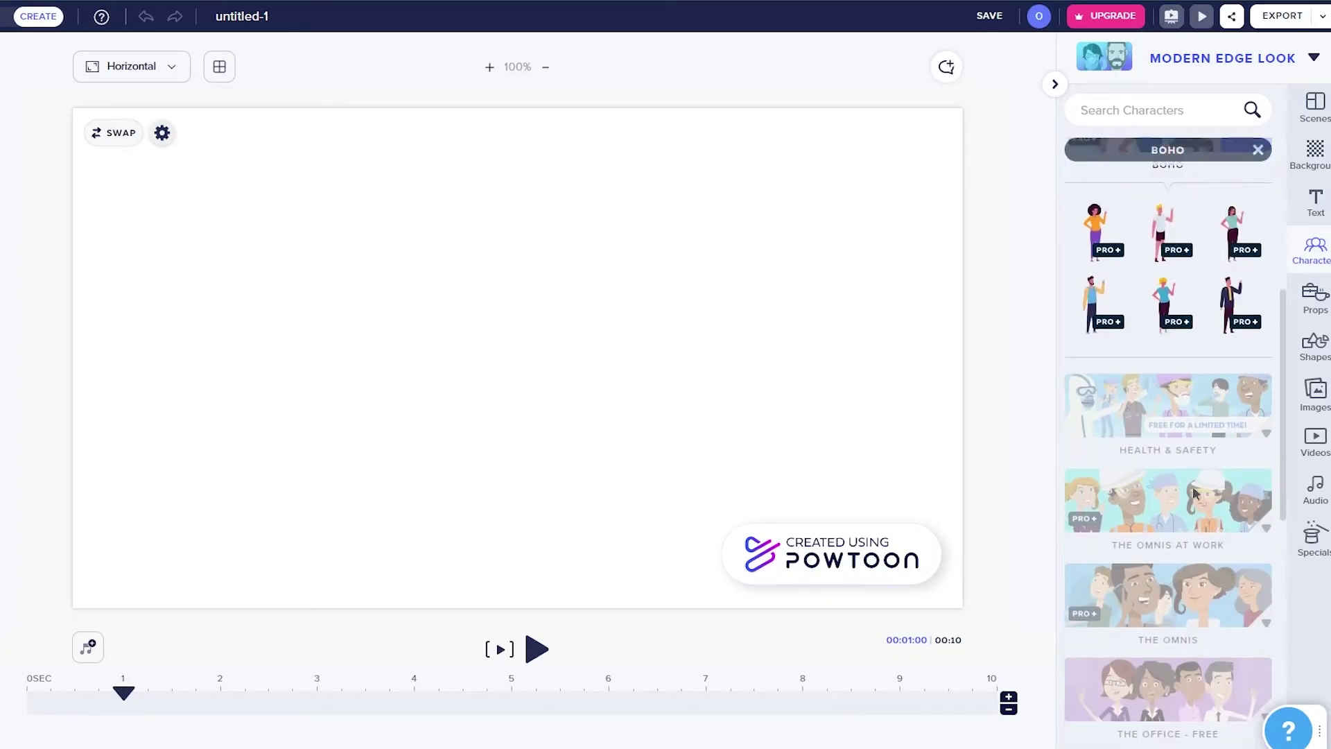
{"action": "scroll", "coordinate": [1179, 477], "scroll_direction": "down", "scroll_amount": 2}
{"action": "scroll", "coordinate": [1170, 485], "scroll_direction": "down", "scroll_amount": 2}
{"action": "left_click", "coordinate": [1167, 364]}
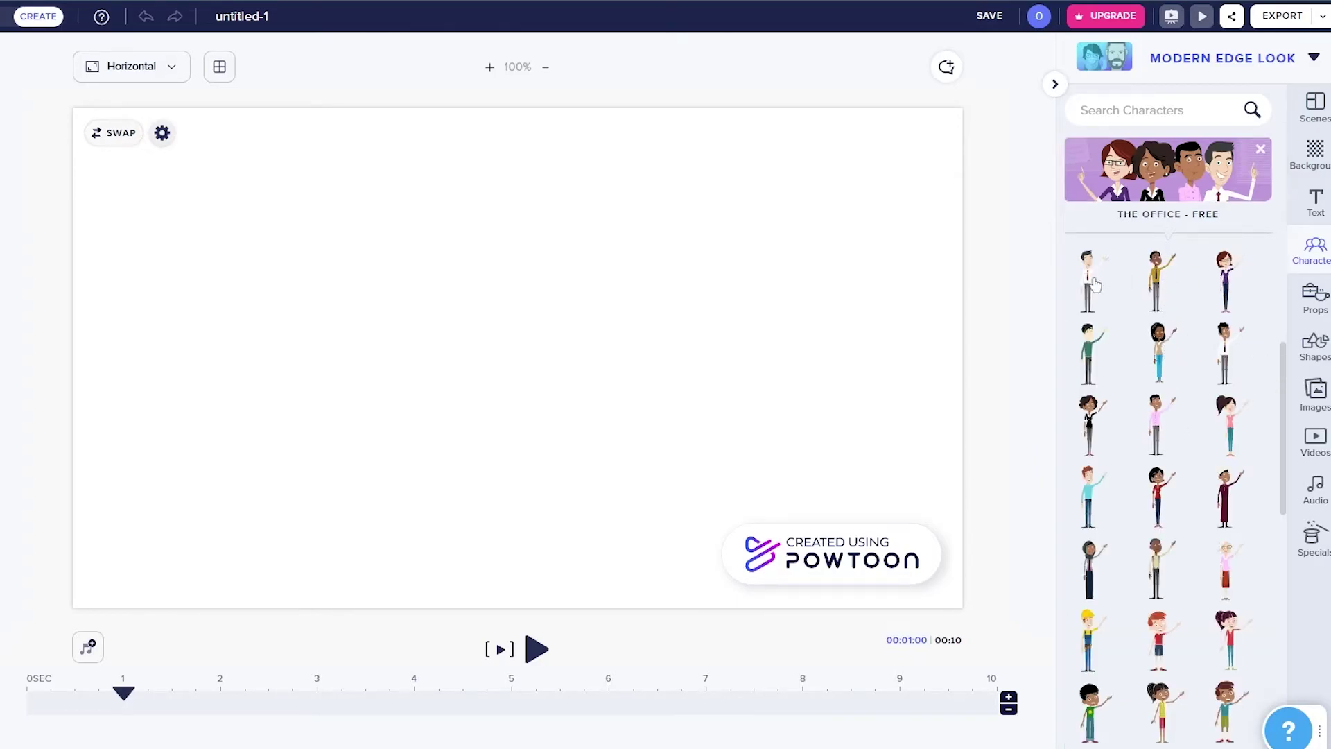
{"action": "scroll", "coordinate": [1140, 489], "scroll_direction": "down", "scroll_amount": 10}
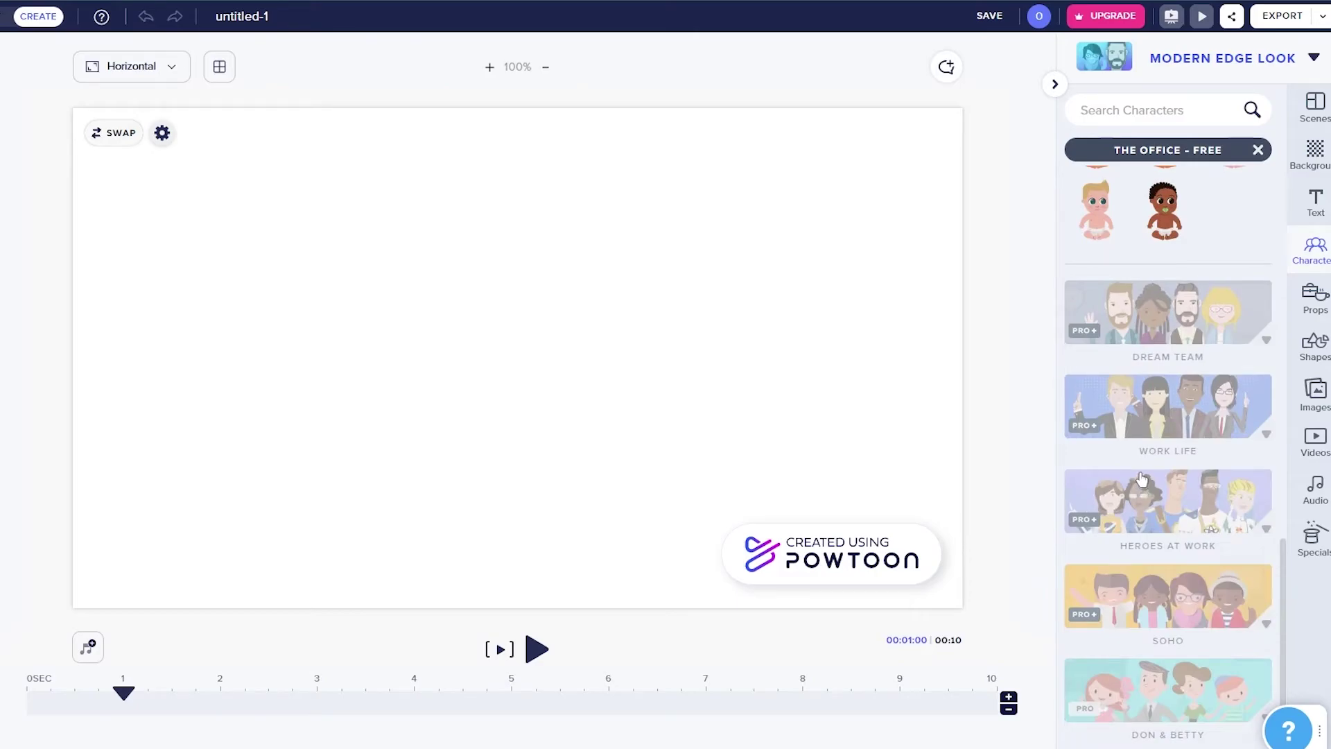
{"action": "scroll", "coordinate": [1142, 479], "scroll_direction": "down", "scroll_amount": 3}
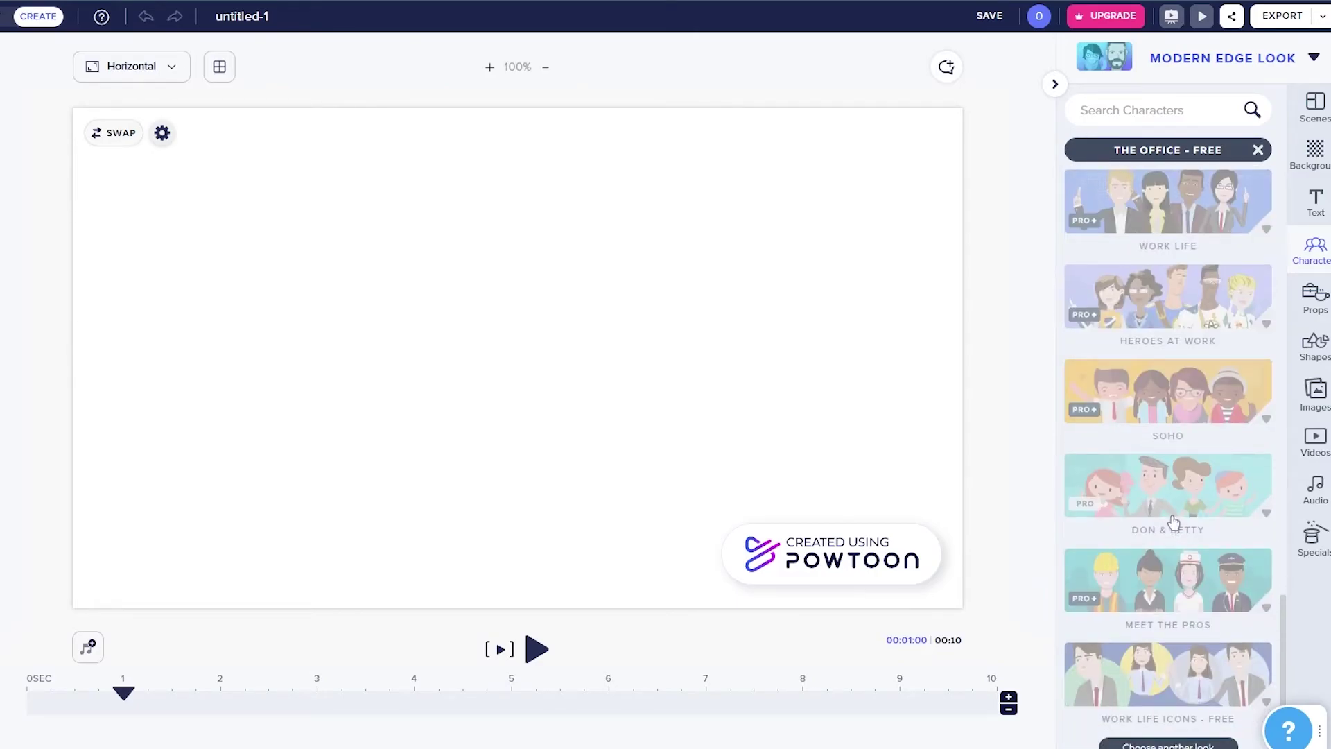
{"action": "left_click", "coordinate": [1195, 685]}
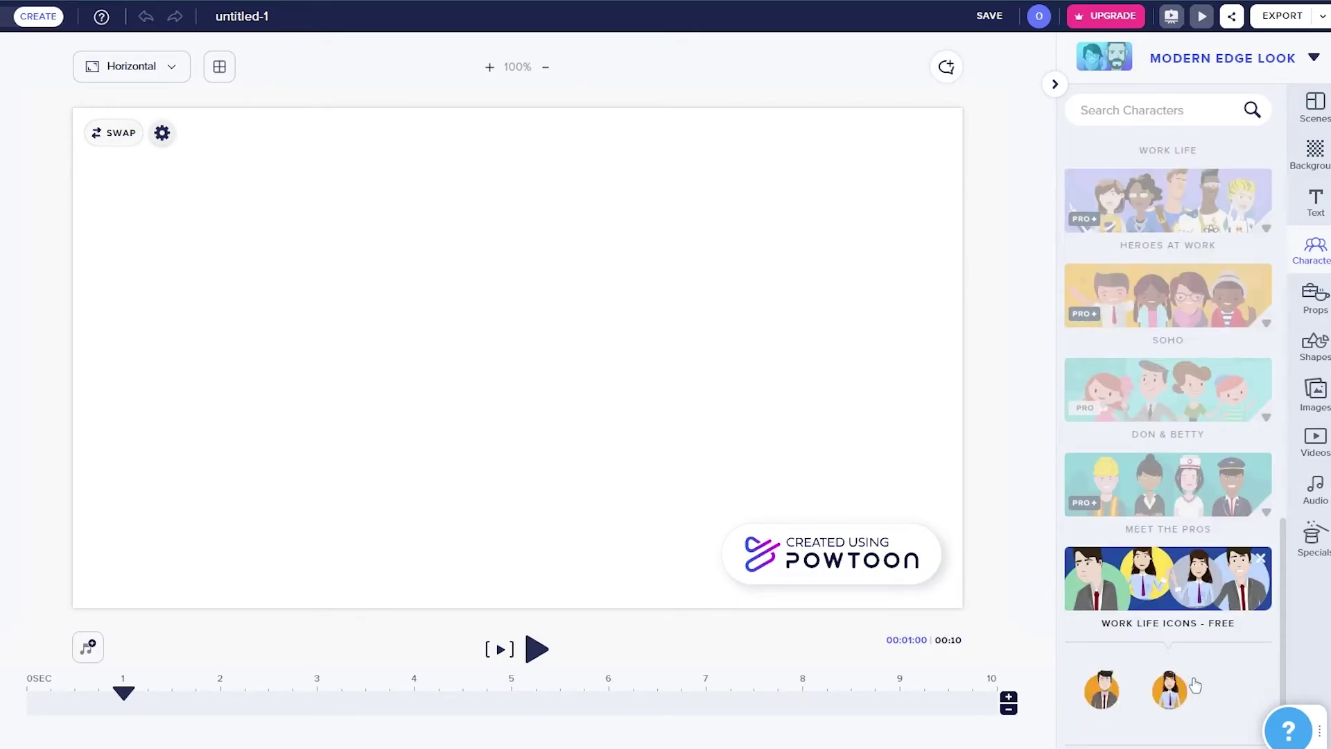
Add the waving Work Life businessman, then move him right and enlarge him.
{"action": "left_click", "coordinate": [1112, 682]}
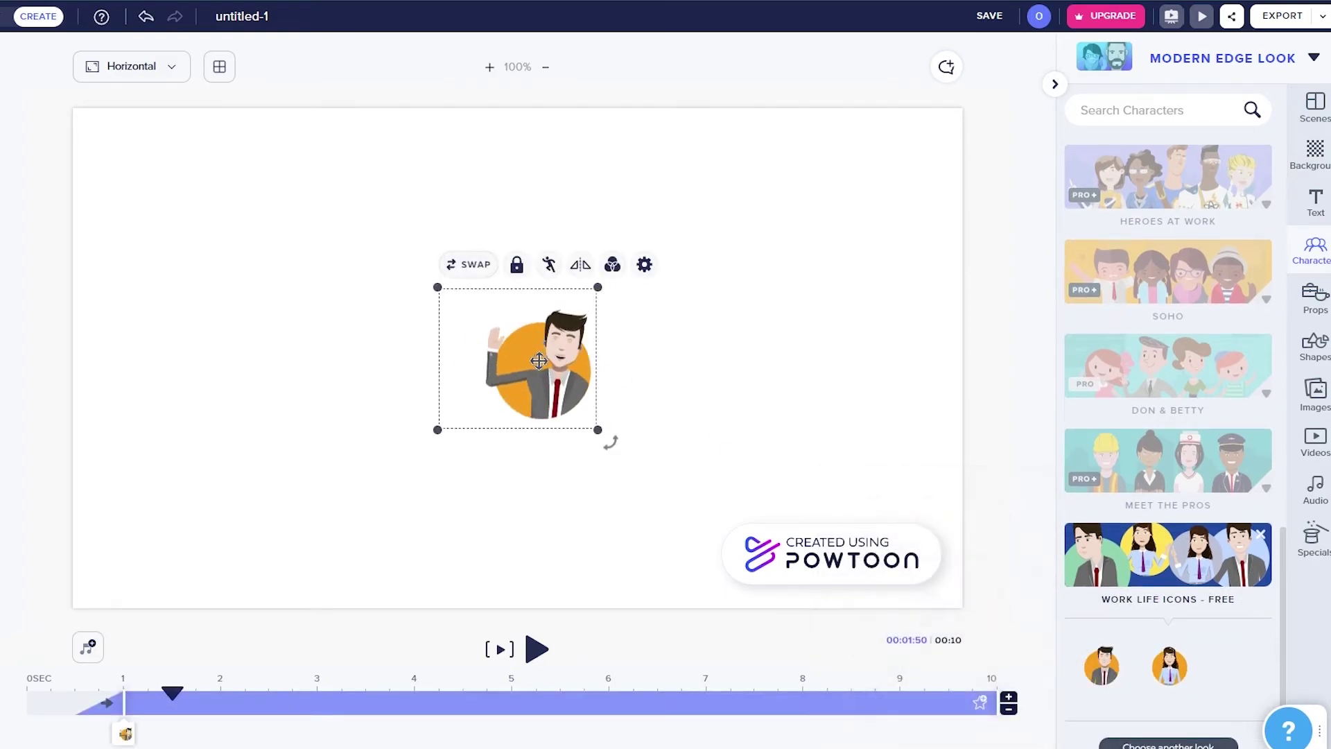
{"action": "left_click_drag", "start_coordinate": [541, 366], "coordinate": [621, 366]}
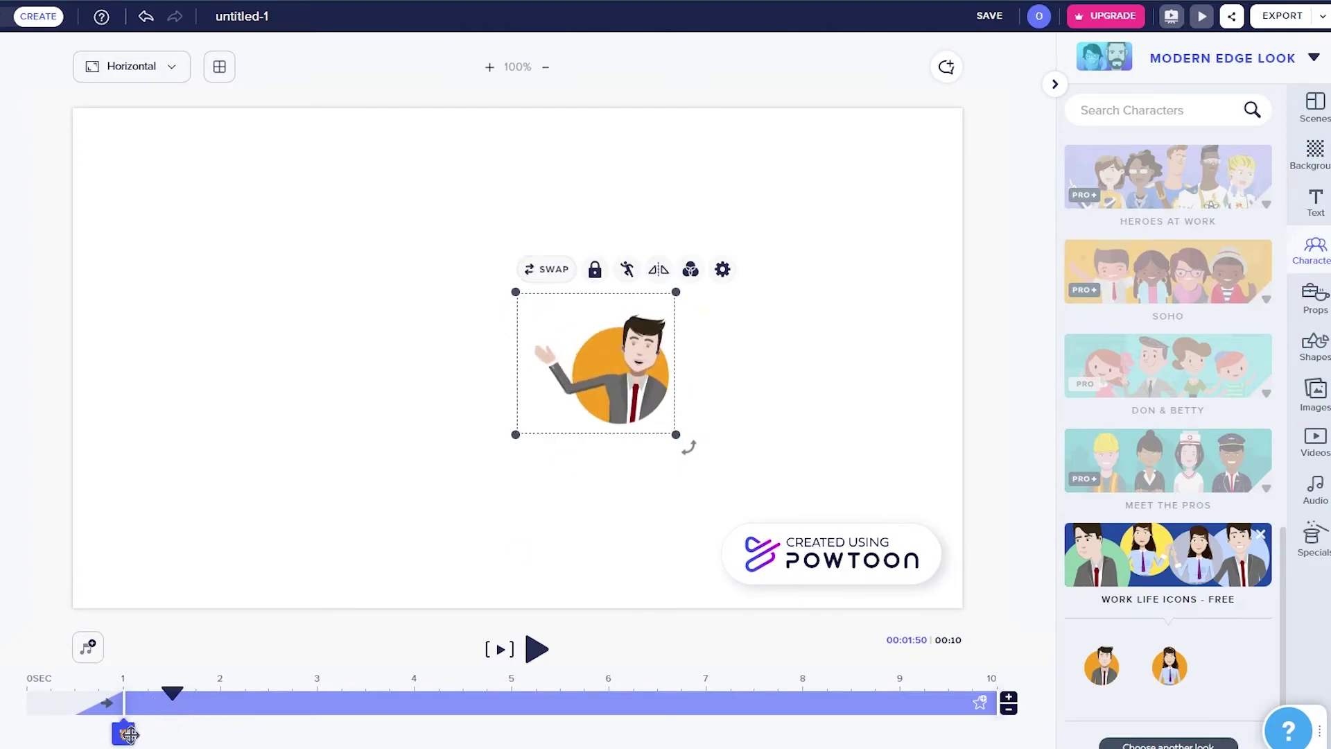
{"action": "left_click_drag", "start_coordinate": [676, 434], "coordinate": [901, 632]}
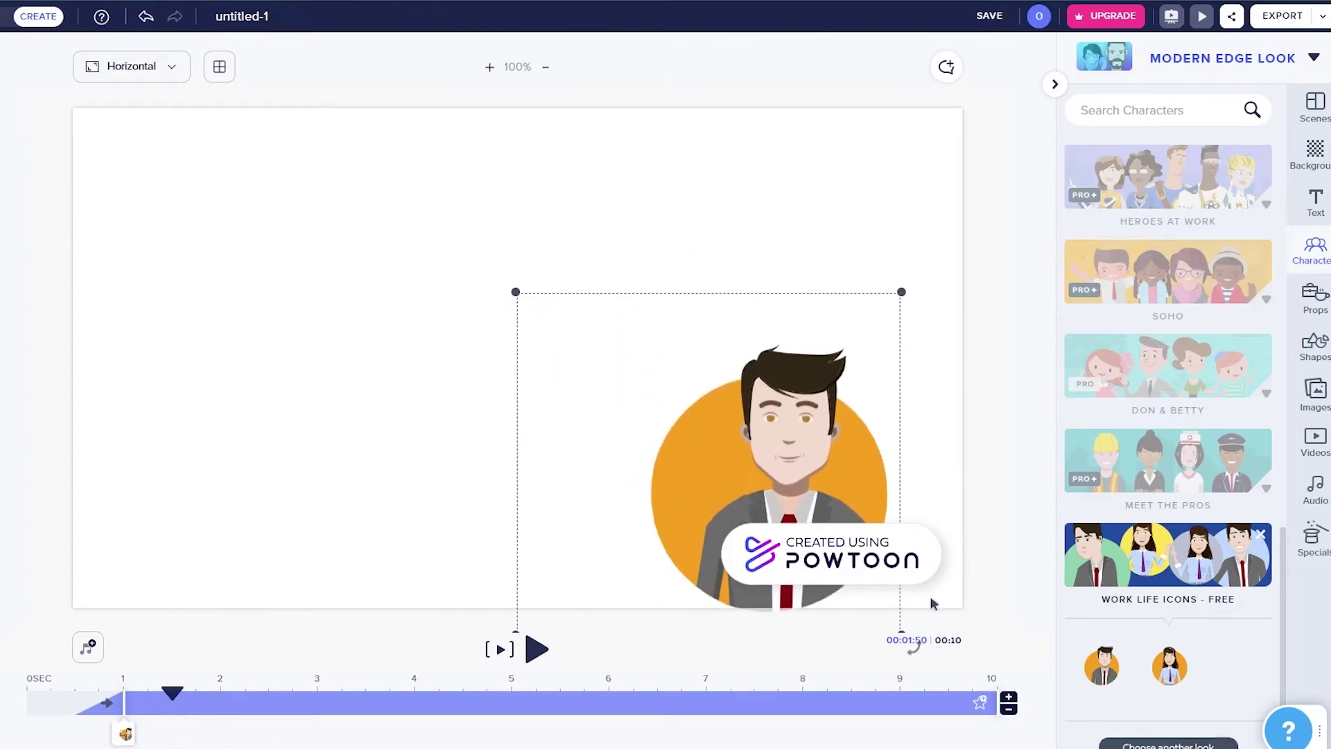
{"action": "left_click_drag", "start_coordinate": [749, 424], "coordinate": [809, 274]}
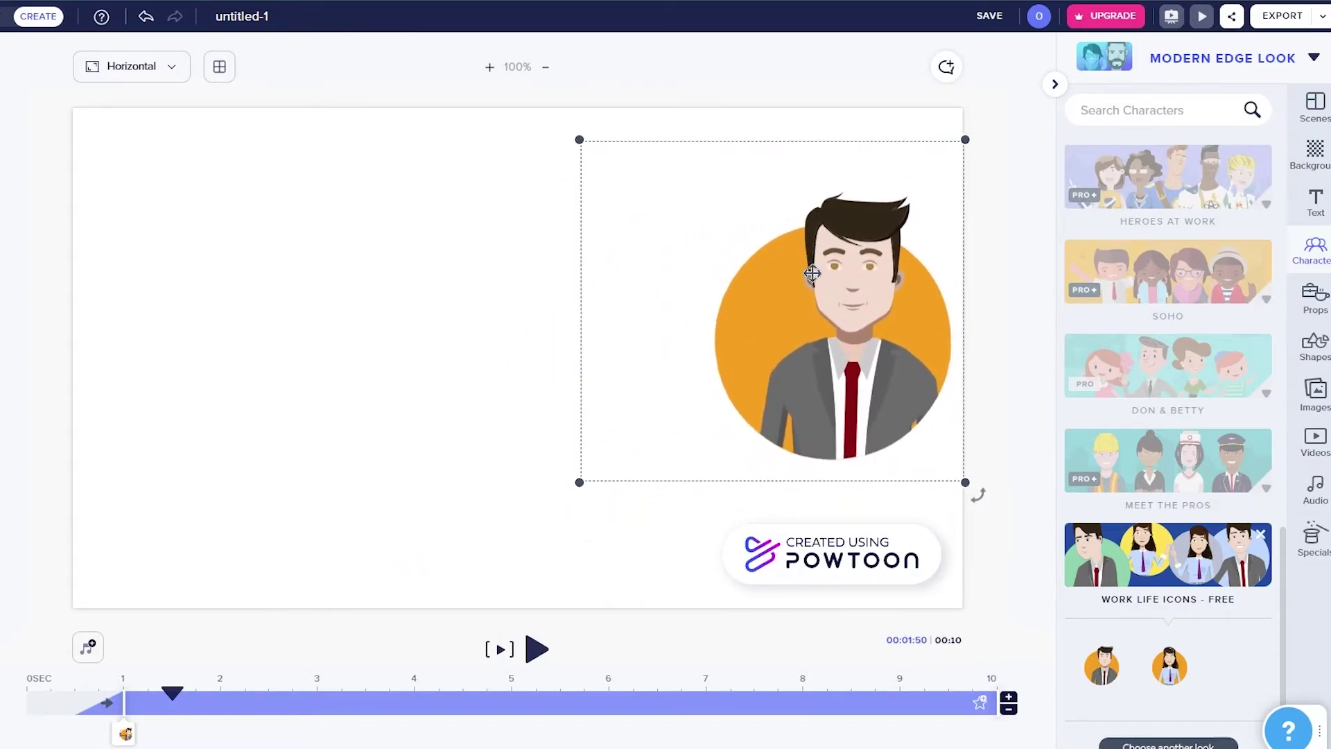
{"action": "left_click", "coordinate": [1315, 203]}
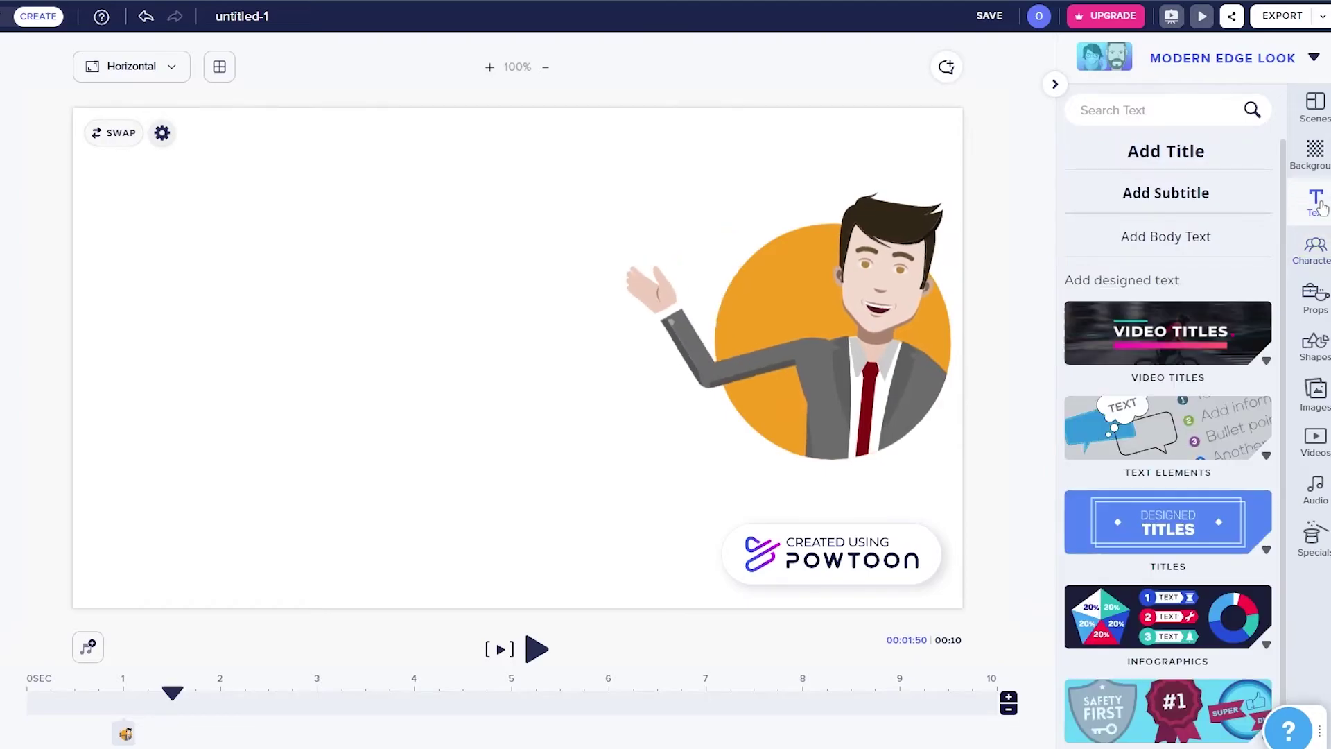
Add the red circle outline from Shapes > Design Elements and enlarge it over the businessman.
{"action": "left_click", "coordinate": [1317, 304]}
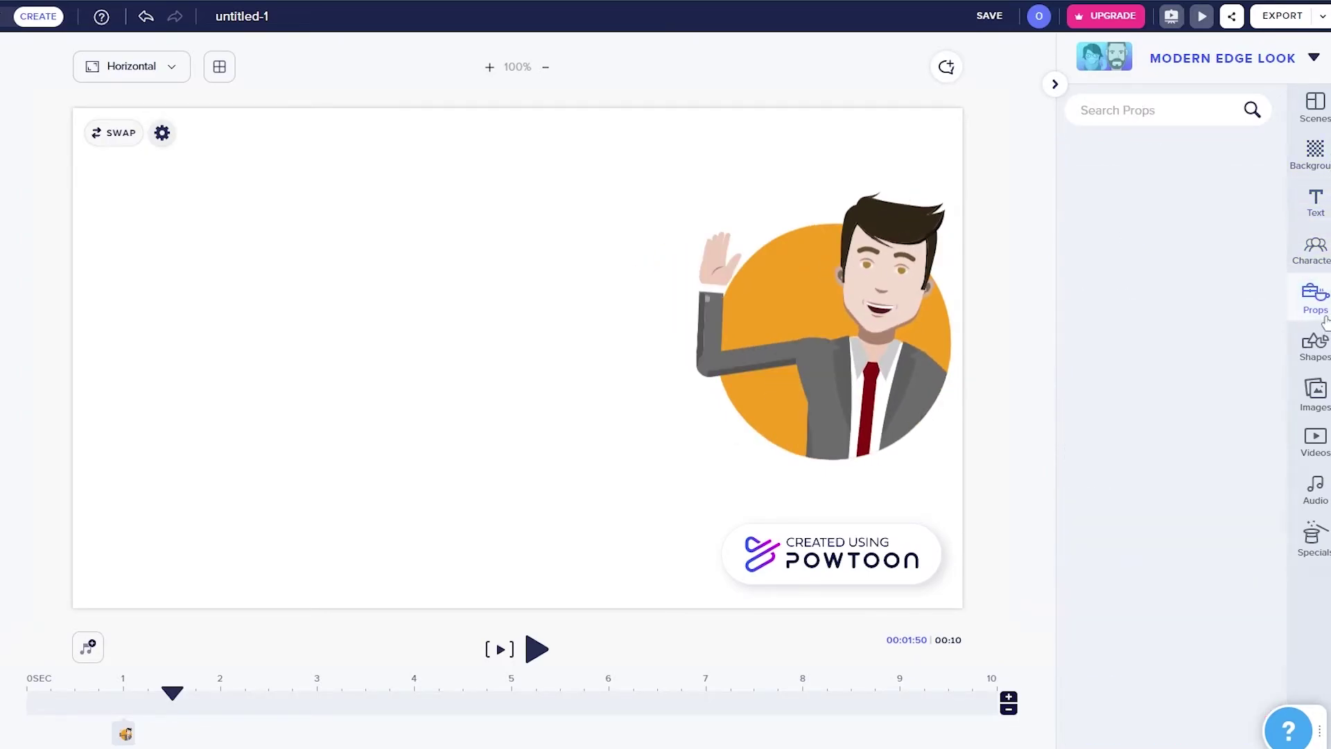
{"action": "left_click", "coordinate": [1320, 351]}
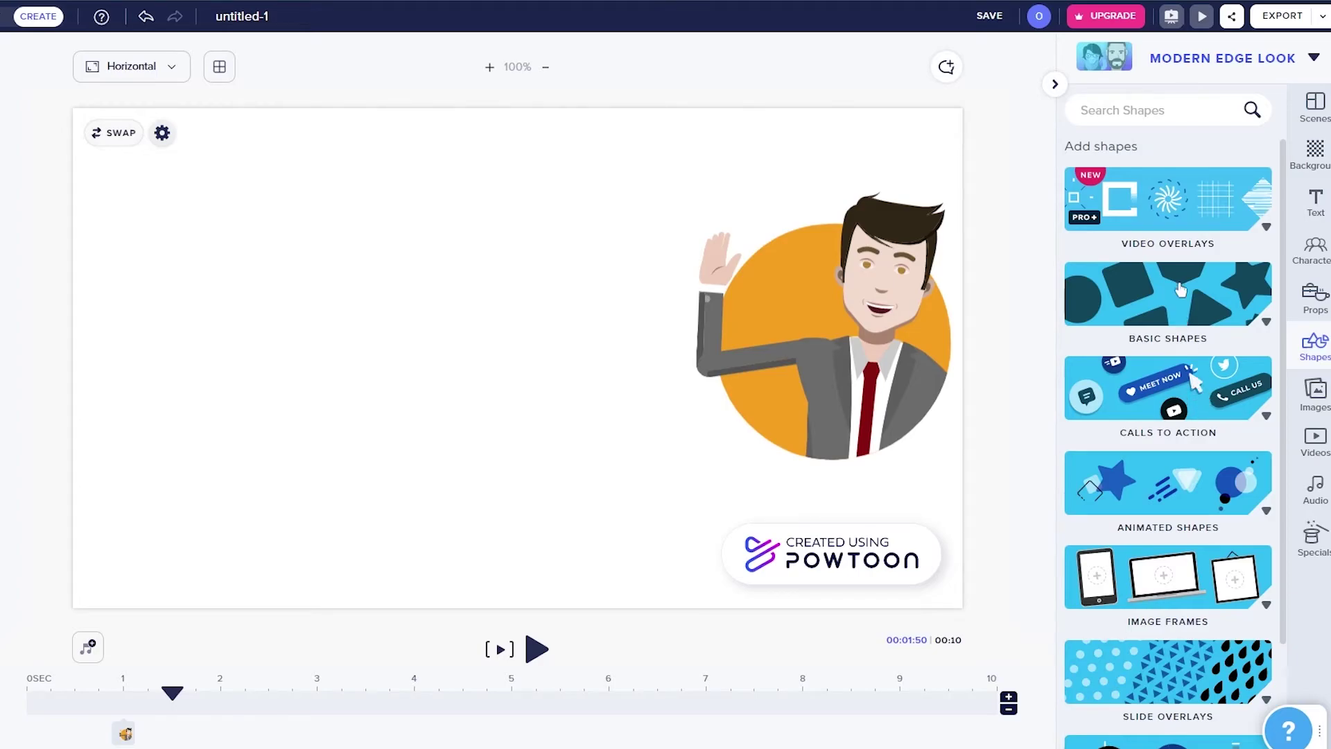
{"action": "scroll", "coordinate": [1172, 590], "scroll_direction": "down", "scroll_amount": 2}
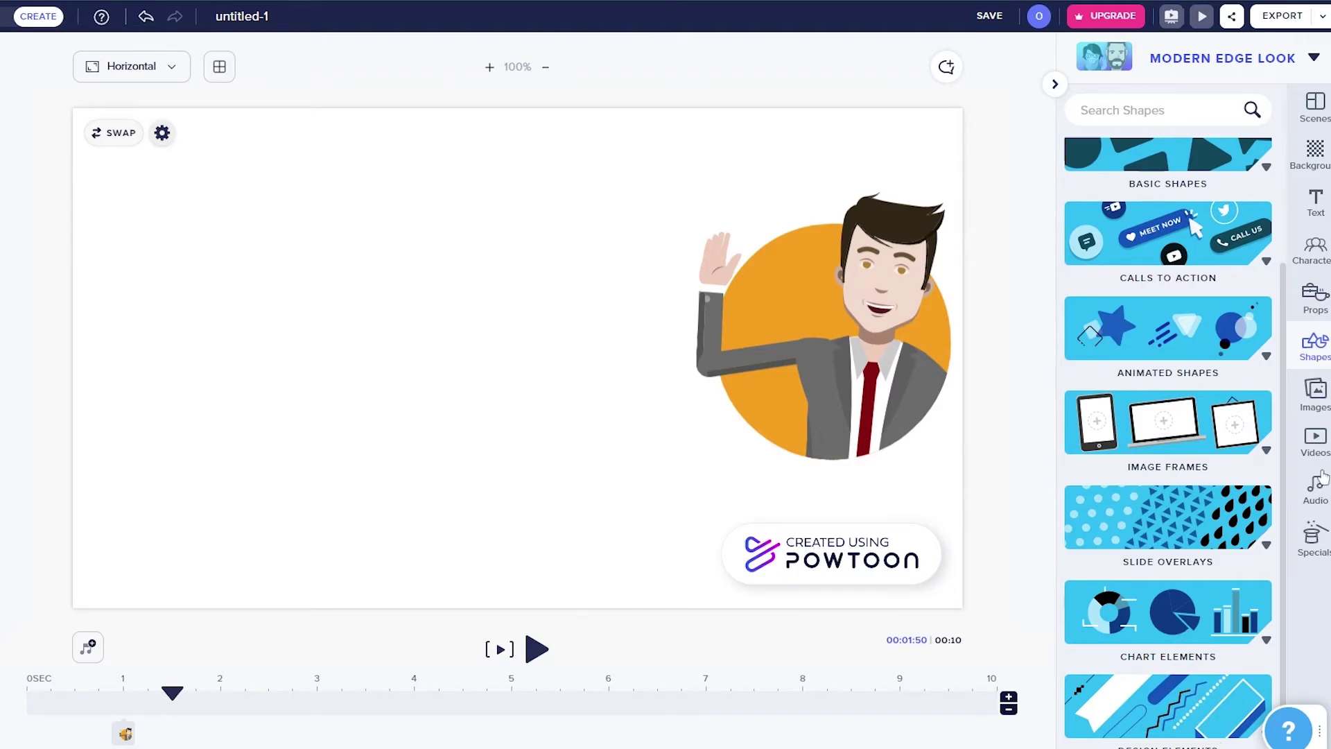
{"action": "left_click", "coordinate": [1183, 714]}
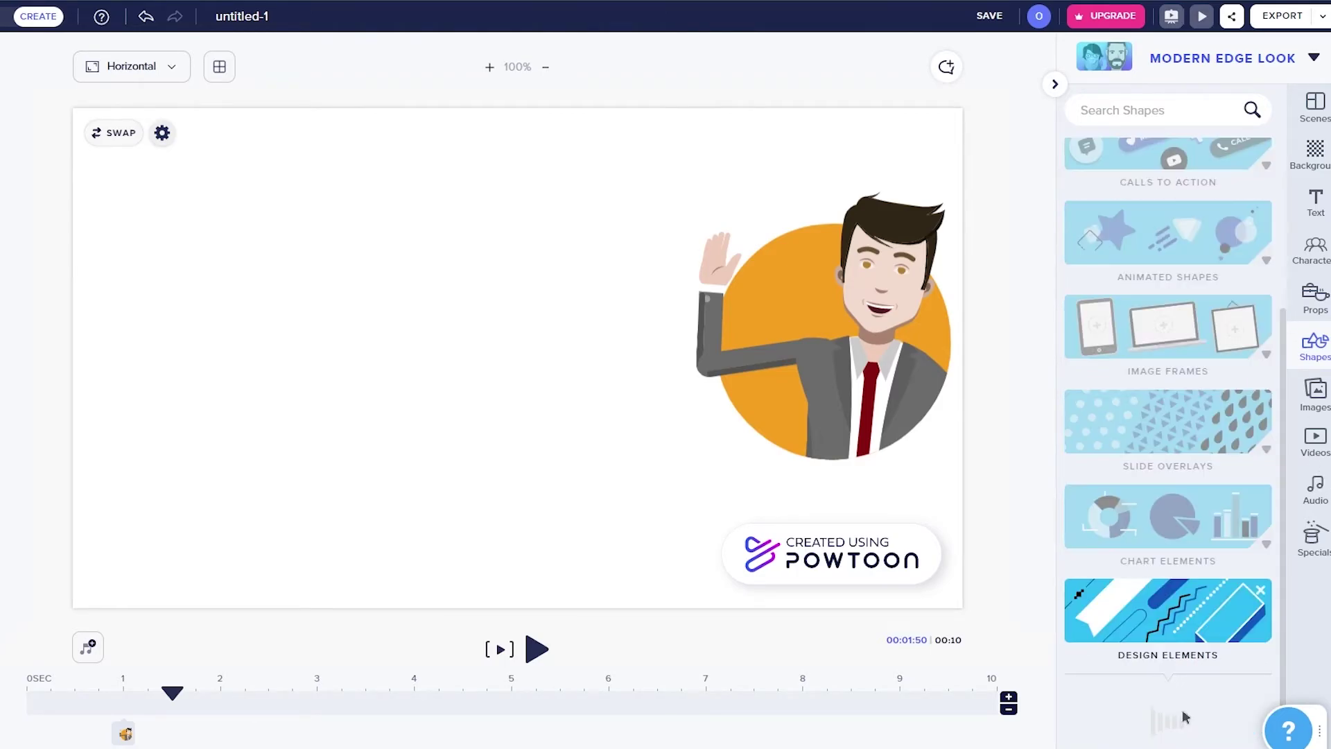
{"action": "scroll", "coordinate": [1165, 681], "scroll_direction": "down", "scroll_amount": 3}
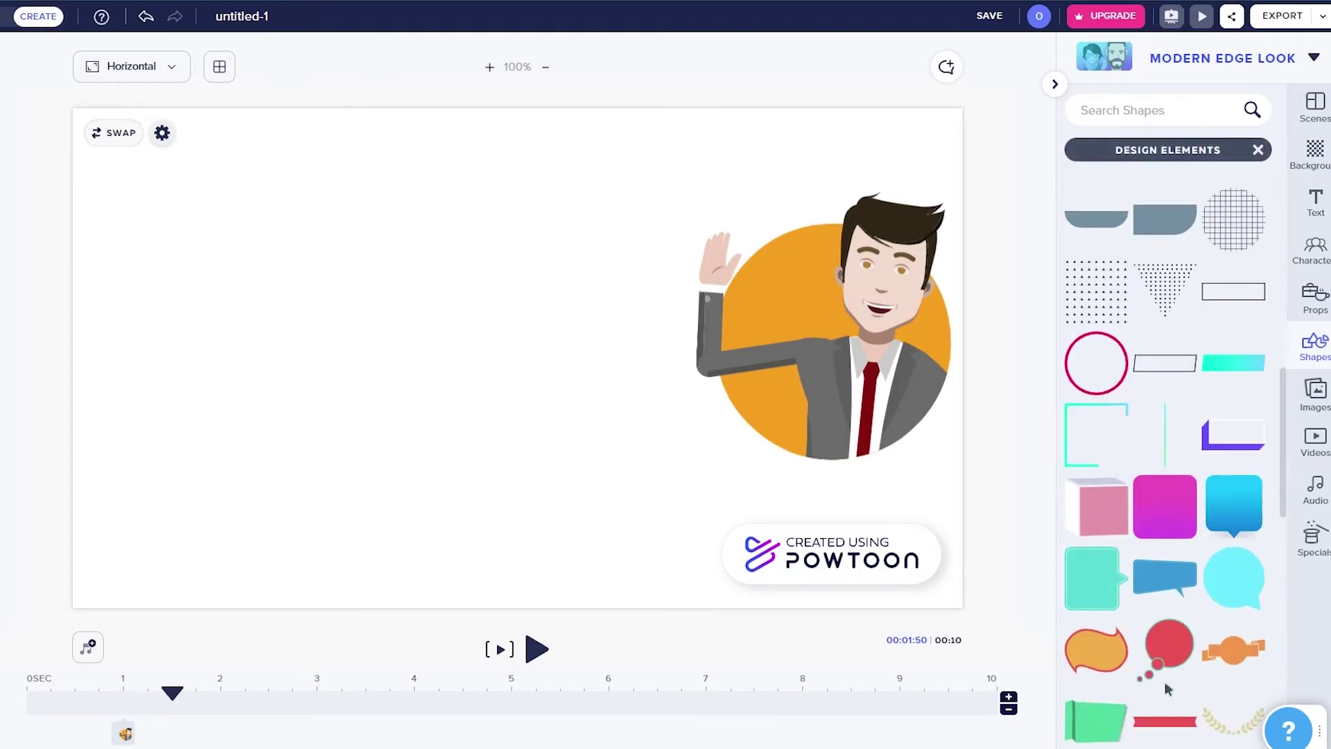
{"action": "left_click", "coordinate": [1093, 360]}
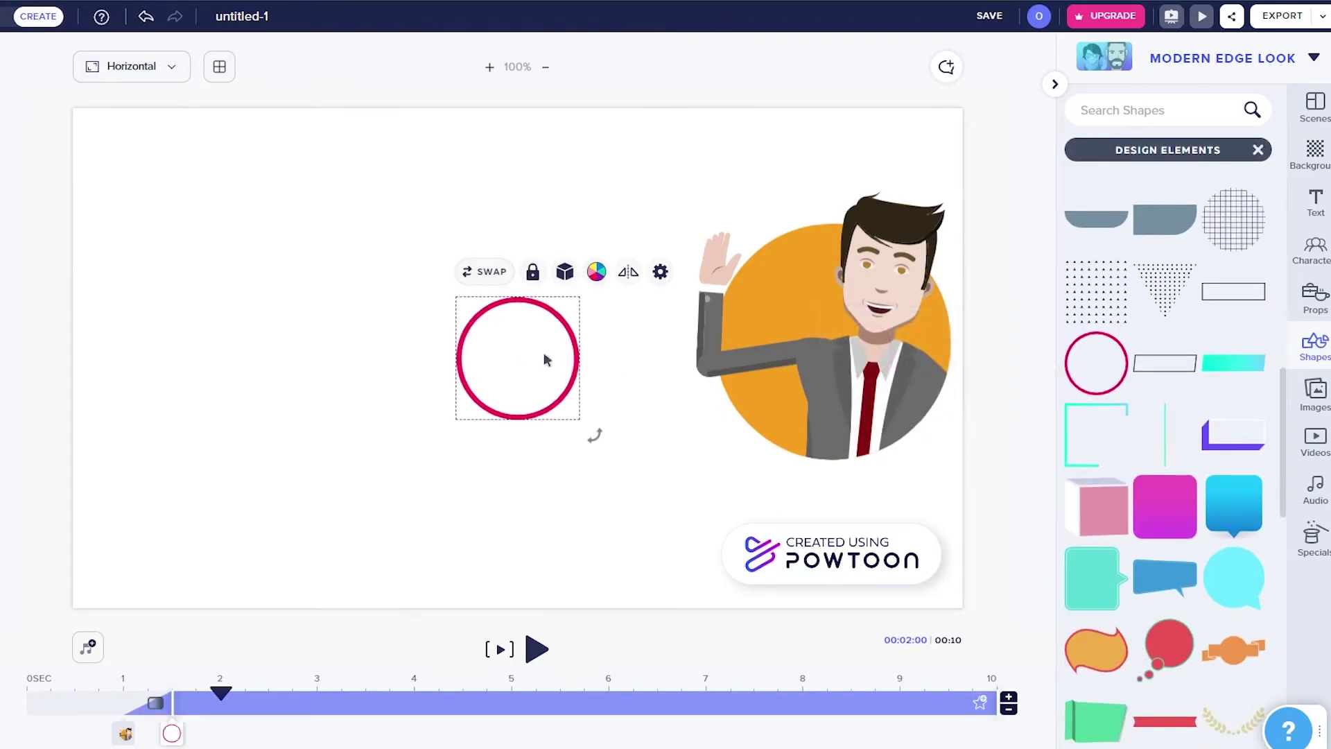
{"action": "left_click_drag", "start_coordinate": [544, 357], "coordinate": [773, 291]}
{"action": "left_click_drag", "start_coordinate": [847, 358], "coordinate": [953, 455]}
{"action": "left_click_drag", "start_coordinate": [888, 384], "coordinate": [889, 393]}
Send the red circle behind the businessman, adjust its size and preview the slide.
{"action": "right_click", "coordinate": [856, 374]}
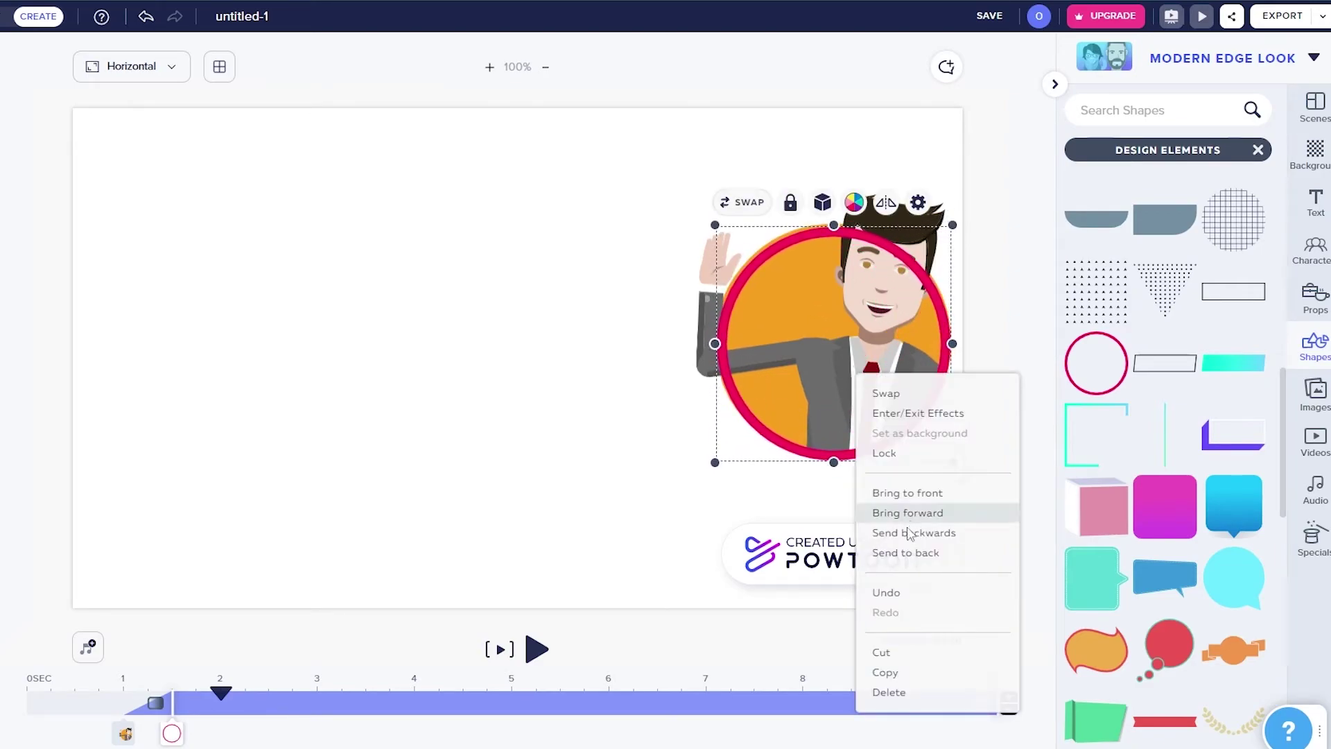
{"action": "left_click", "coordinate": [821, 379]}
{"action": "right_click", "coordinate": [821, 380]}
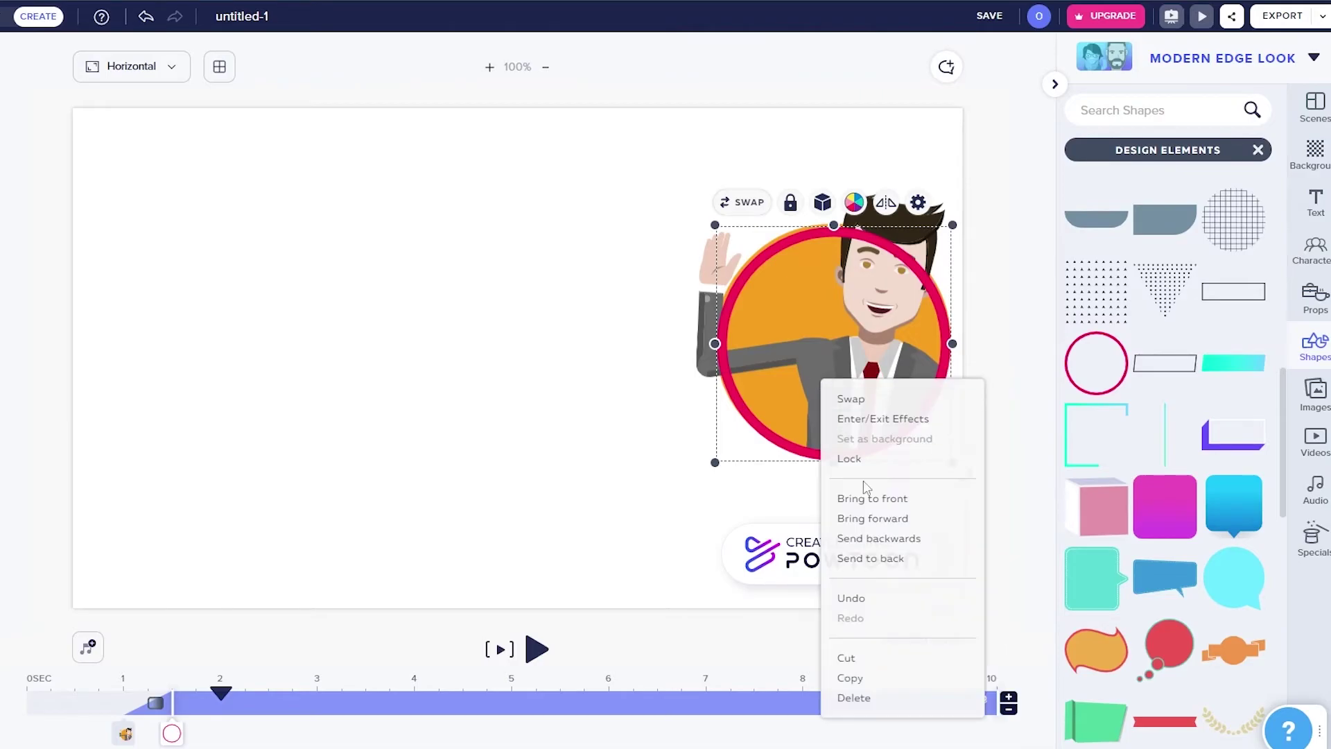
{"action": "left_click", "coordinate": [905, 543]}
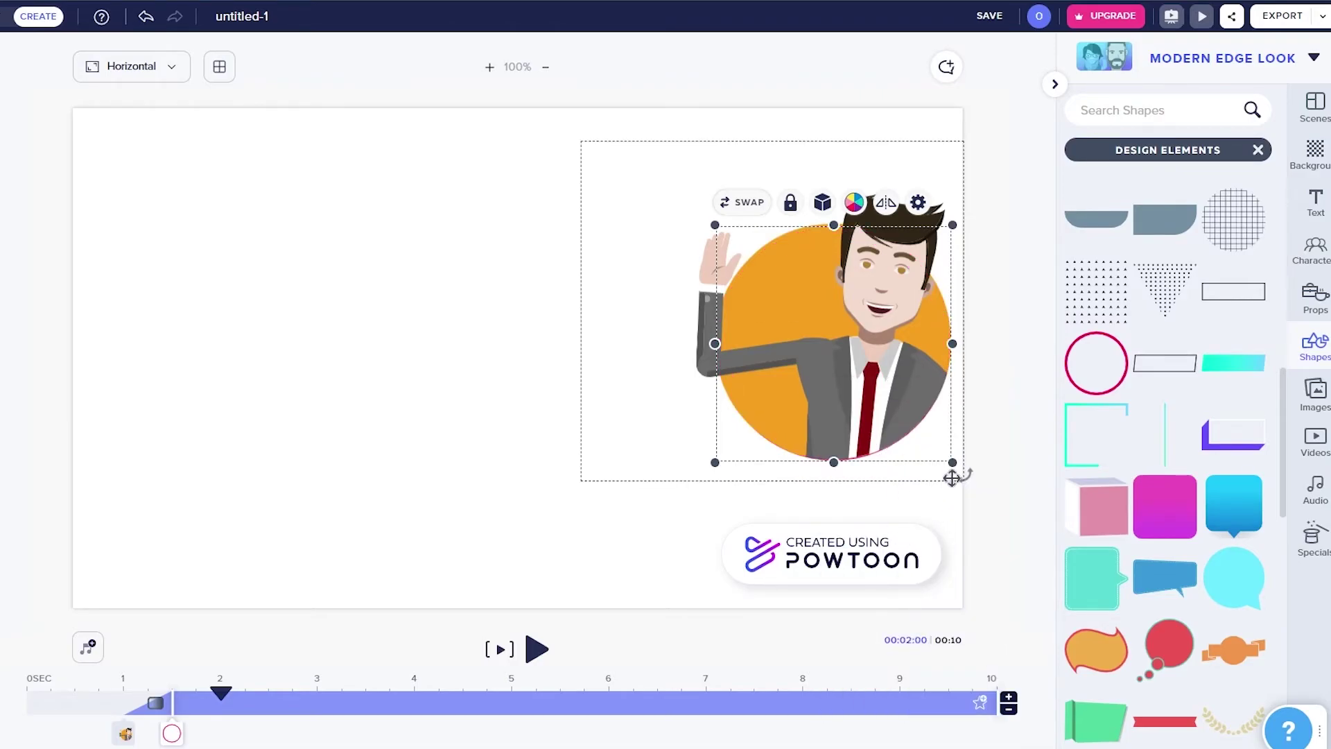
{"action": "left_click_drag", "start_coordinate": [954, 466], "coordinate": [952, 457]}
{"action": "left_click", "coordinate": [1001, 413]}
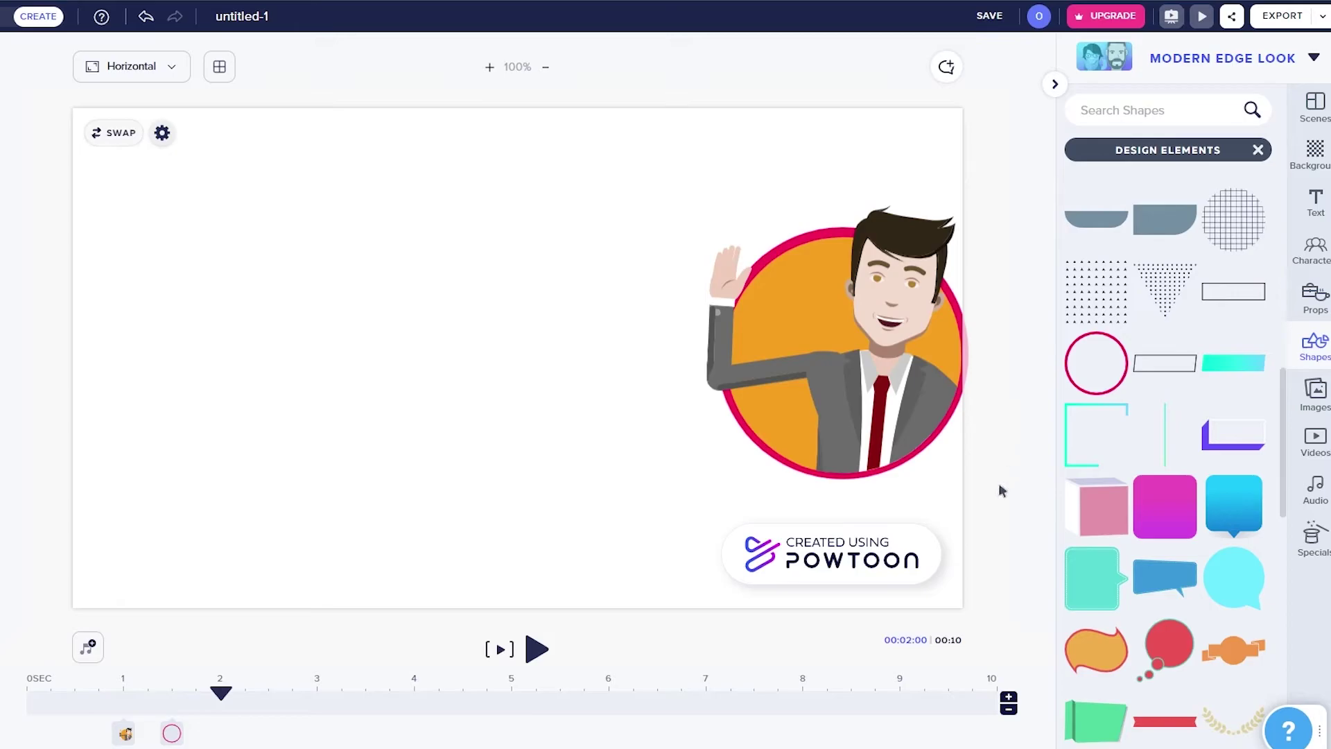
{"action": "left_click", "coordinate": [172, 733]}
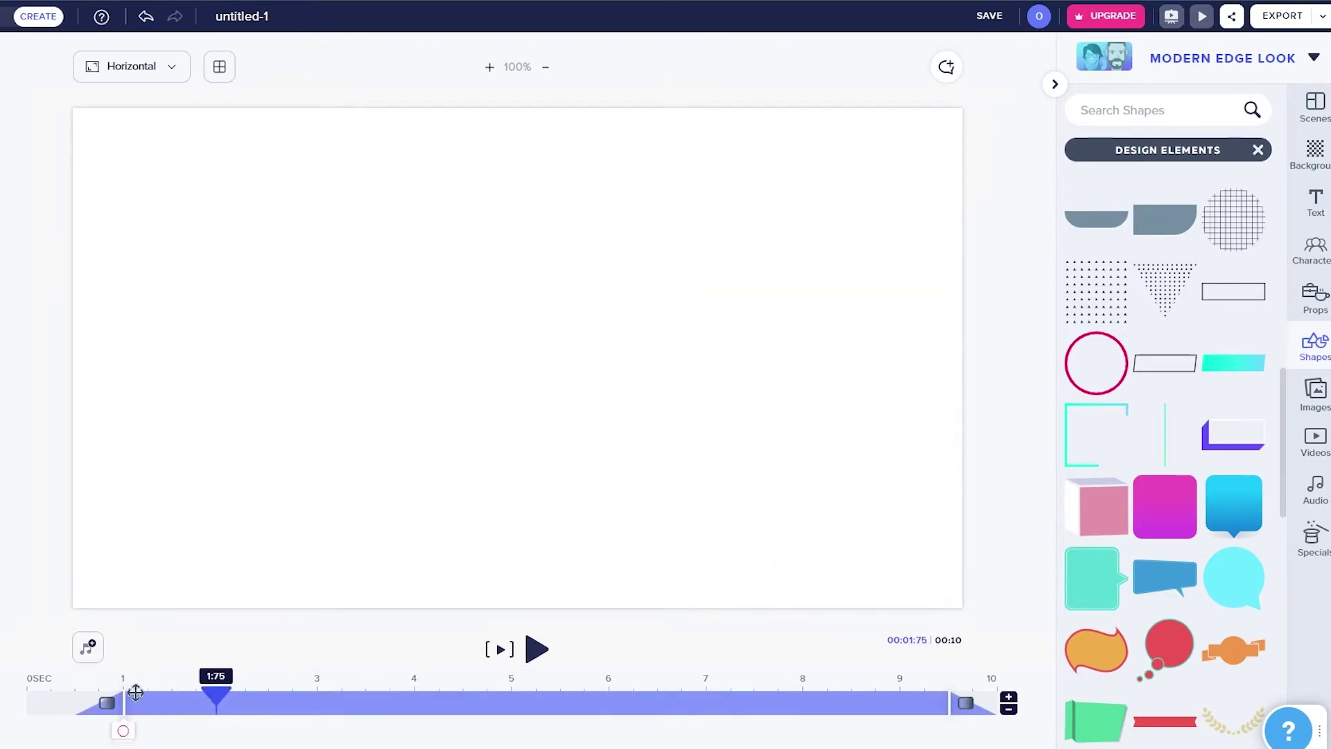
{"action": "left_click", "coordinate": [537, 649]}
{"action": "left_click", "coordinate": [539, 650]}
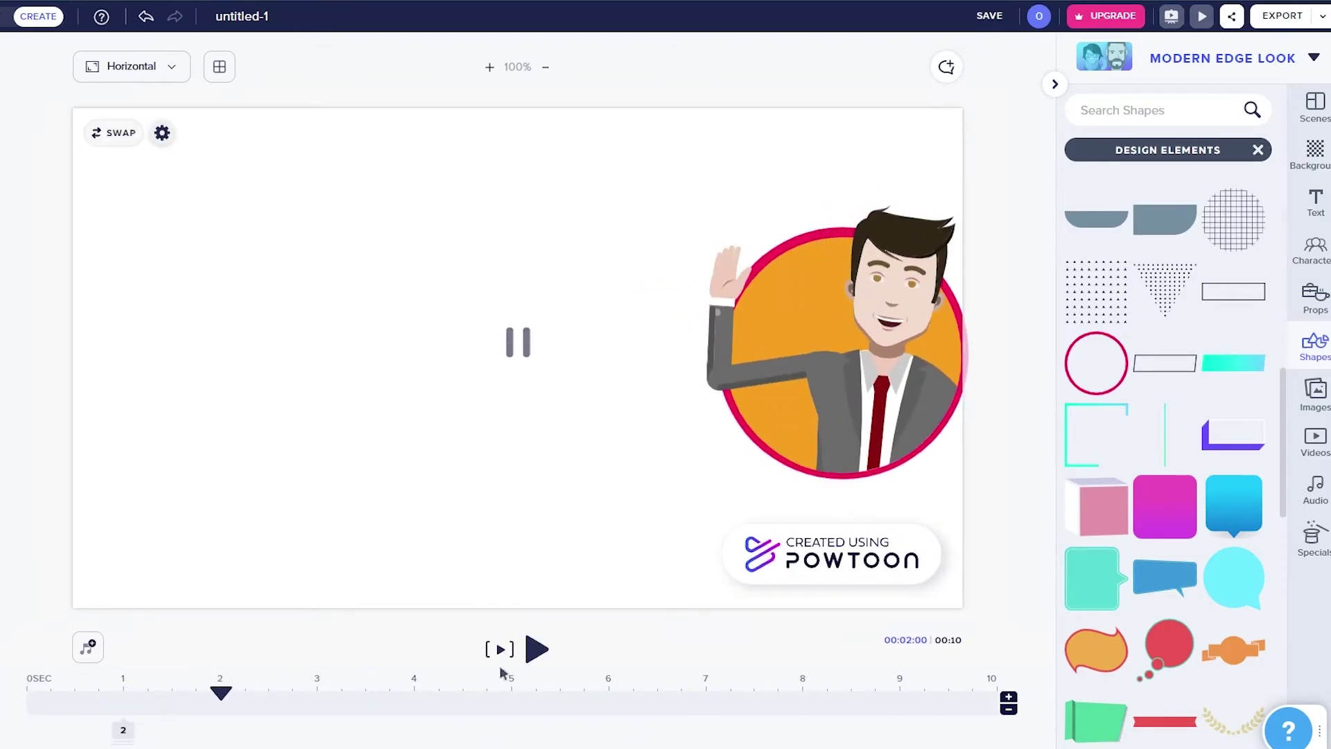
Reposition the red ring slightly and move the businessman to the left.
{"action": "left_click", "coordinate": [839, 363]}
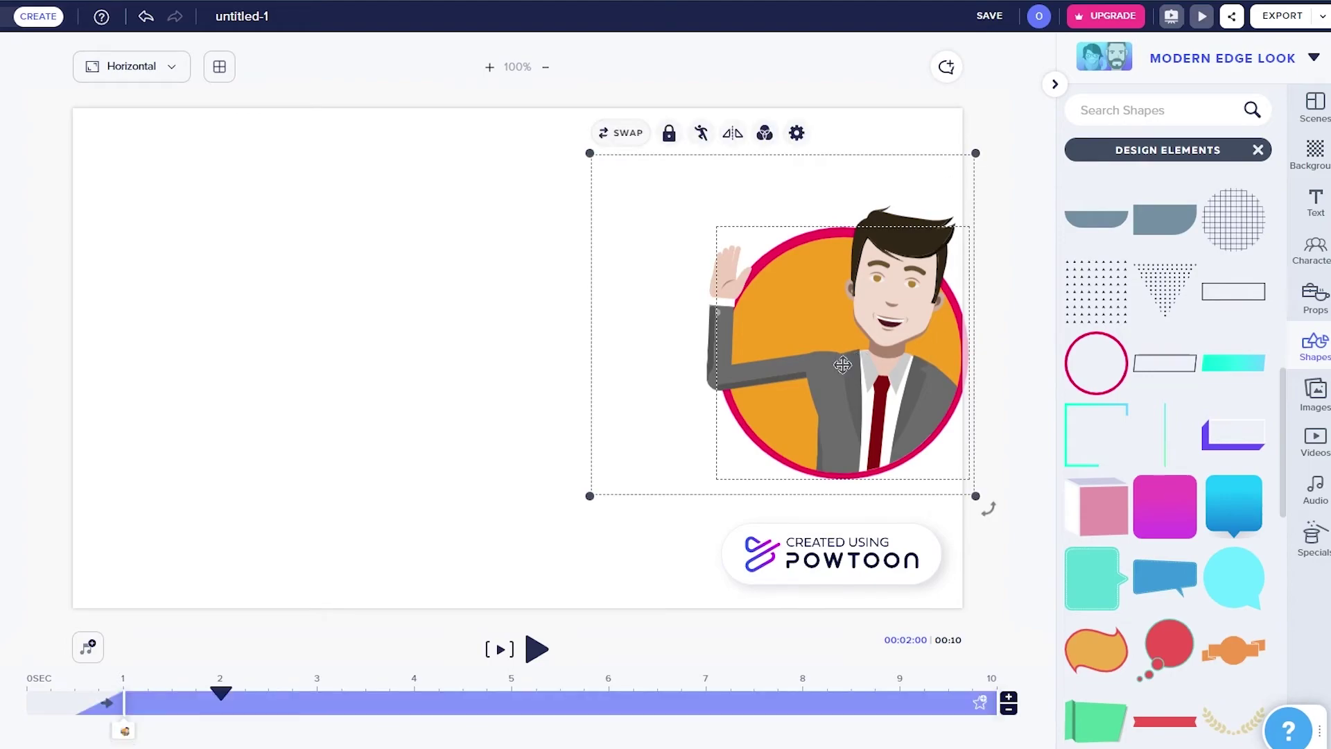
{"action": "left_click", "coordinate": [842, 365]}
{"action": "right_click", "coordinate": [859, 401]}
{"action": "left_click", "coordinate": [867, 417]}
{"action": "left_click", "coordinate": [851, 416]}
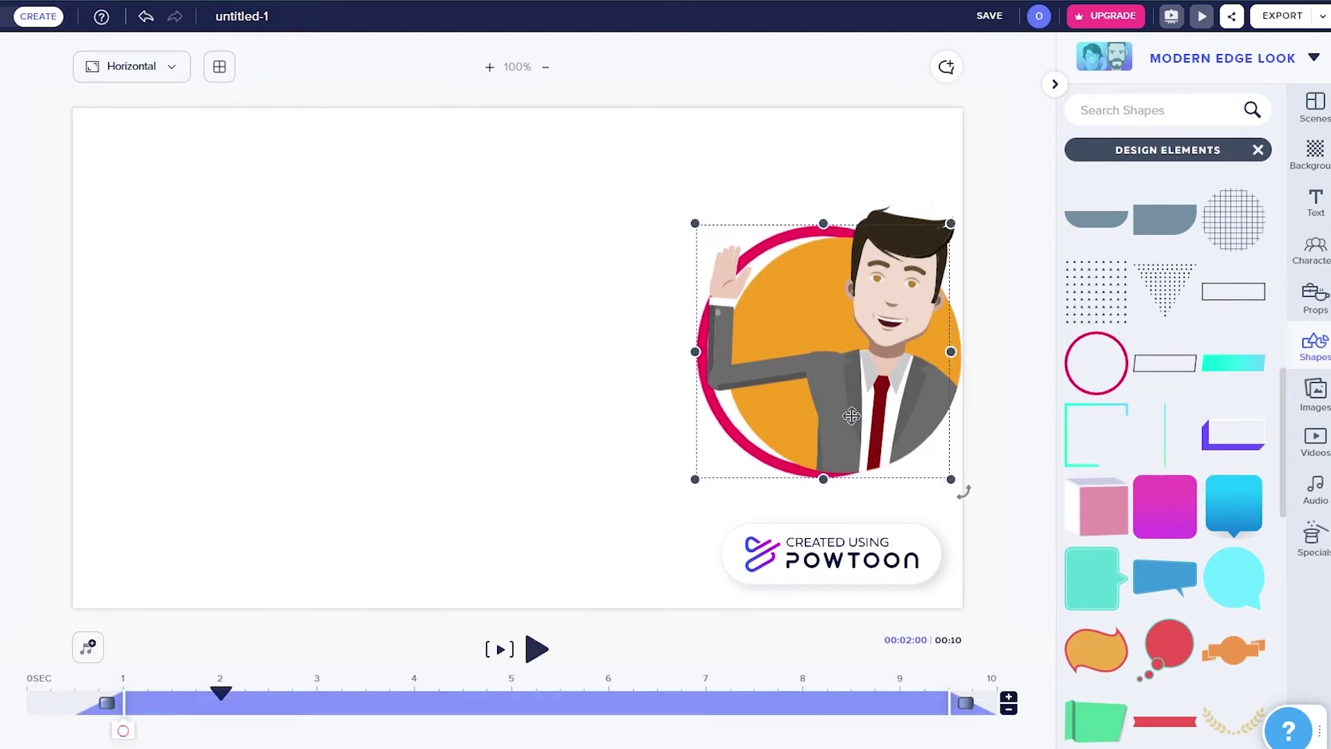
{"action": "left_click_drag", "start_coordinate": [852, 416], "coordinate": [873, 414]}
{"action": "left_click_drag", "start_coordinate": [862, 299], "coordinate": [841, 350]}
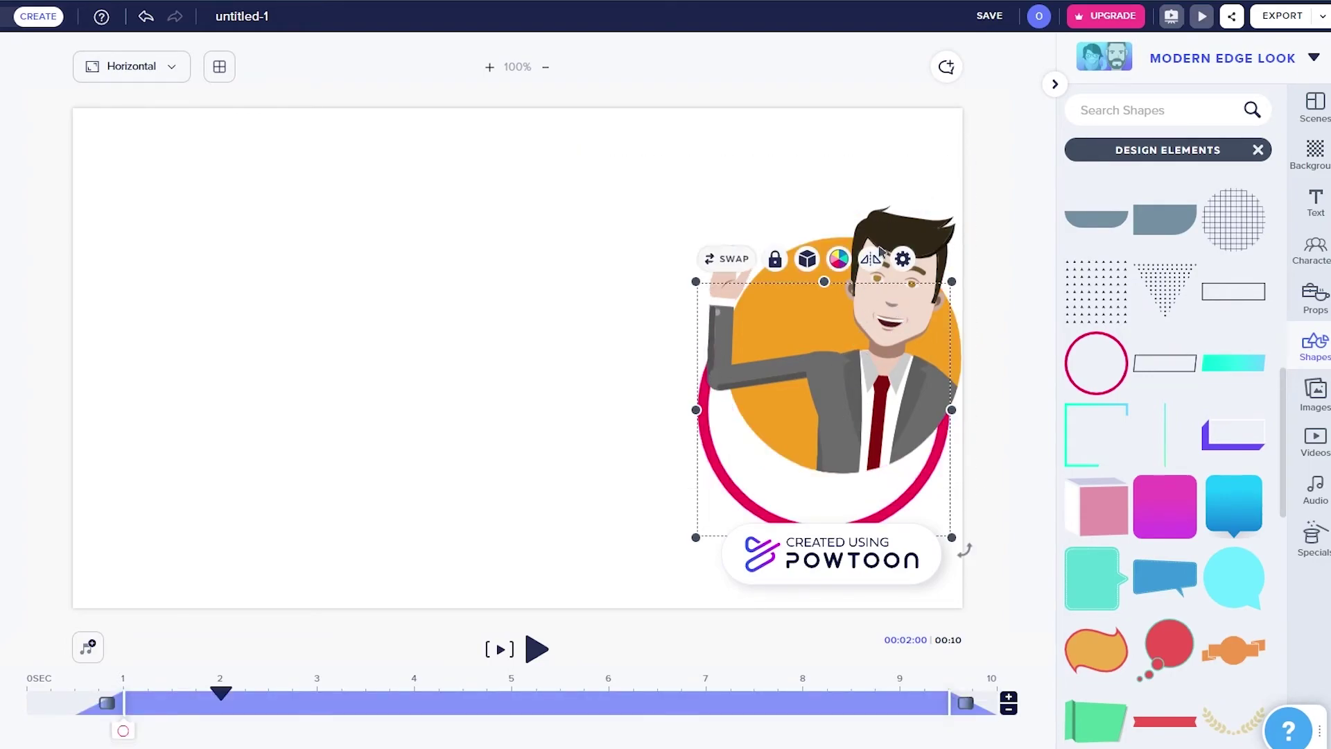
{"action": "left_click", "coordinate": [892, 228]}
{"action": "left_click_drag", "start_coordinate": [850, 237], "coordinate": [617, 221]}
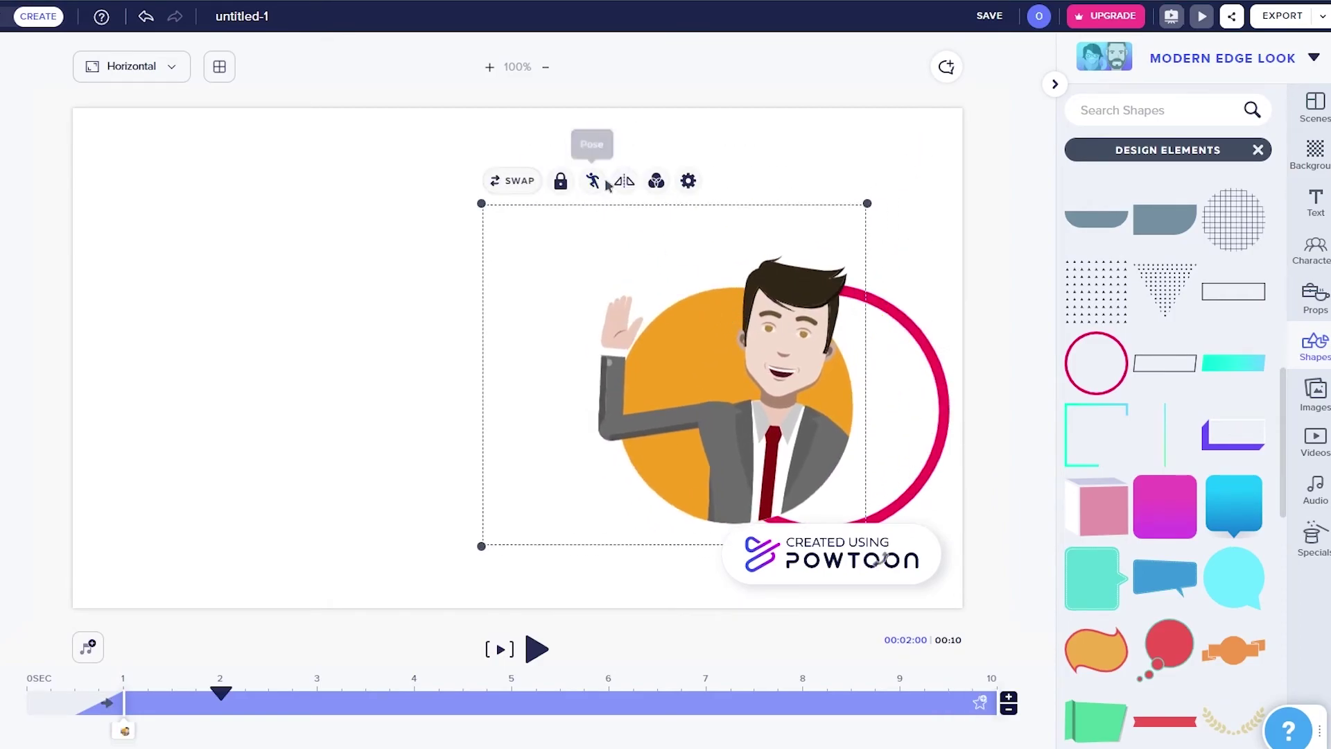
Turn on looping for the businessman's waving animation with a repeat count of 5 times.
{"action": "left_click", "coordinate": [686, 182]}
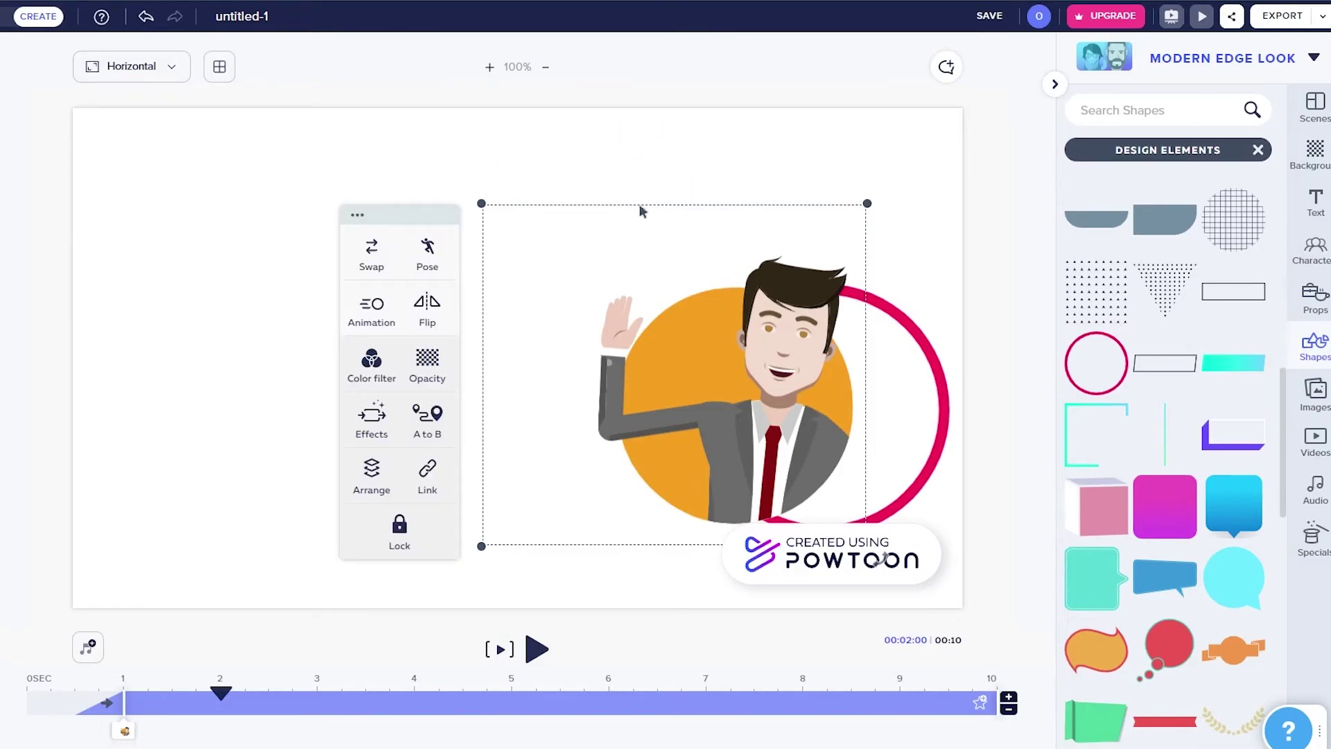
{"action": "left_click", "coordinate": [390, 310]}
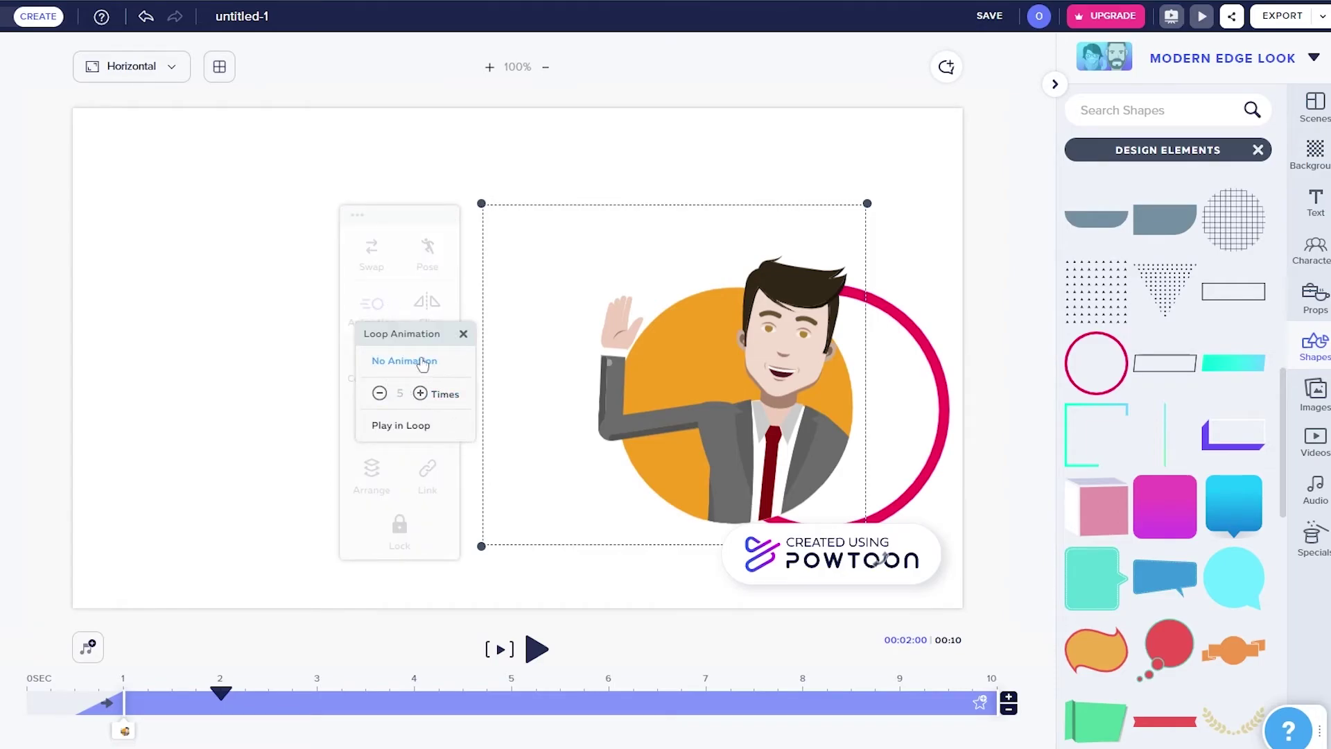
{"action": "left_click", "coordinate": [403, 427]}
{"action": "left_click", "coordinate": [421, 394]}
{"action": "left_click", "coordinate": [420, 395]}
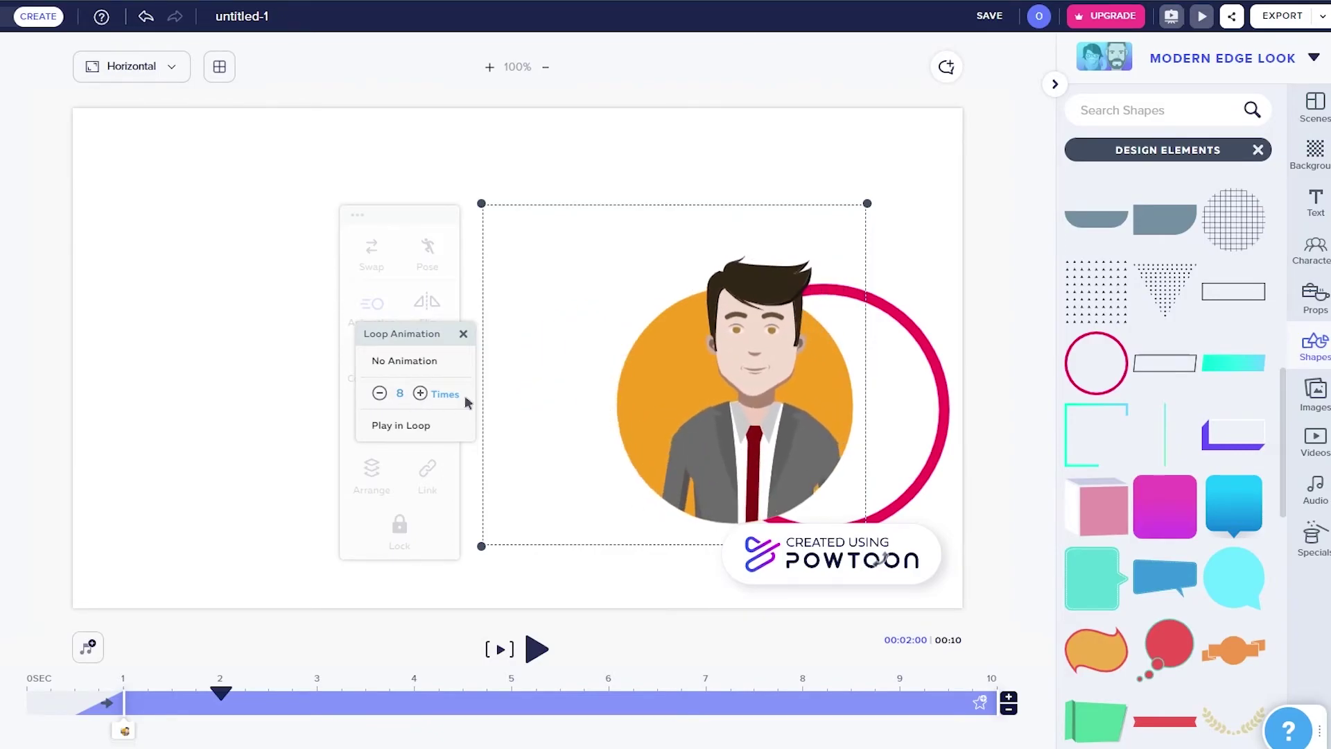
{"action": "left_click", "coordinate": [380, 393]}
{"action": "left_click", "coordinate": [380, 393]}
{"action": "left_click", "coordinate": [380, 393]}
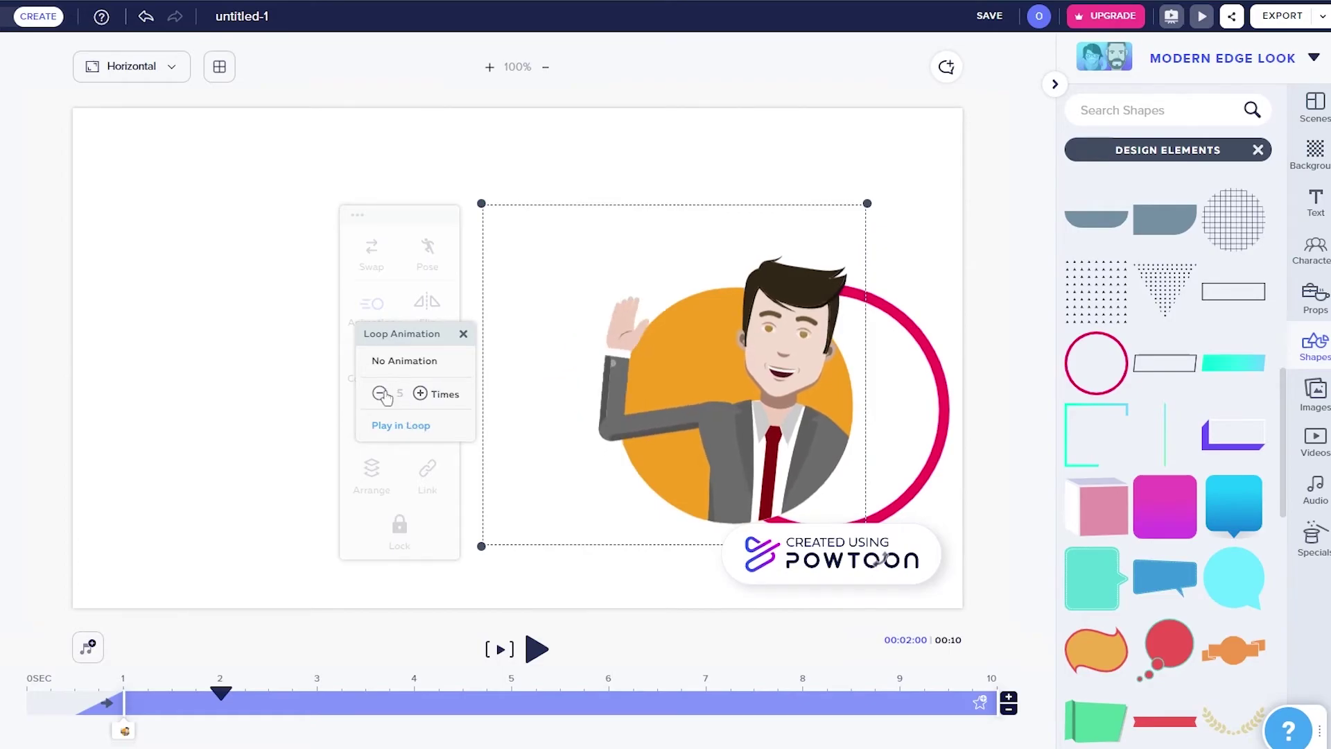
{"action": "left_click", "coordinate": [380, 393]}
{"action": "left_click", "coordinate": [380, 393]}
{"action": "left_click", "coordinate": [420, 393]}
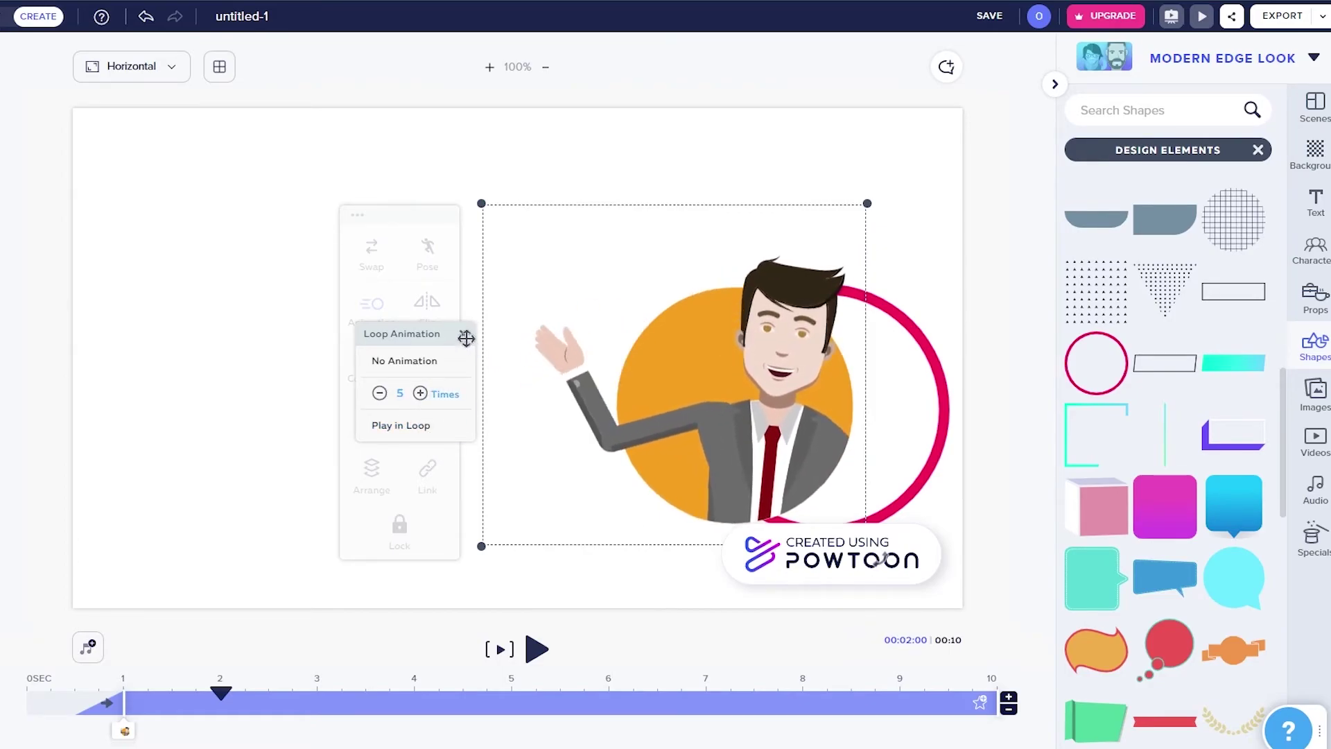
{"action": "left_click", "coordinate": [466, 338]}
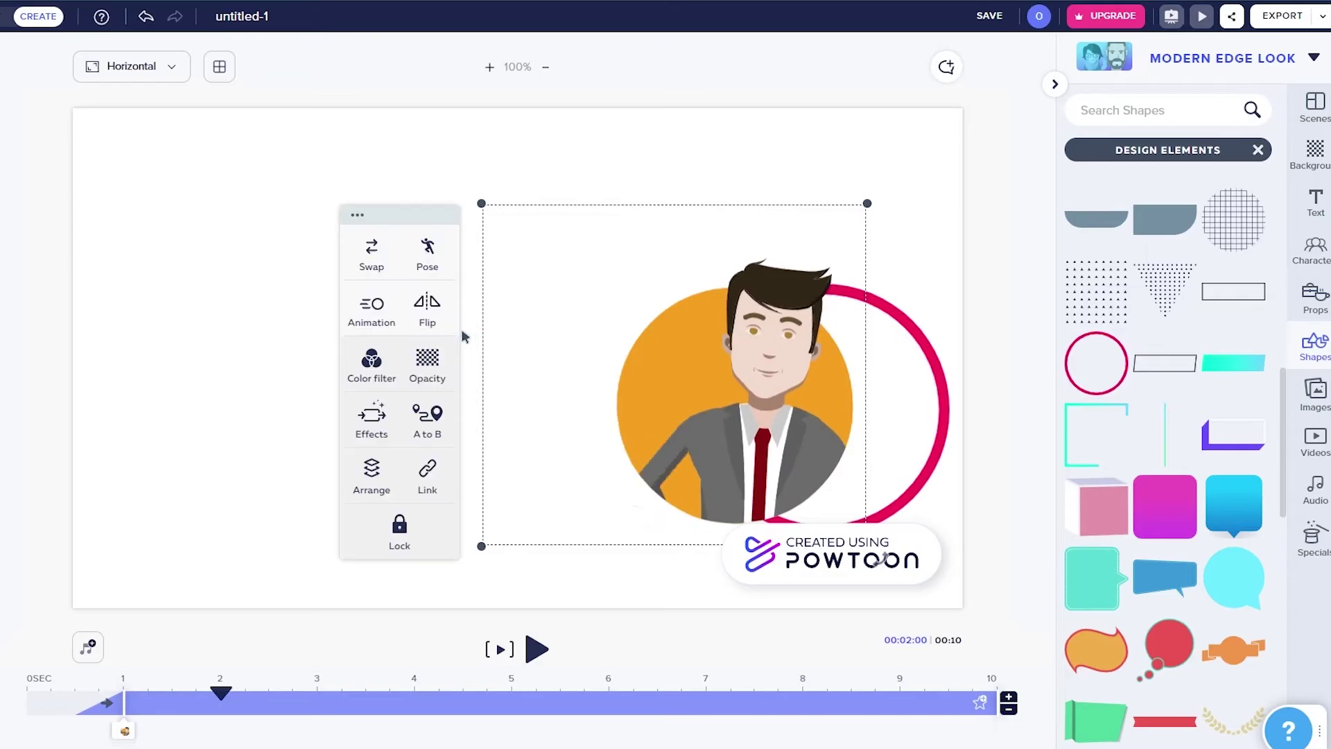
Give the businessman the Fade enter effect.
{"action": "left_click", "coordinate": [373, 420]}
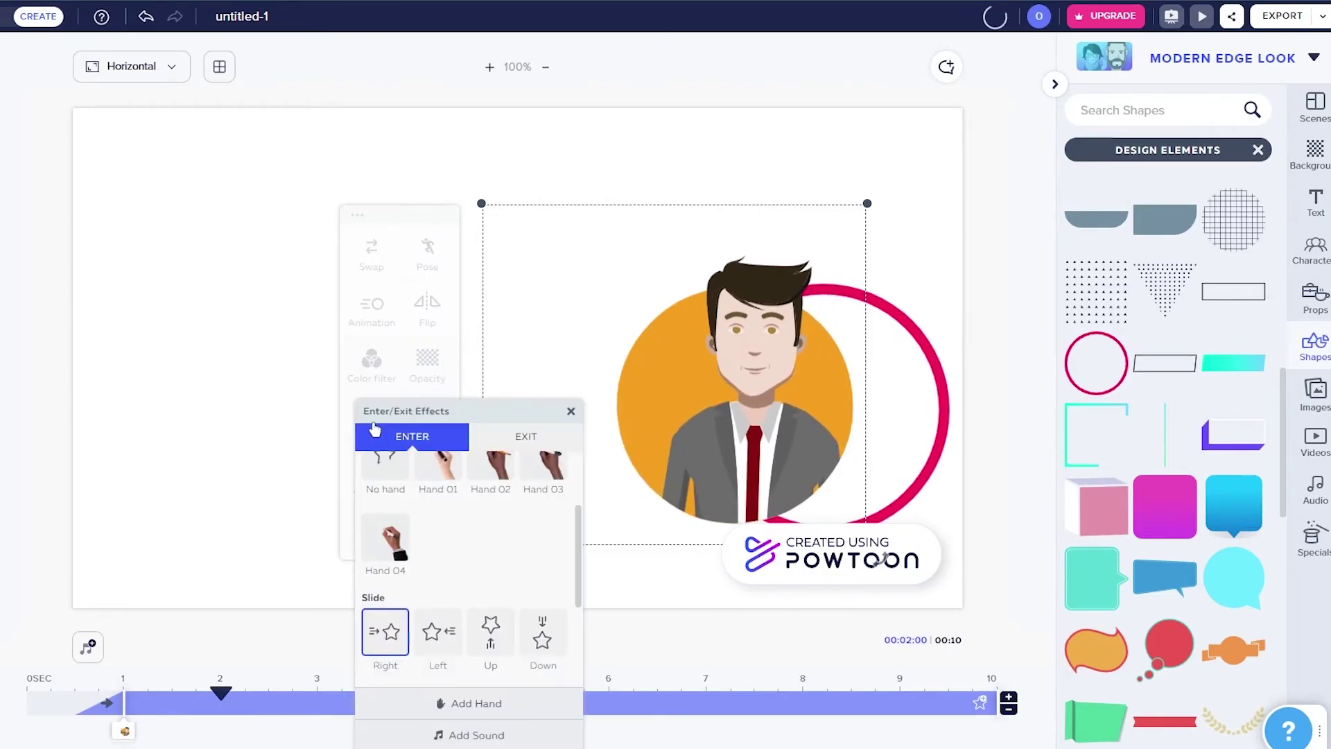
{"action": "scroll", "coordinate": [423, 555], "scroll_direction": "up", "scroll_amount": 1}
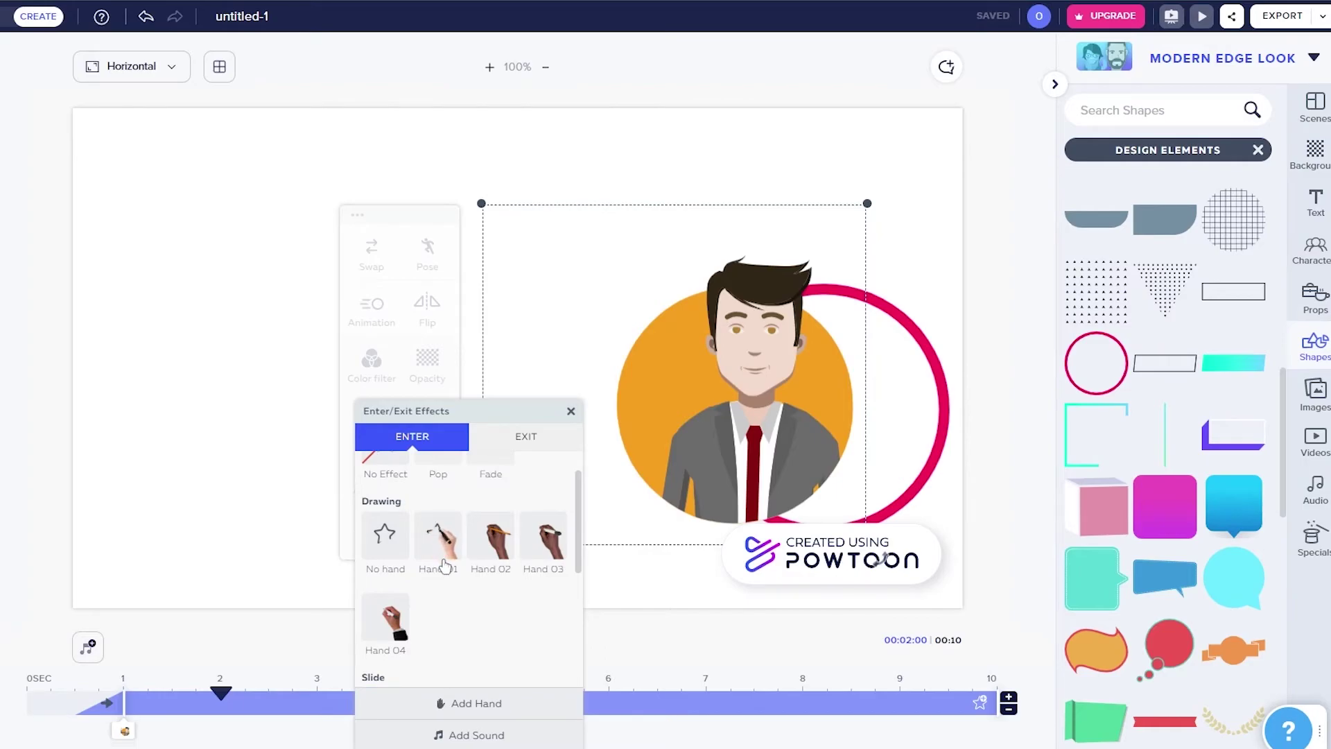
{"action": "scroll", "coordinate": [437, 540], "scroll_direction": "up", "scroll_amount": 1}
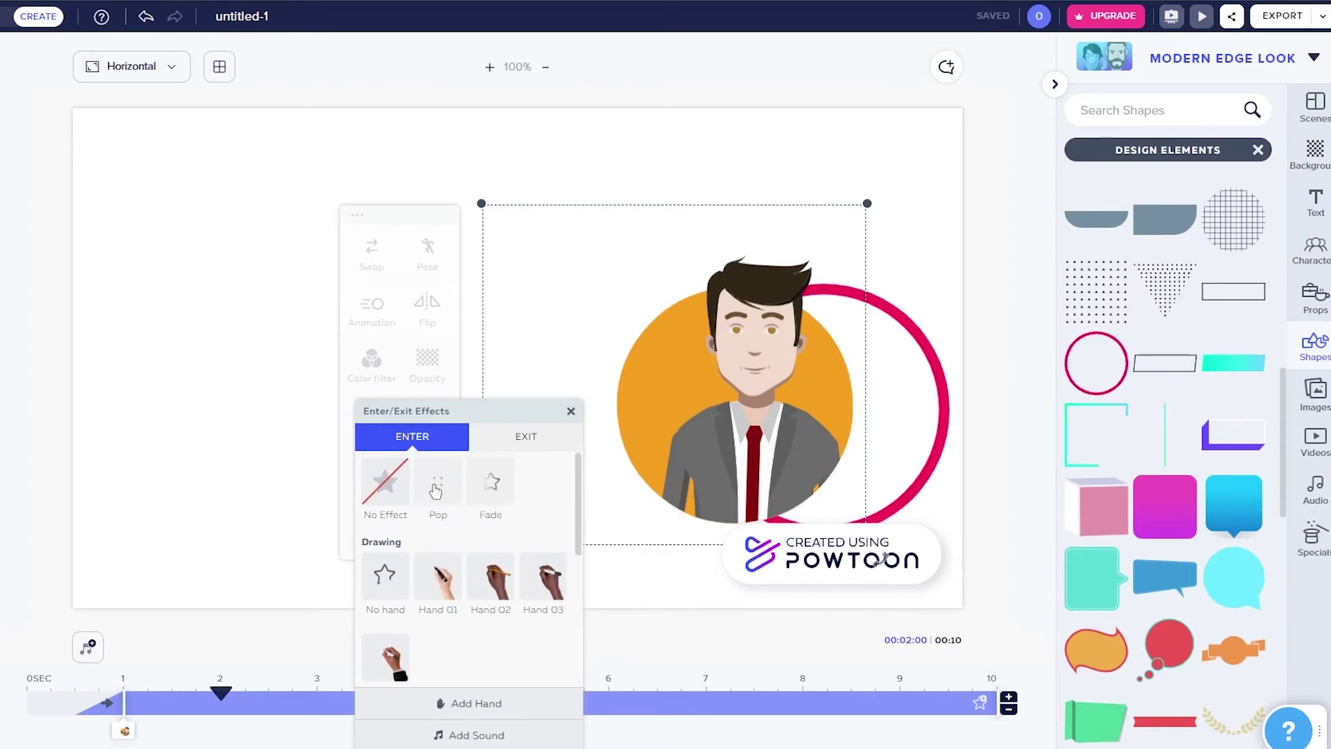
{"action": "left_click", "coordinate": [484, 494]}
{"action": "scroll", "coordinate": [482, 664], "scroll_direction": "down", "scroll_amount": 3}
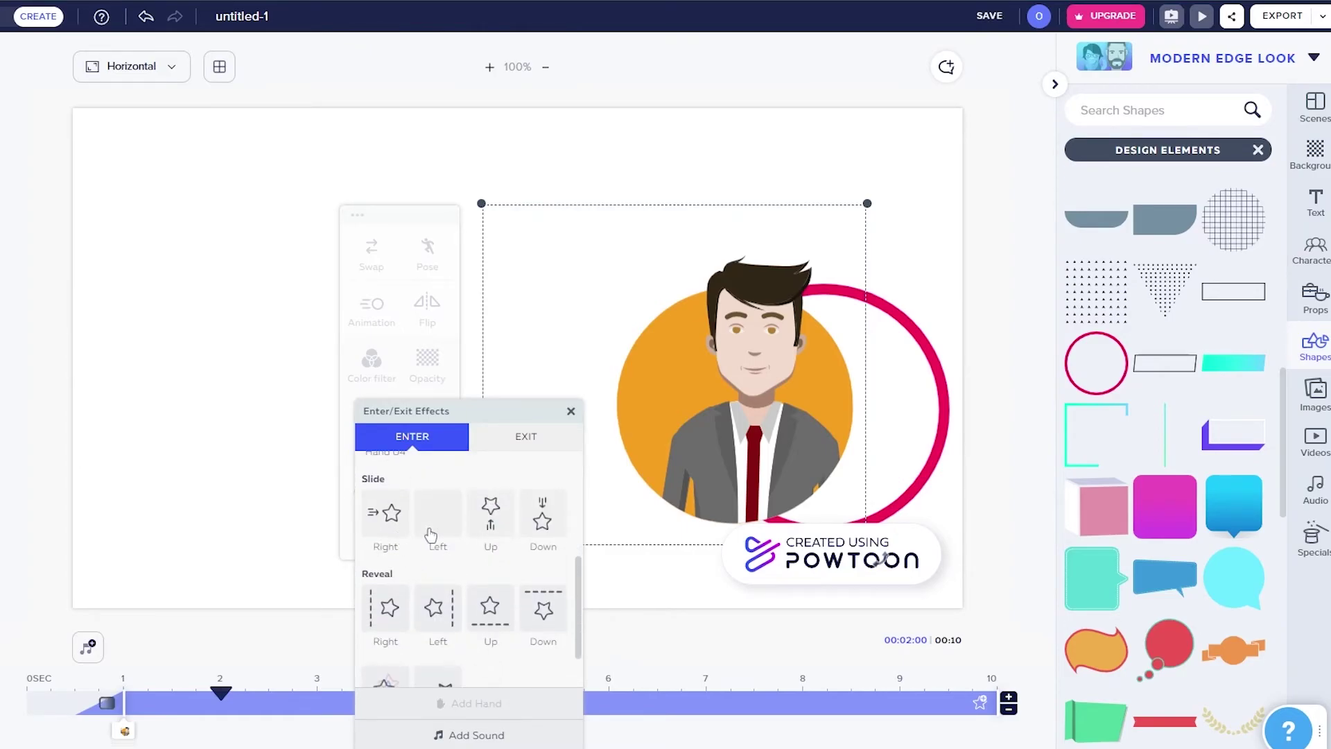
Centre the businessman in the red circle, rewind to 0 and preview his entrance.
{"action": "left_click", "coordinate": [683, 283]}
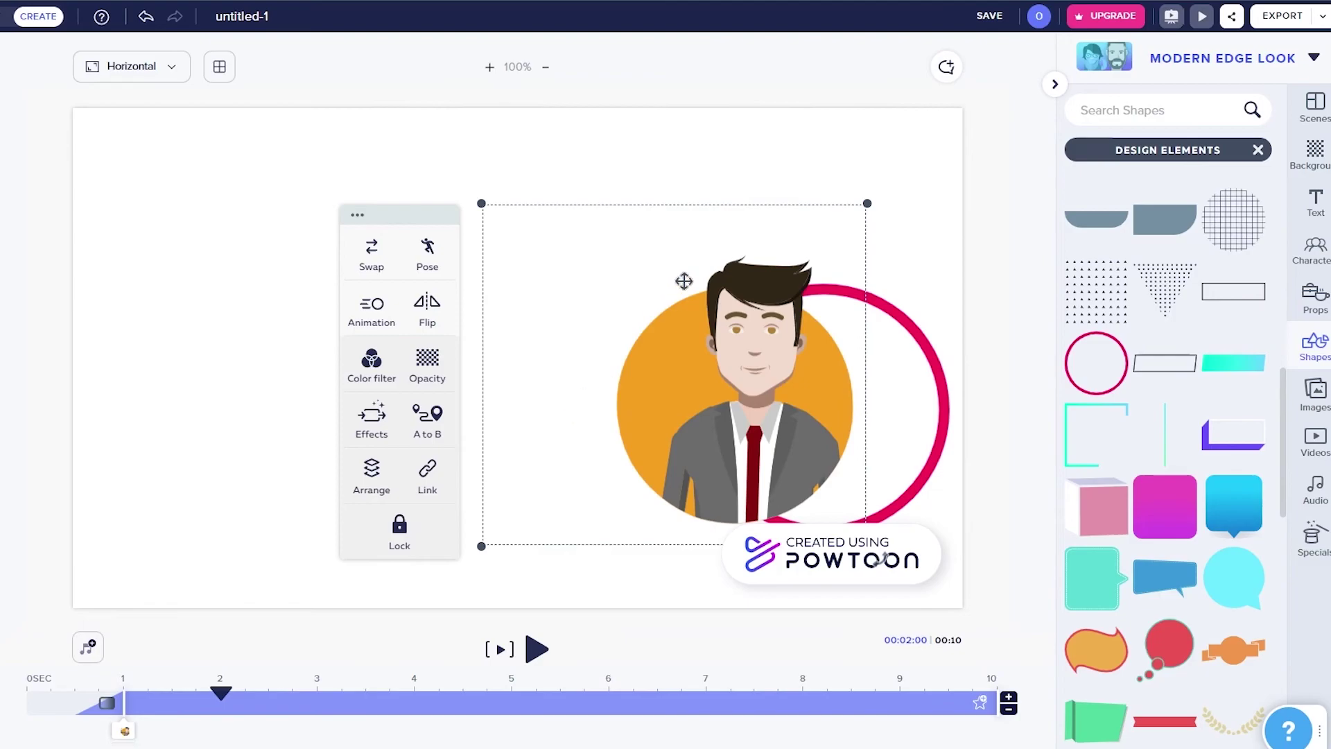
{"action": "left_click_drag", "start_coordinate": [733, 395], "coordinate": [821, 403]}
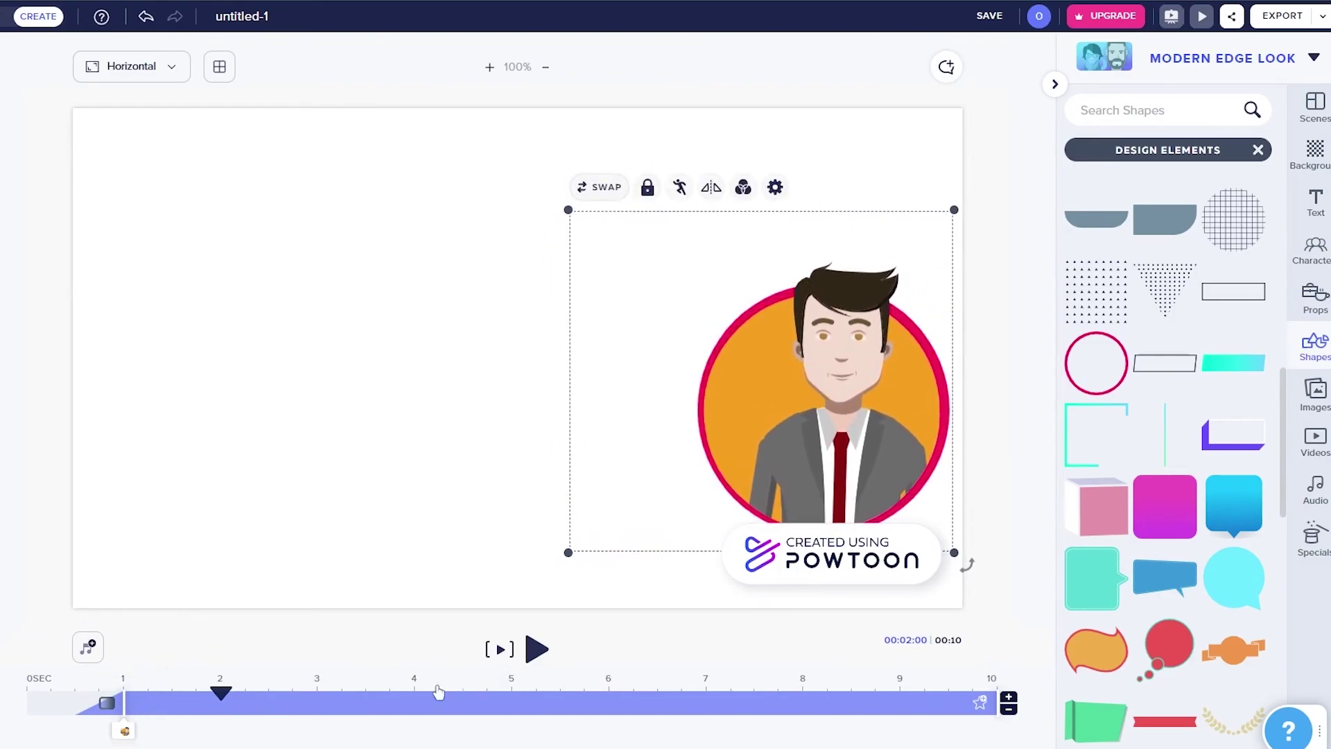
{"action": "left_click_drag", "start_coordinate": [221, 692], "coordinate": [26, 692]}
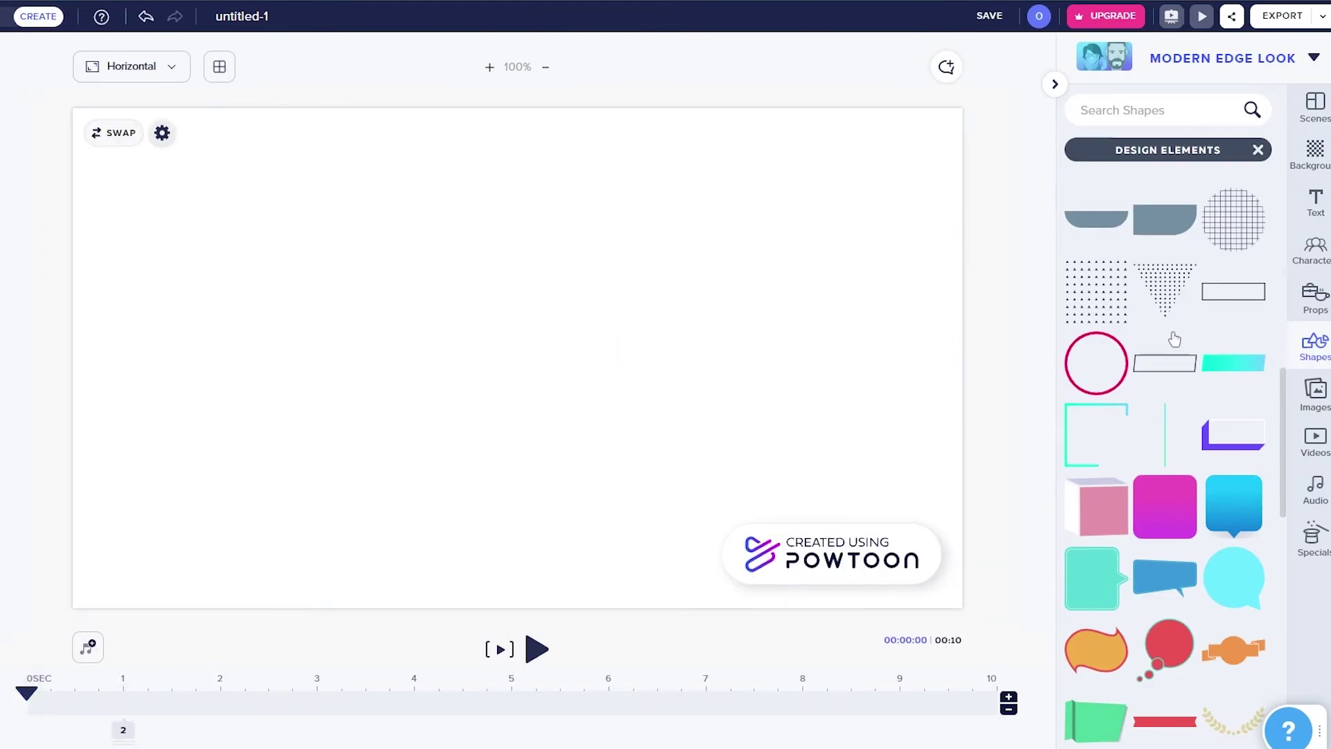
{"action": "left_click", "coordinate": [536, 649]}
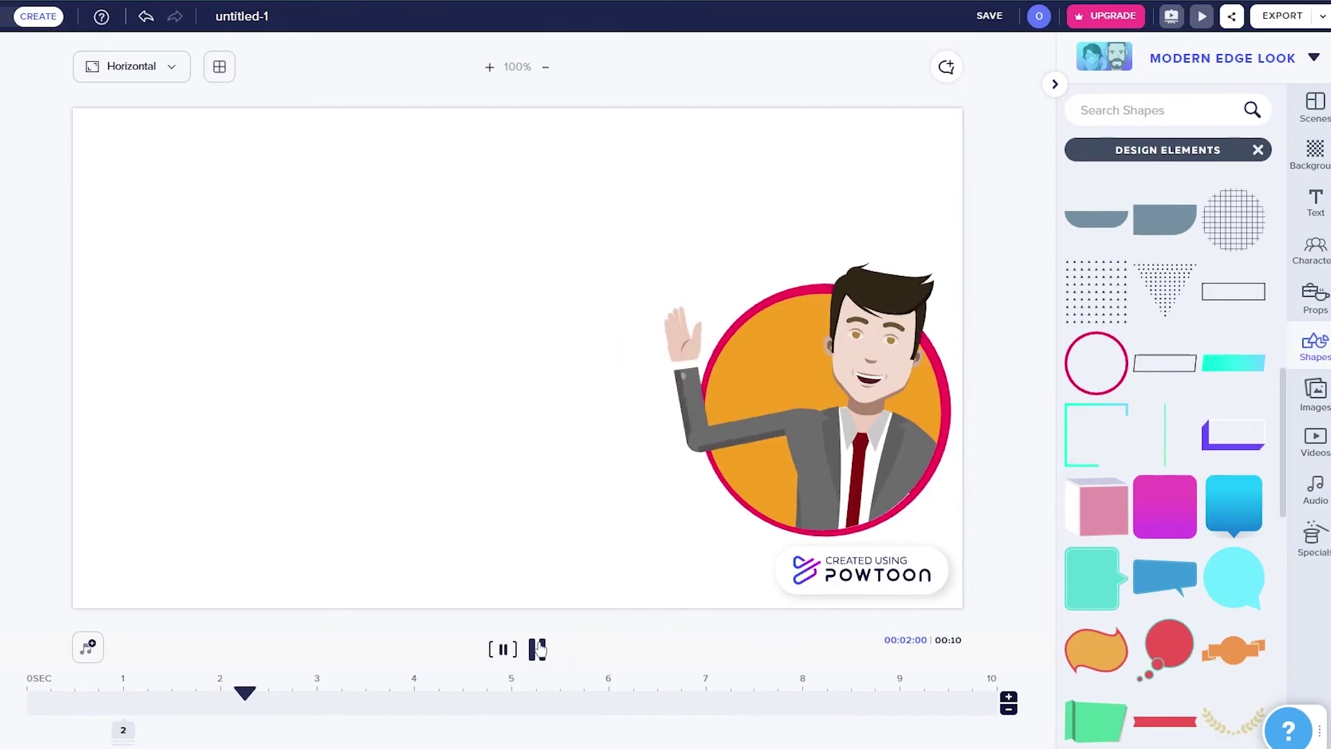
{"action": "left_click", "coordinate": [914, 462]}
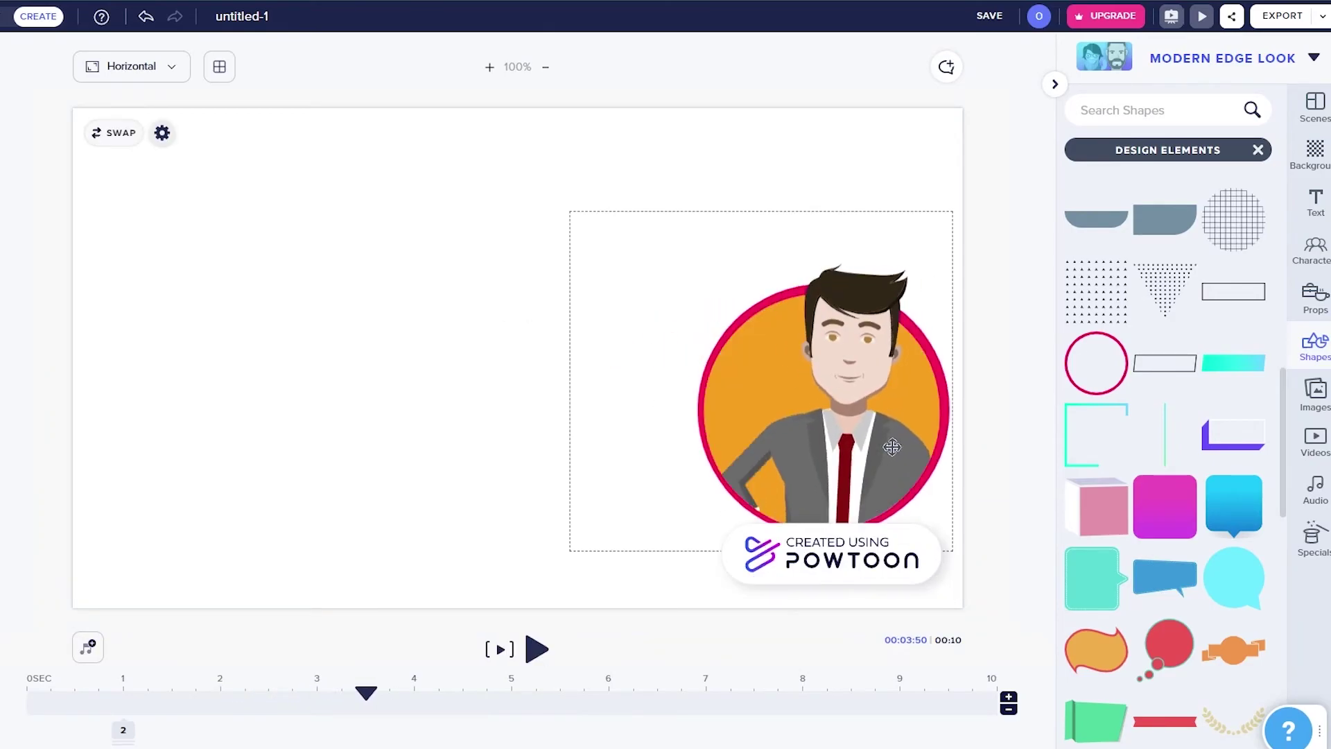
{"action": "left_click", "coordinate": [901, 454]}
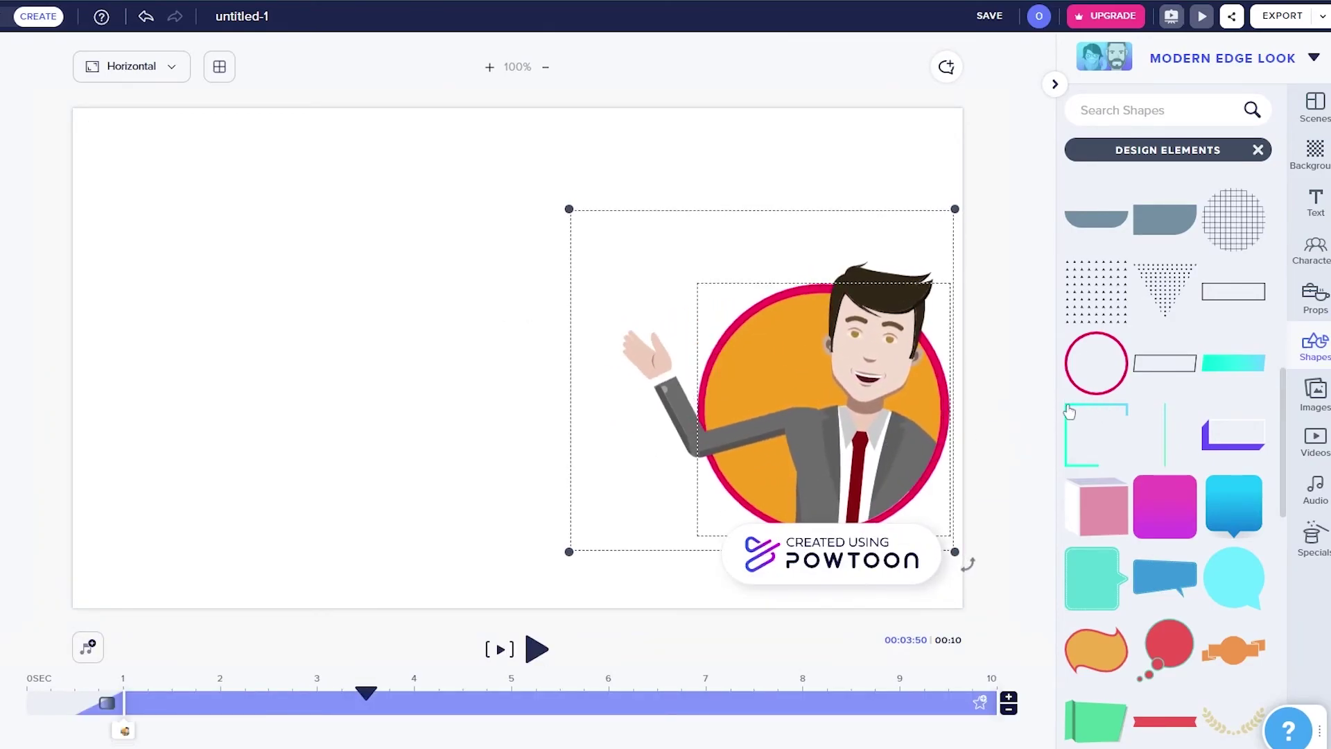
{"action": "left_click", "coordinate": [1203, 221]}
{"action": "scroll", "coordinate": [1129, 594], "scroll_direction": "down", "scroll_amount": 8}
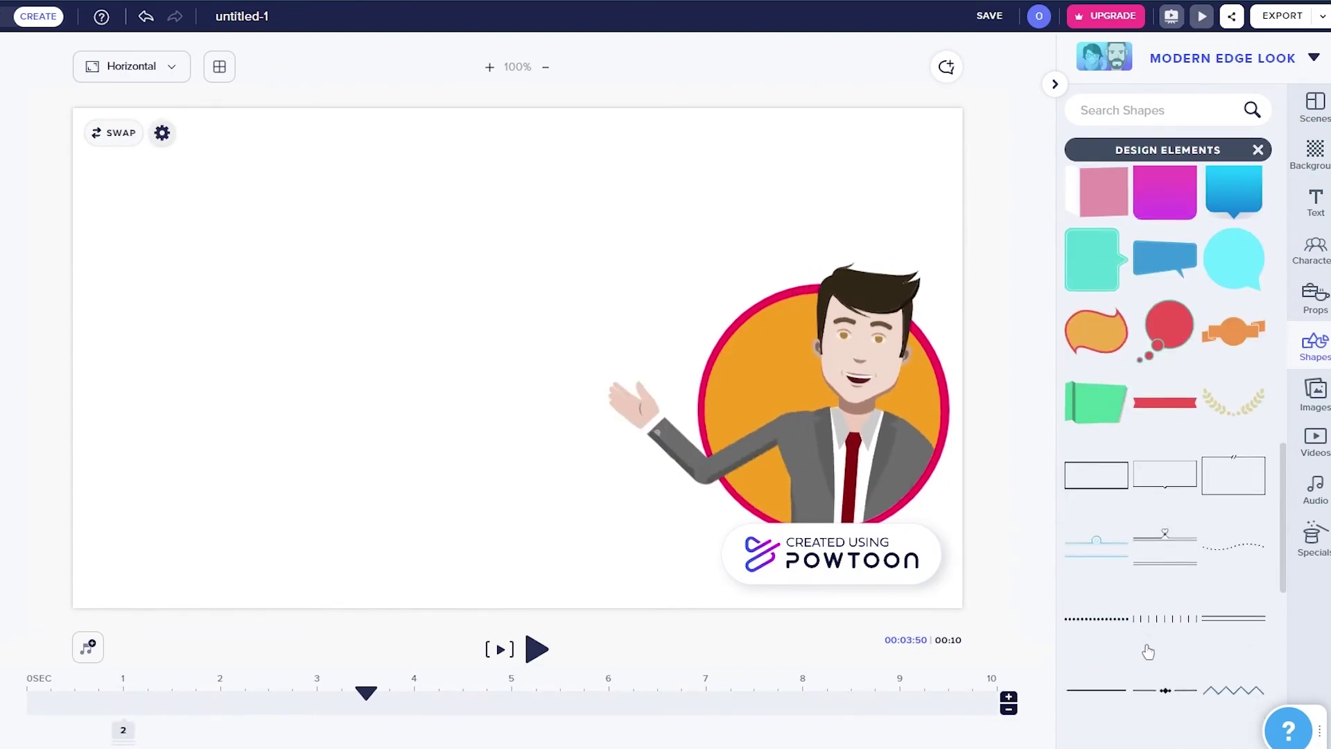
Play and stop a short preview of the Unassisted (01:48) track in Premium Music.
{"action": "left_click", "coordinate": [1315, 489]}
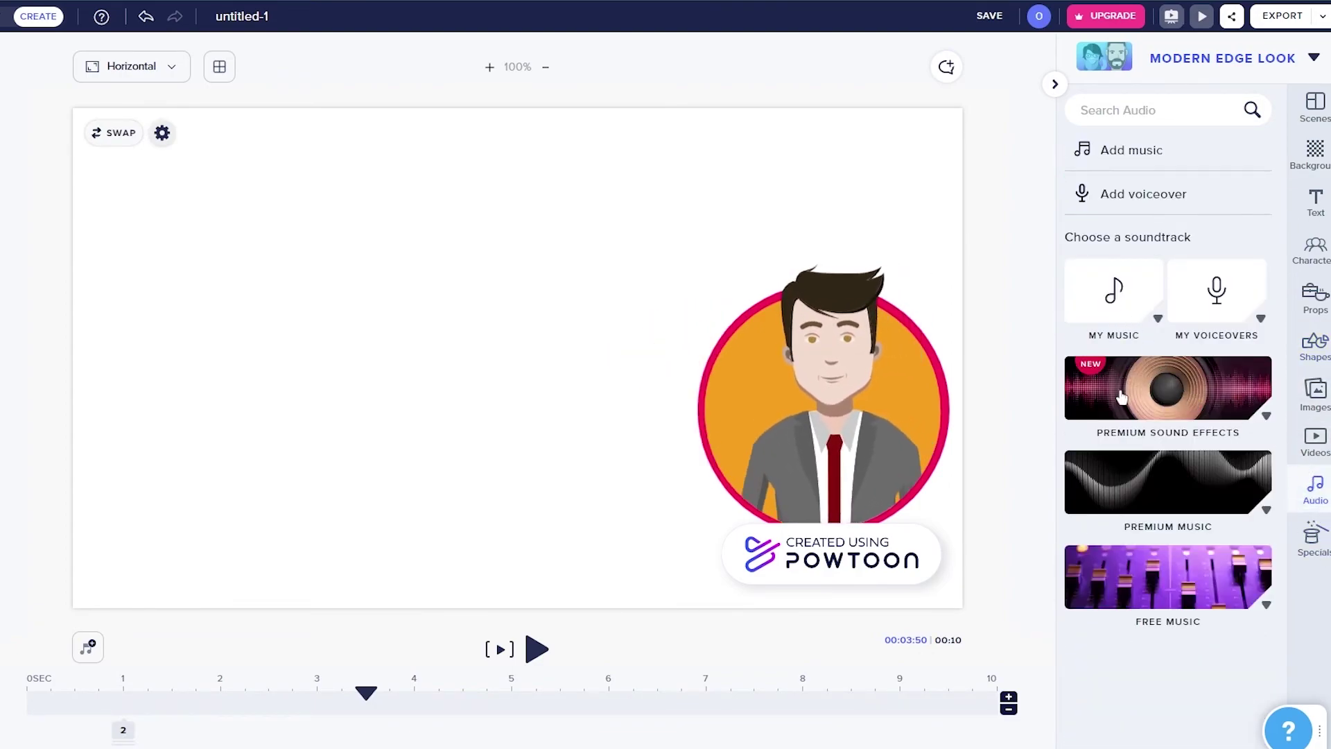
{"action": "left_click", "coordinate": [1152, 493]}
{"action": "scroll", "coordinate": [1159, 606], "scroll_direction": "down", "scroll_amount": 3}
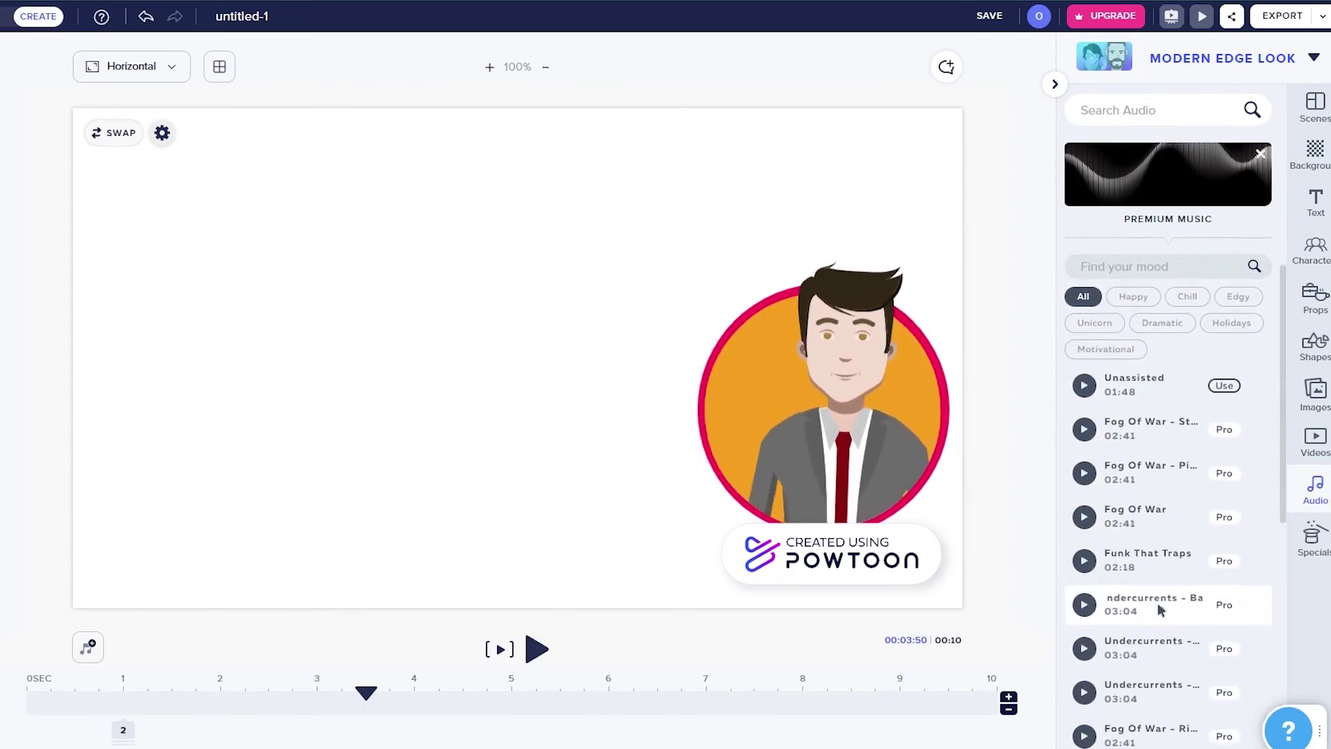
{"action": "left_click", "coordinate": [1084, 386]}
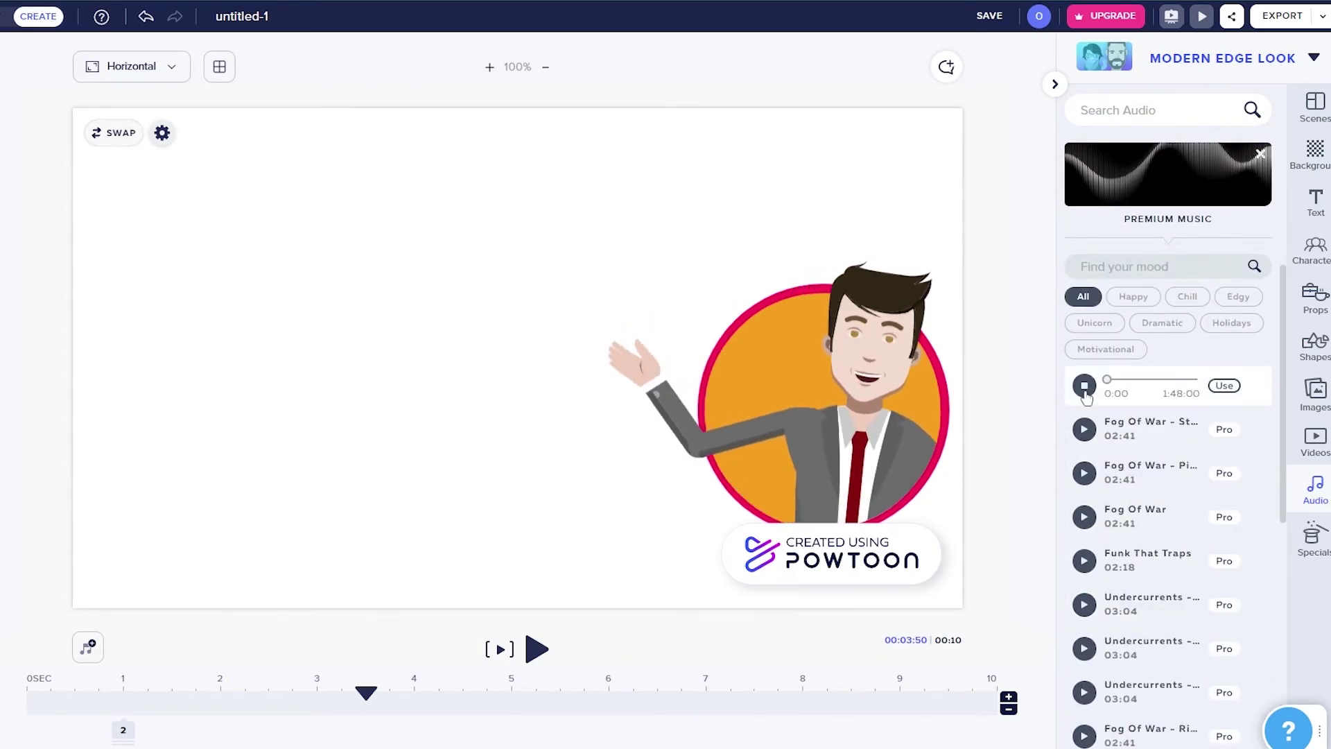
{"action": "left_click", "coordinate": [1084, 385]}
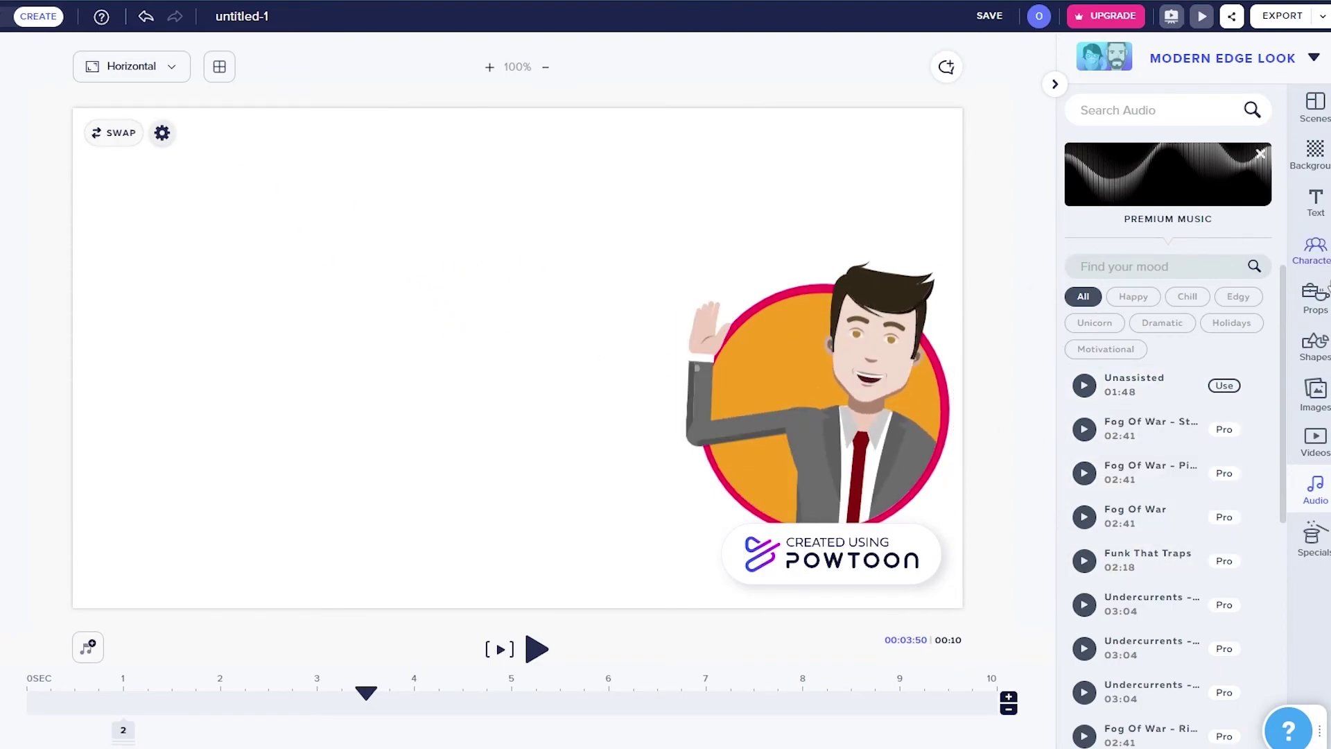
Browse the free background images for the slide.
{"action": "left_click", "coordinate": [1316, 153]}
{"action": "scroll", "coordinate": [1172, 347], "scroll_direction": "down", "scroll_amount": 1}
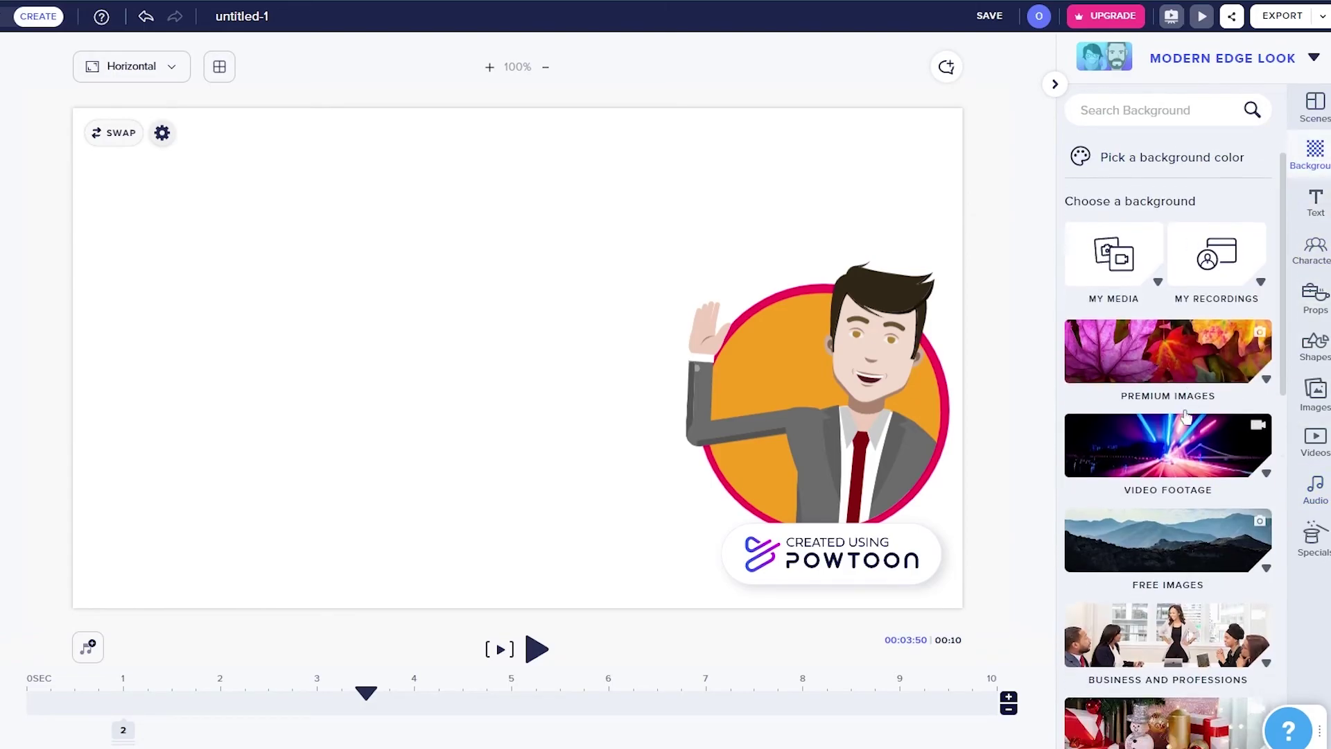
{"action": "left_click", "coordinate": [1135, 514]}
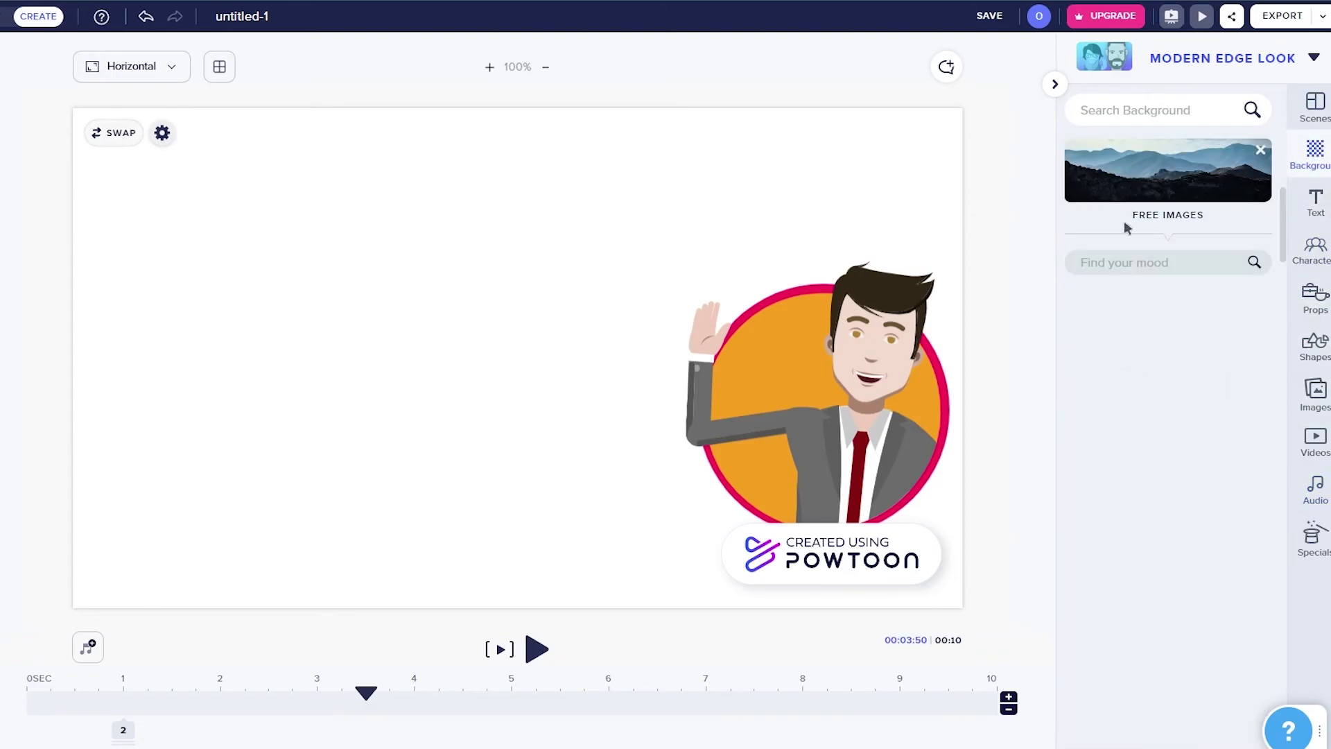
{"action": "scroll", "coordinate": [1109, 544], "scroll_direction": "down", "scroll_amount": 5}
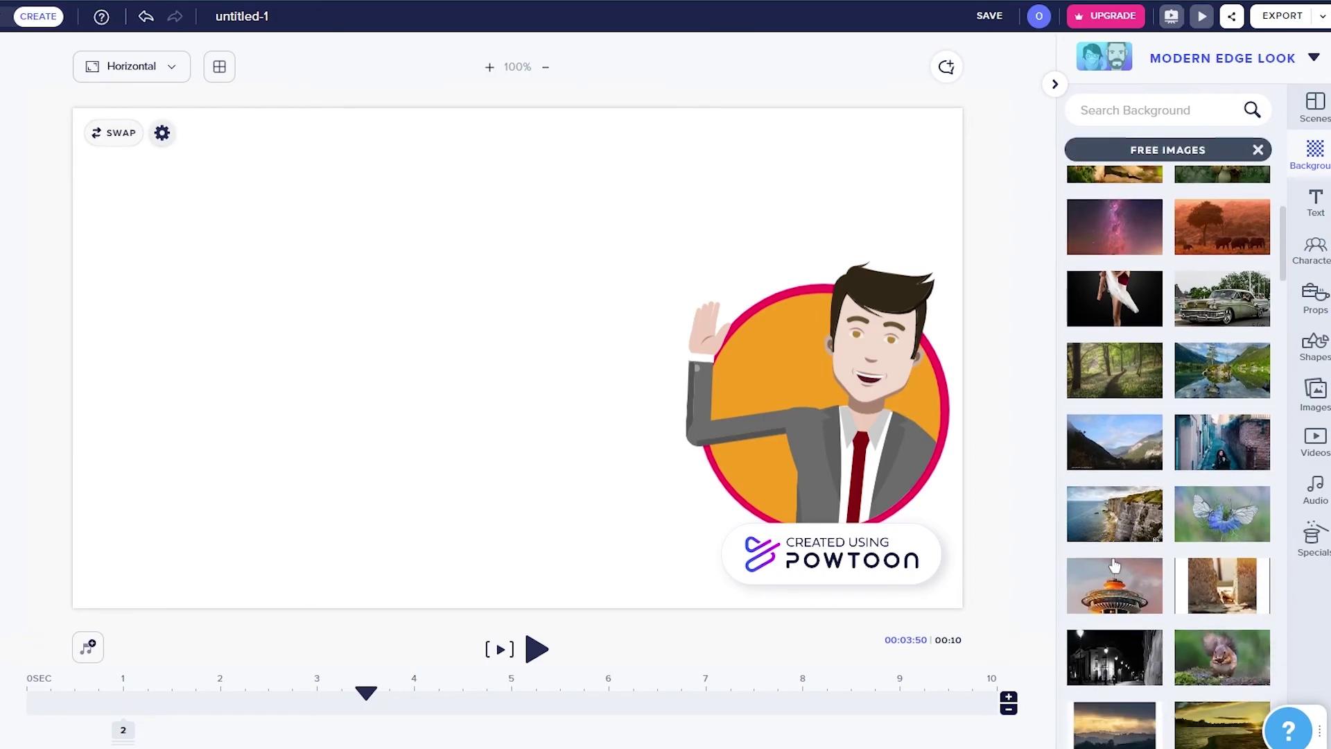
{"action": "scroll", "coordinate": [1138, 569], "scroll_direction": "down", "scroll_amount": 3}
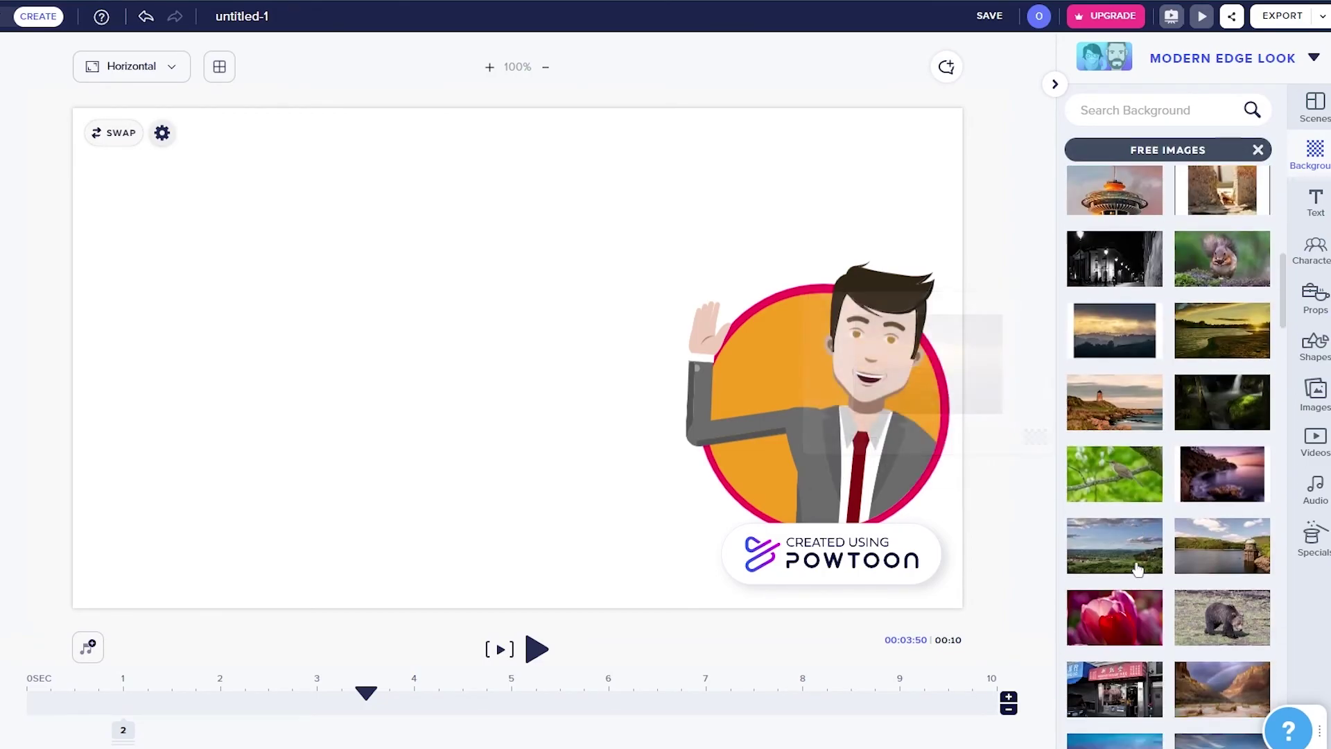
{"action": "scroll", "coordinate": [1220, 555], "scroll_direction": "up", "scroll_amount": 10}
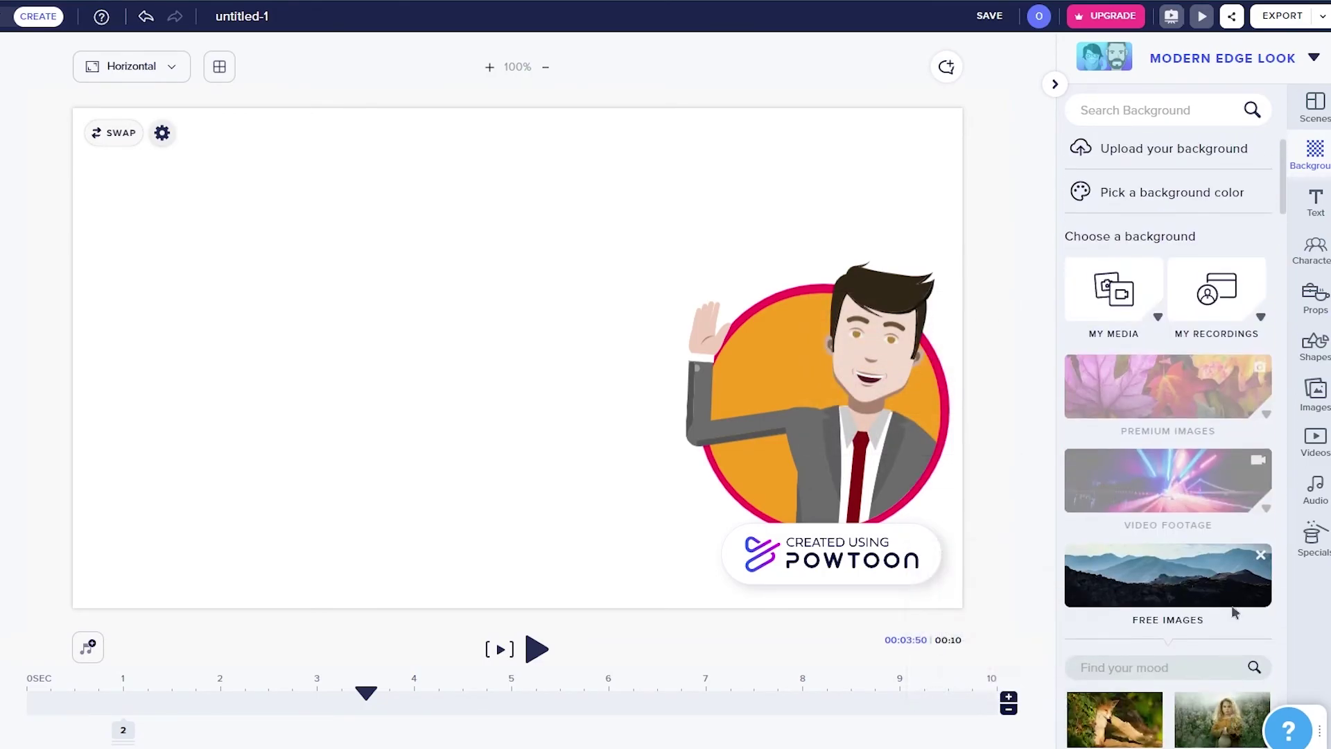
{"action": "scroll", "coordinate": [1181, 347], "scroll_direction": "down", "scroll_amount": 4}
{"action": "scroll", "coordinate": [1180, 328], "scroll_direction": "up", "scroll_amount": 3}
Apply the snowy tiger premium image as the slide background and save the project.
{"action": "left_click", "coordinate": [1181, 328]}
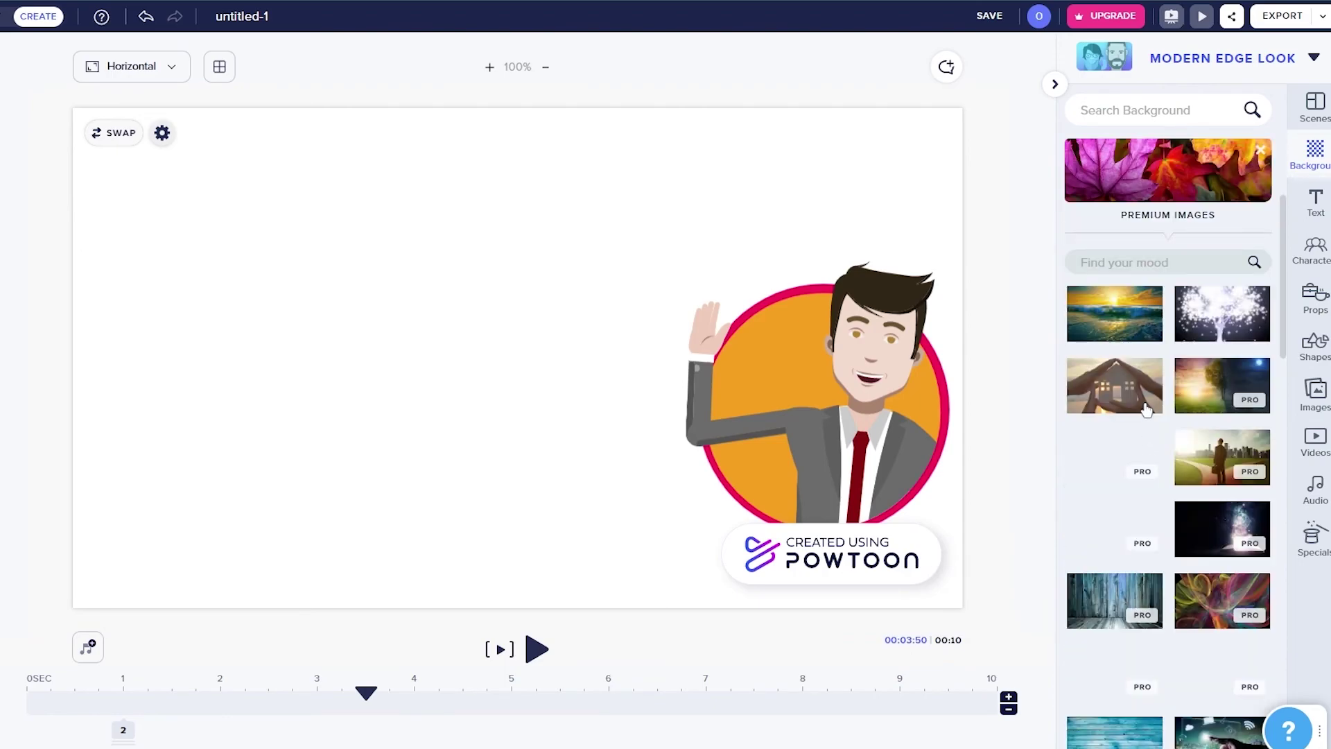
{"action": "left_click", "coordinate": [1126, 333]}
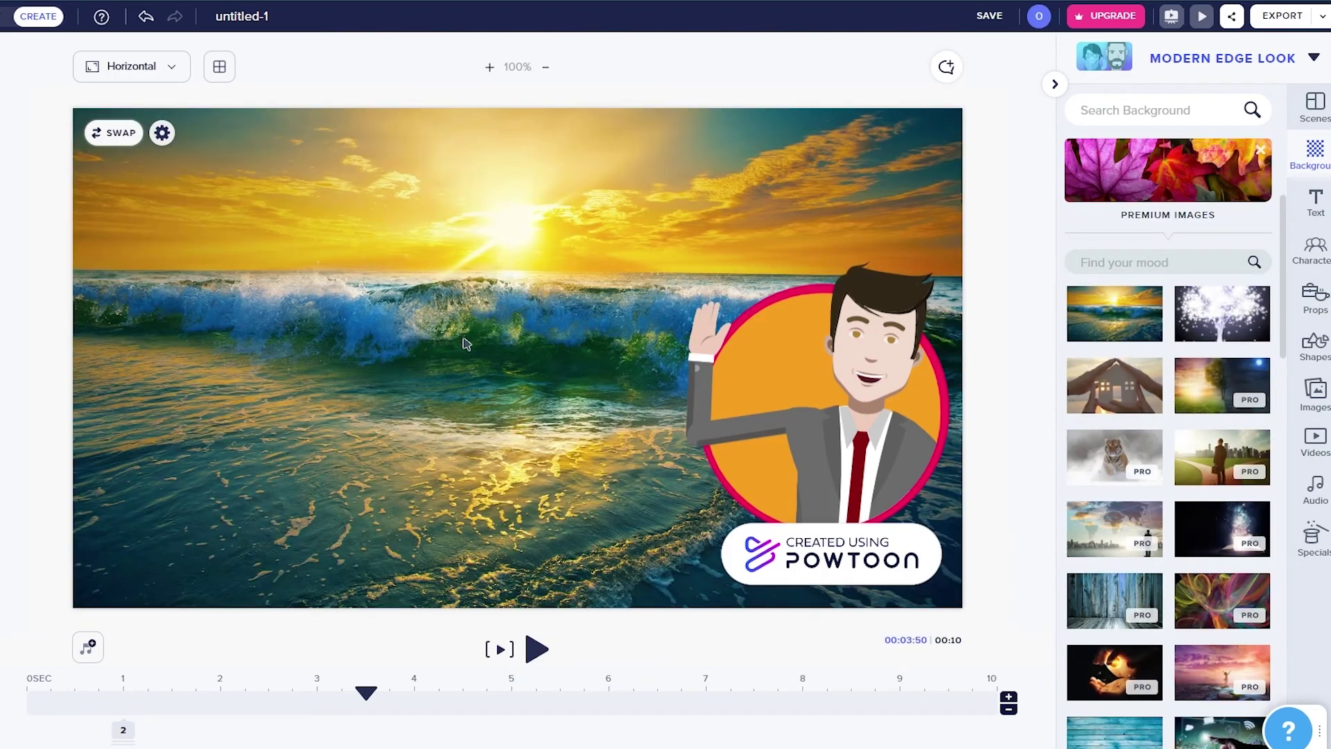
{"action": "scroll", "coordinate": [1109, 368], "scroll_direction": "down", "scroll_amount": 4}
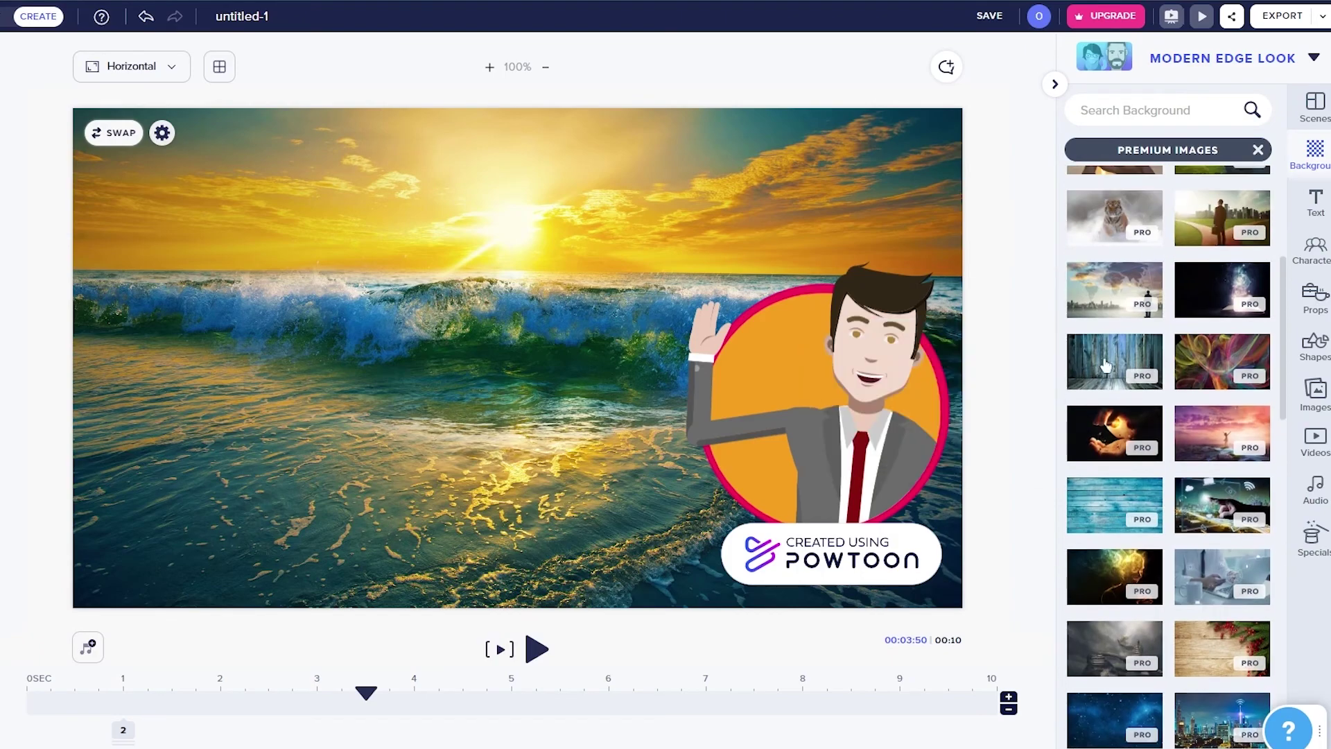
{"action": "left_click", "coordinate": [1115, 227]}
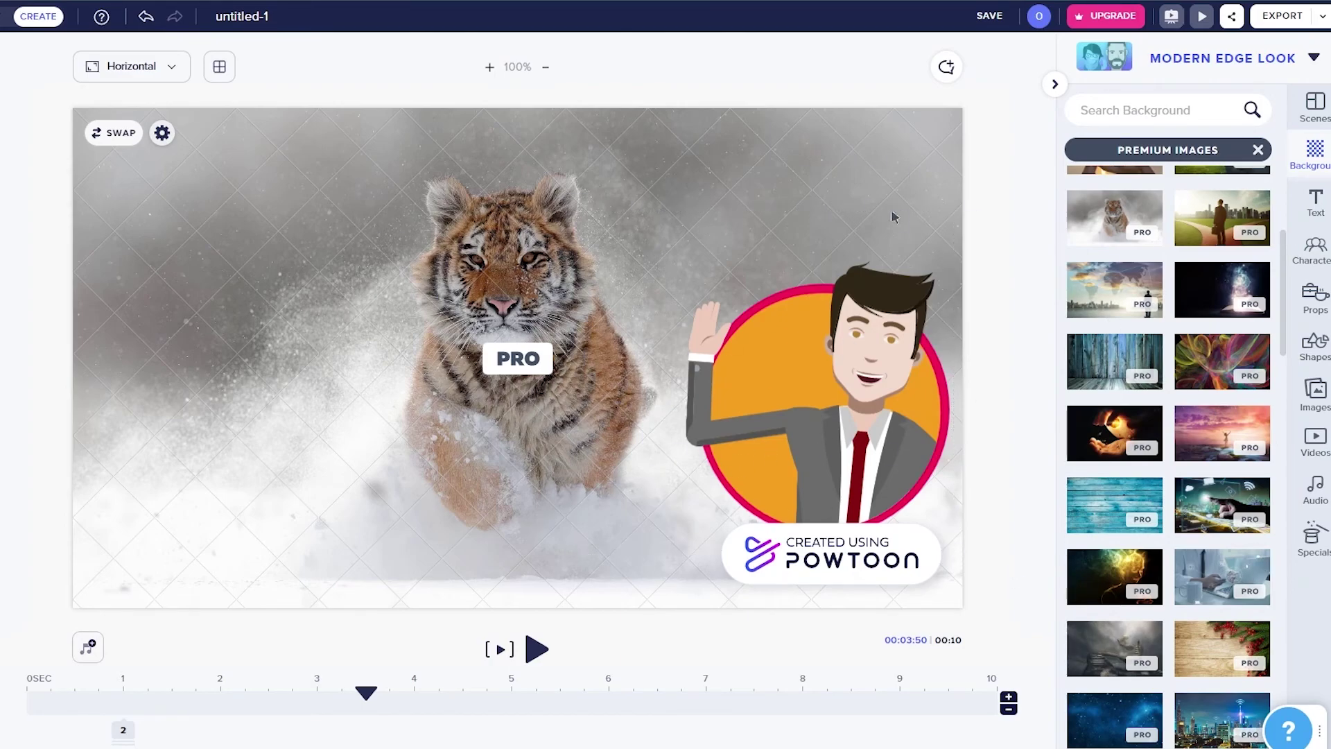
{"action": "left_click", "coordinate": [990, 19]}
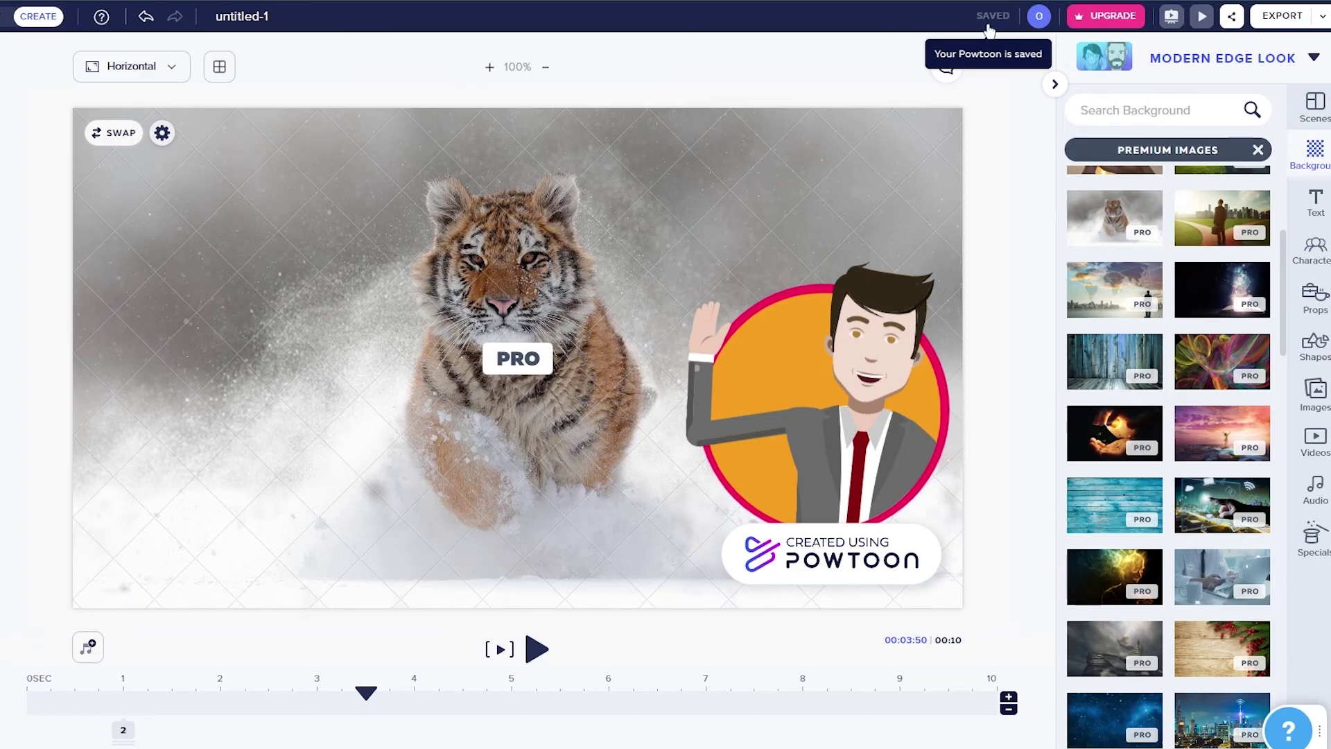
Try exporting the slide, then close the warning that PRO objects block the export.
{"action": "left_click", "coordinate": [1303, 23]}
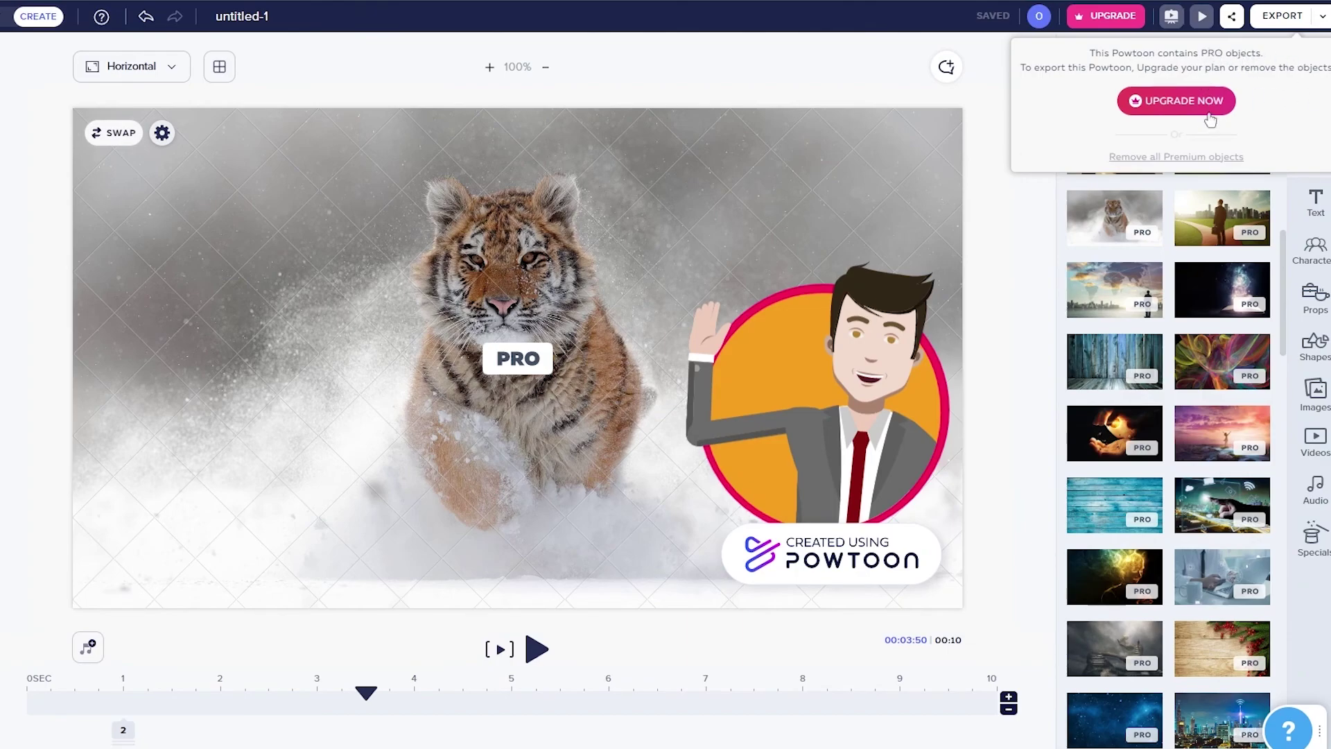
{"action": "left_click", "coordinate": [269, 66]}
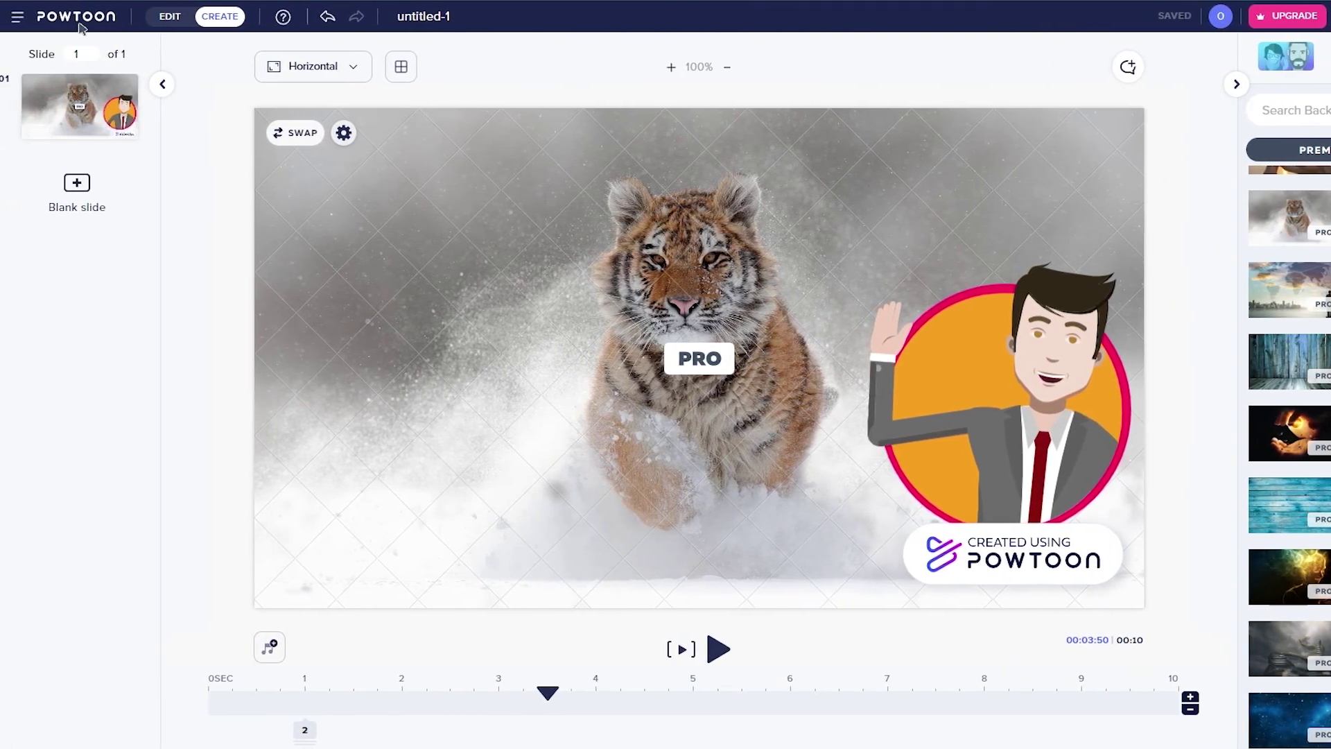
{"action": "left_click", "coordinate": [16, 18]}
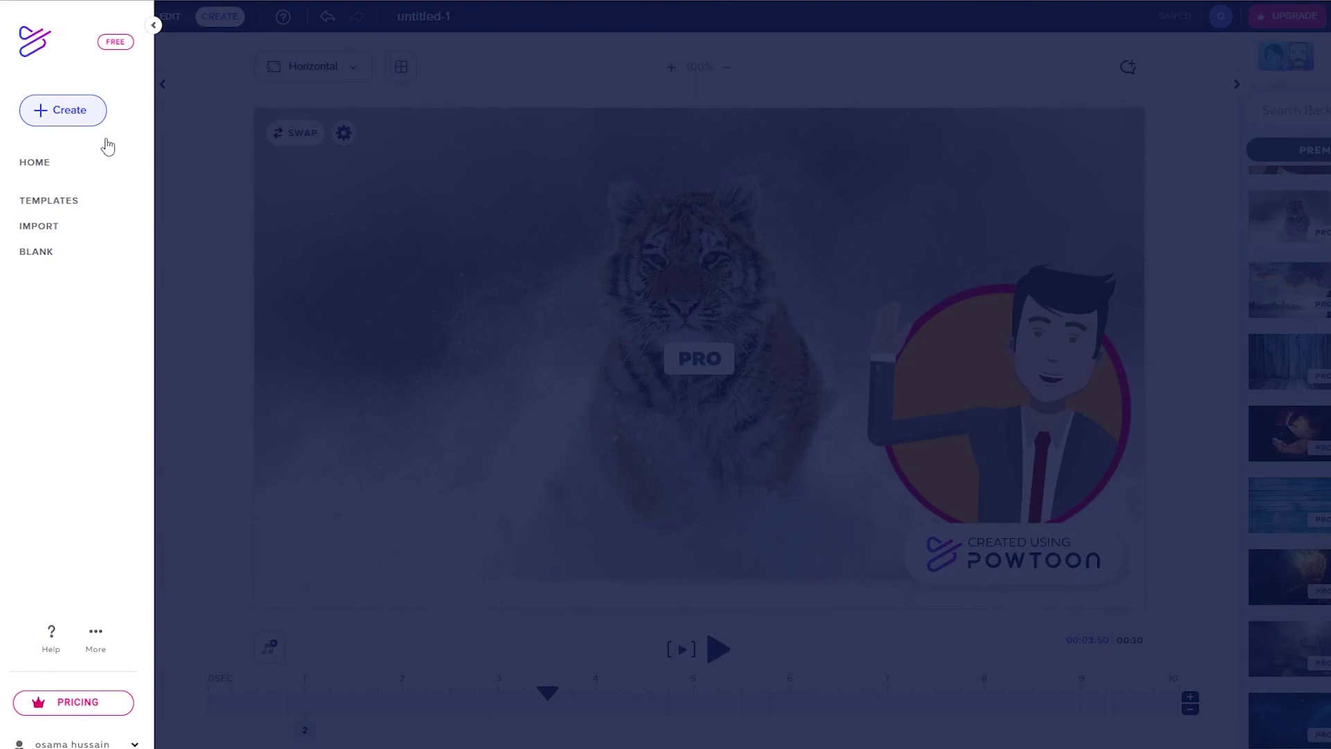
{"action": "left_click", "coordinate": [92, 124]}
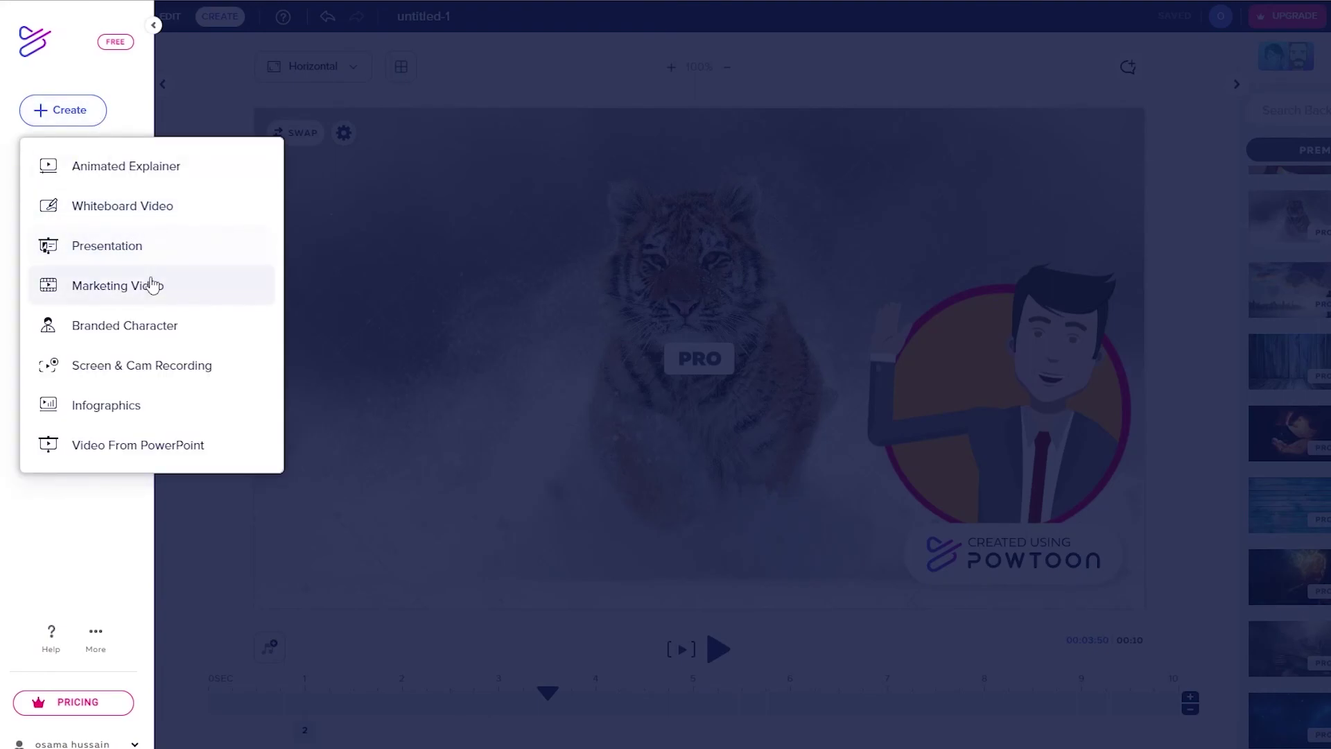
{"action": "left_click", "coordinate": [339, 190]}
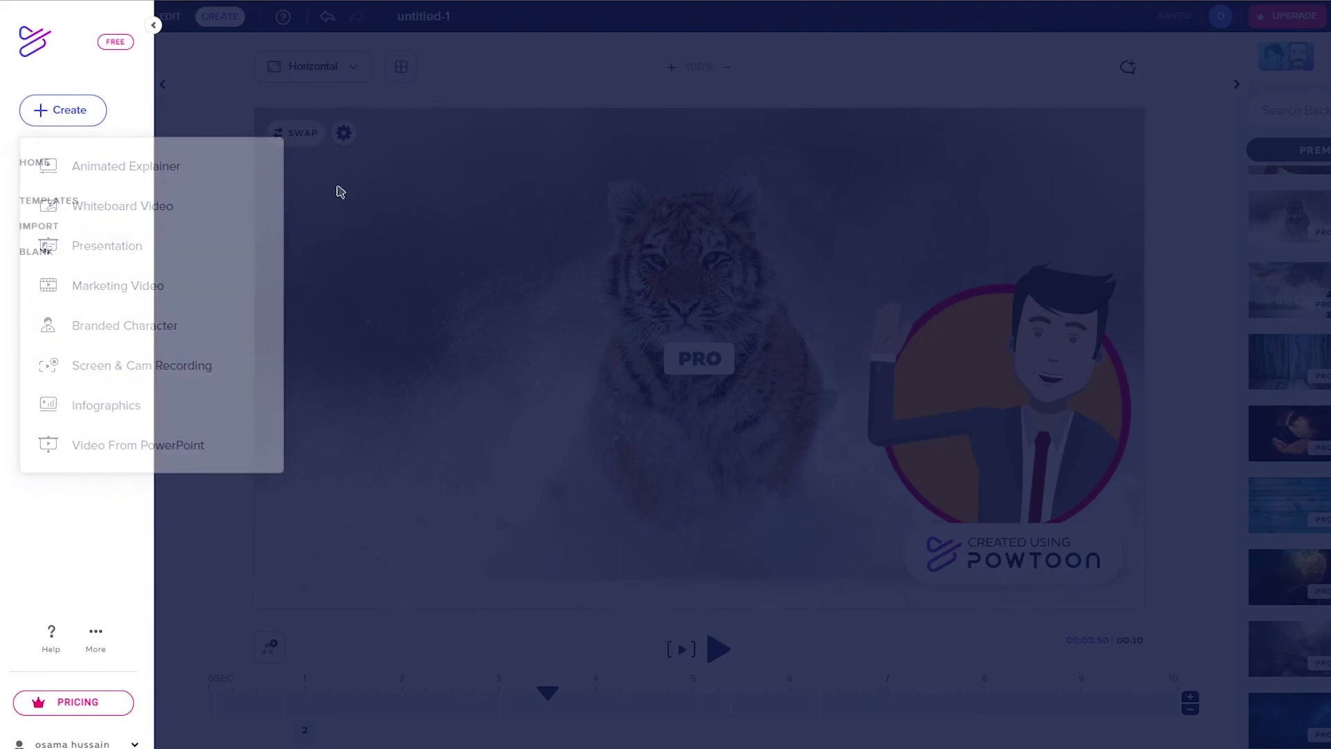